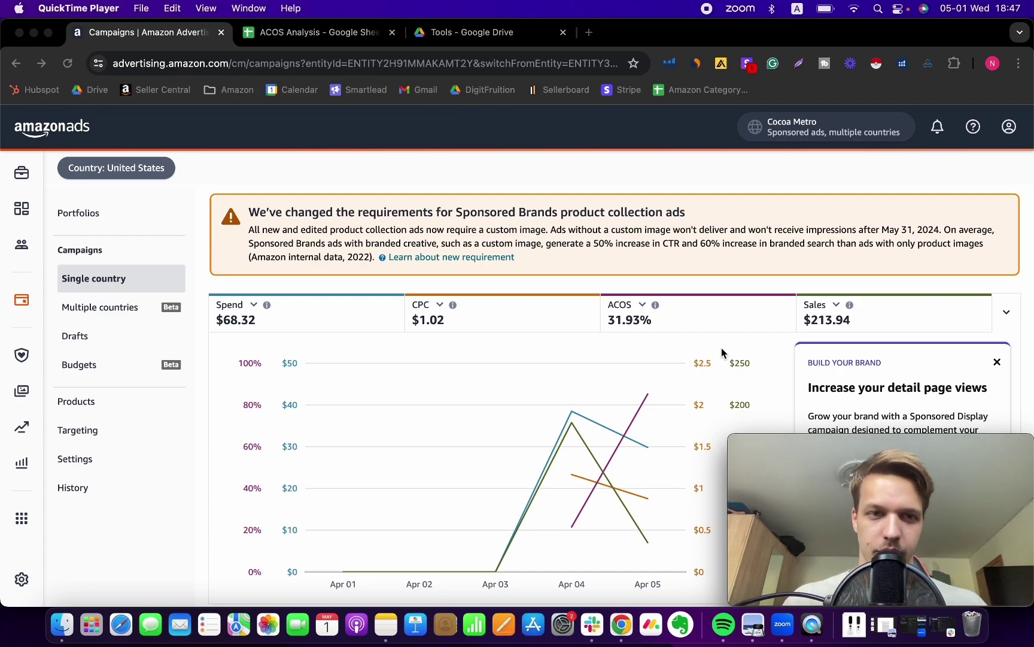
Go to the browser and open the Brand metrics page from the Amazon Ads sidebar
{"action": "left_click", "coordinate": [719, 347]}
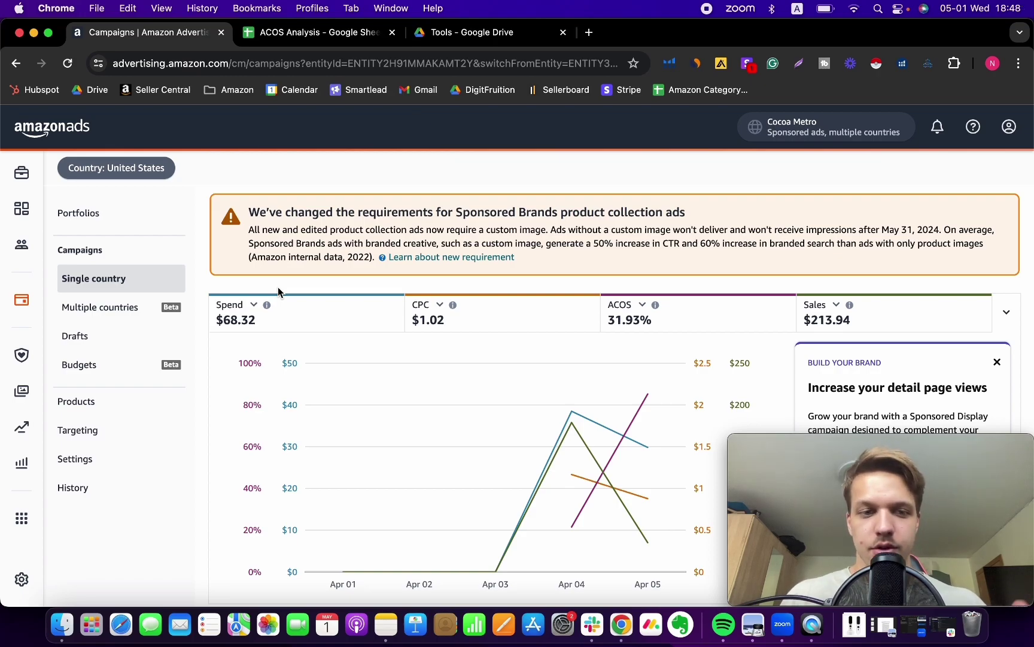
{"action": "left_click", "coordinate": [21, 299]}
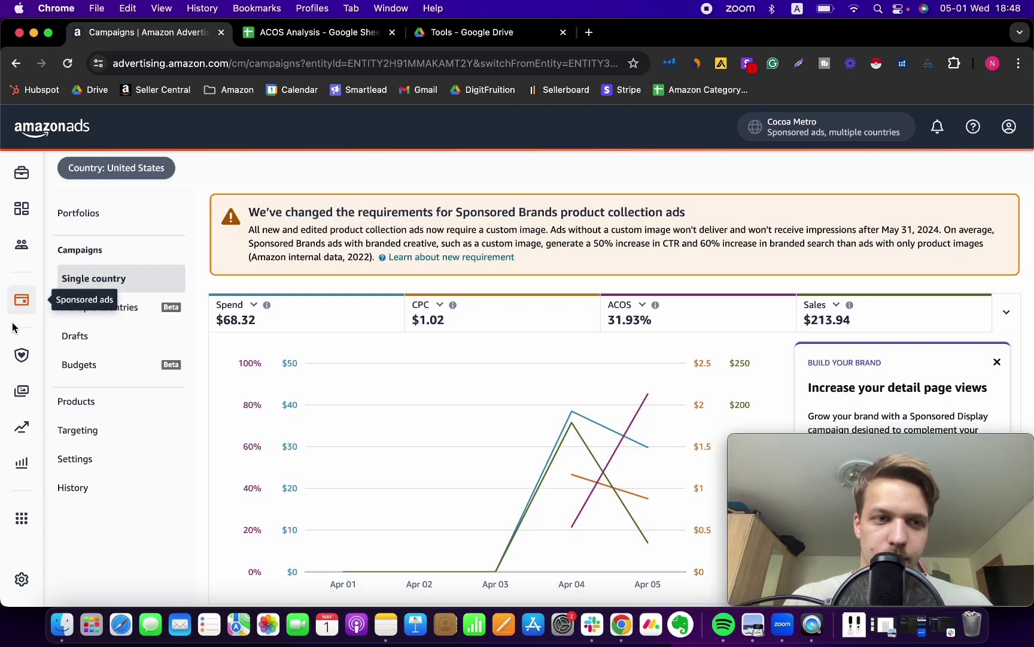
{"action": "mouse_move", "coordinate": [30, 444]}
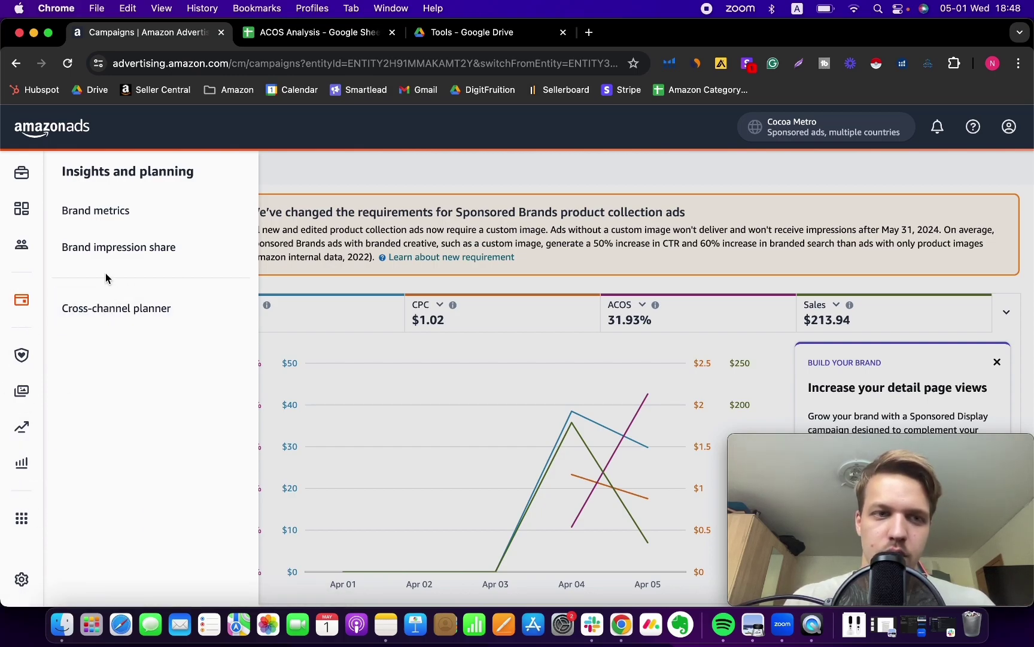
{"action": "left_click", "coordinate": [107, 227]}
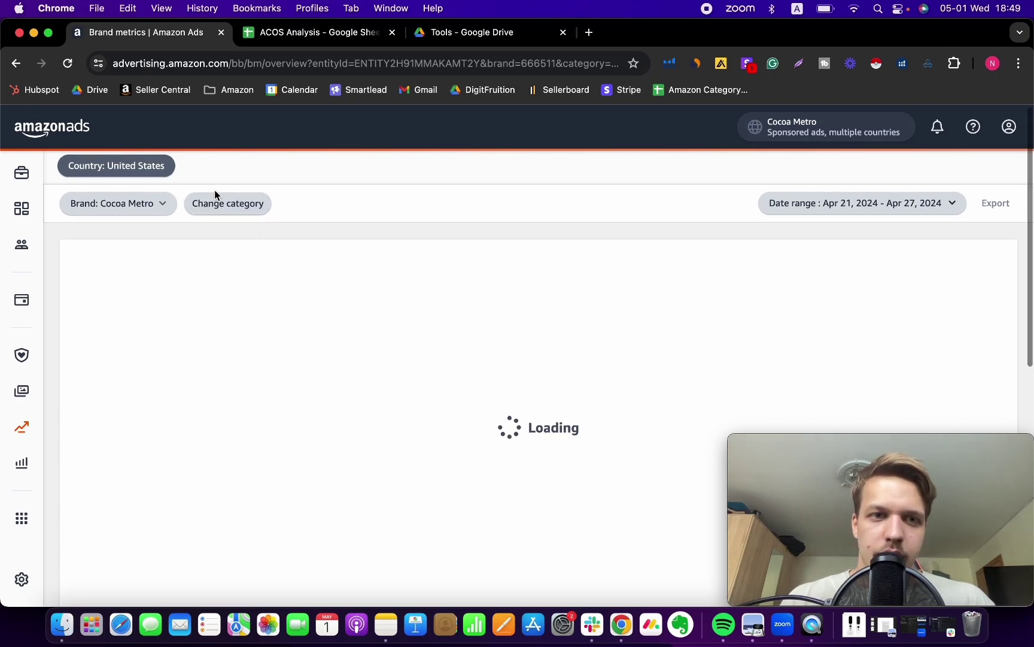
Change the brand metrics category to Bottled Beverages, Water & Drink Mixes
{"action": "left_click", "coordinate": [240, 206]}
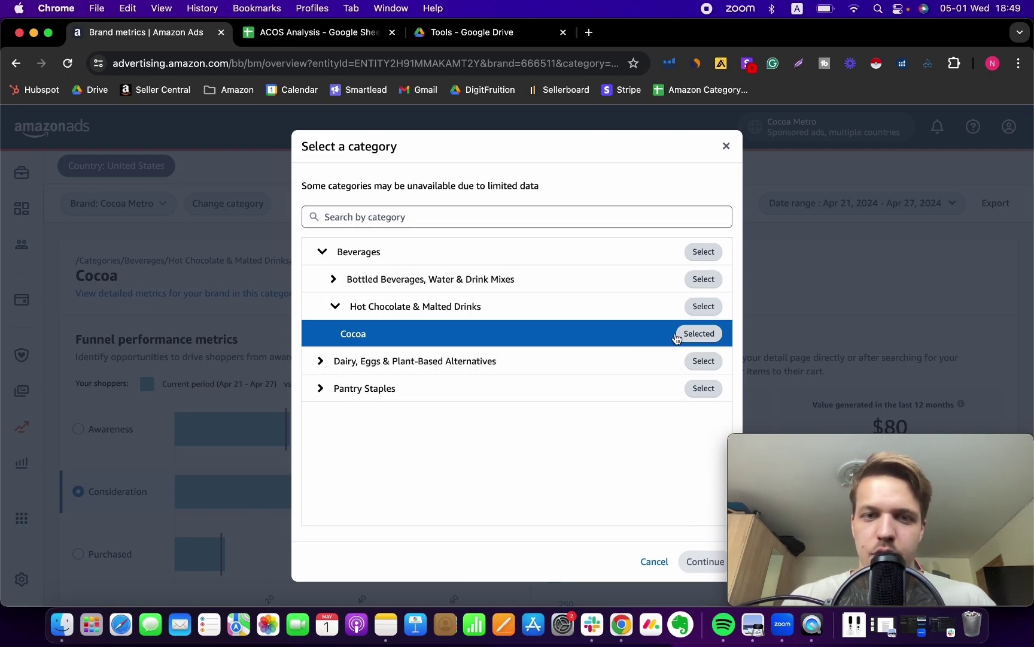
{"action": "left_click", "coordinate": [644, 306]}
{"action": "left_click", "coordinate": [636, 306]}
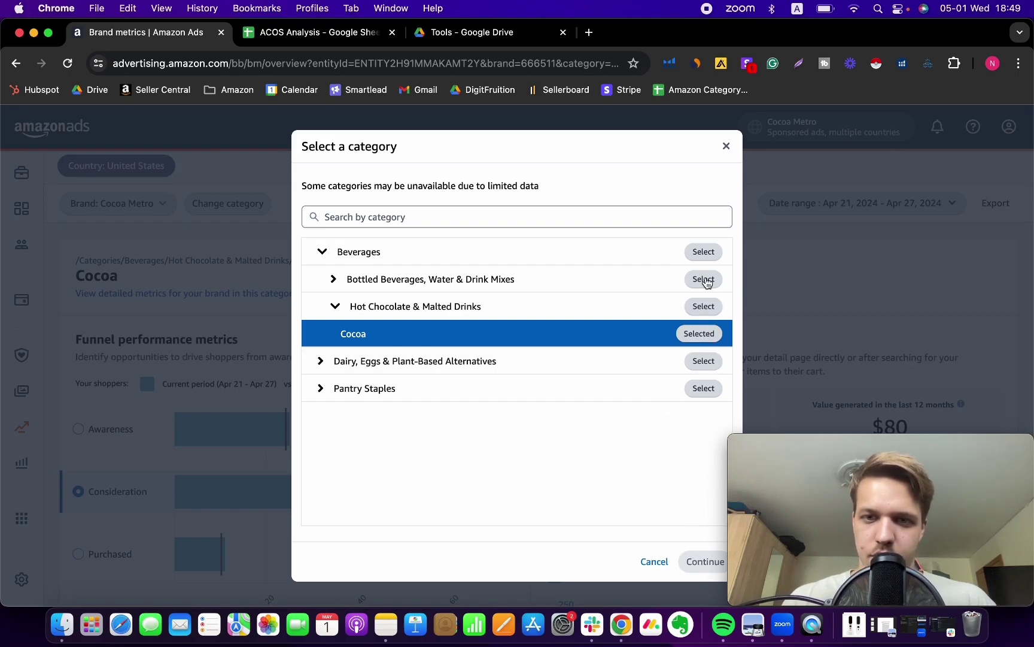
{"action": "left_click", "coordinate": [704, 279]}
{"action": "left_click", "coordinate": [695, 561]}
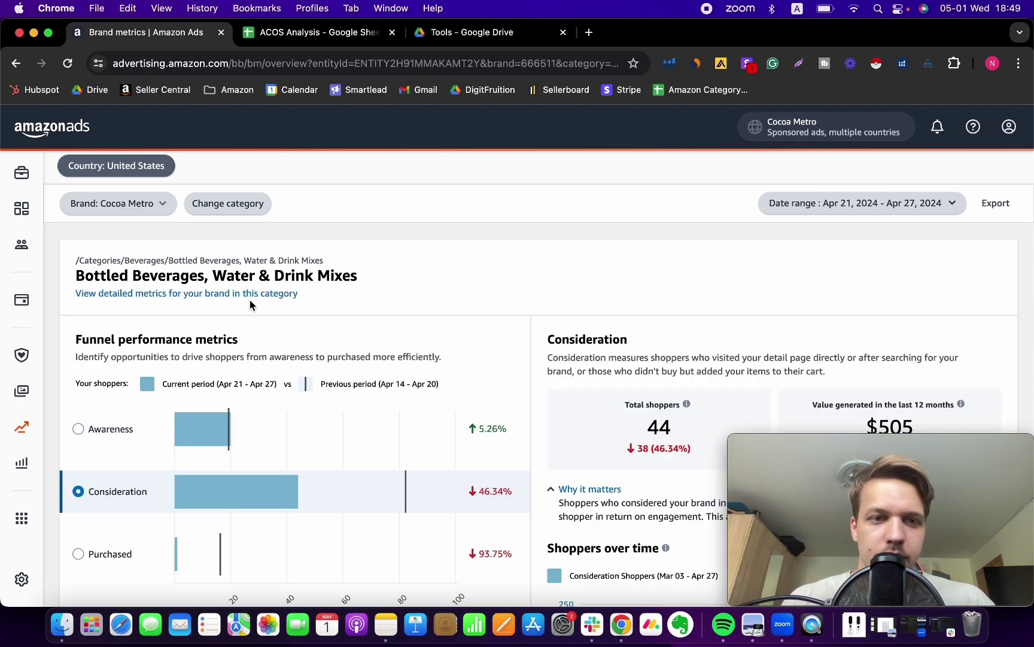
Open the category's detailed metrics and set the date range to the Apr 21–27 week
{"action": "left_click", "coordinate": [196, 297]}
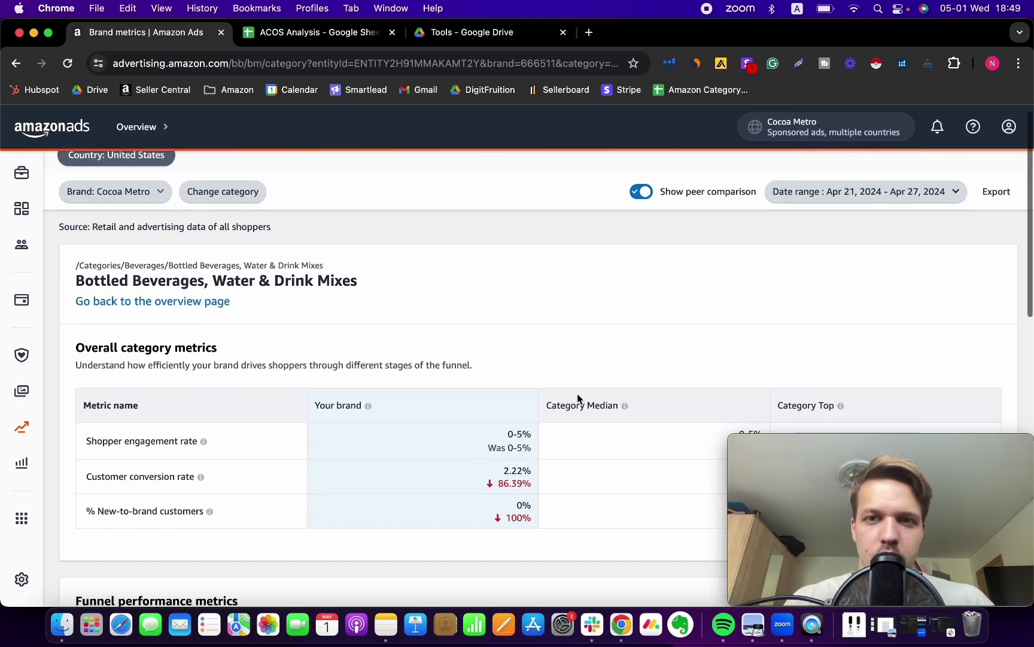
{"action": "left_click", "coordinate": [831, 203]}
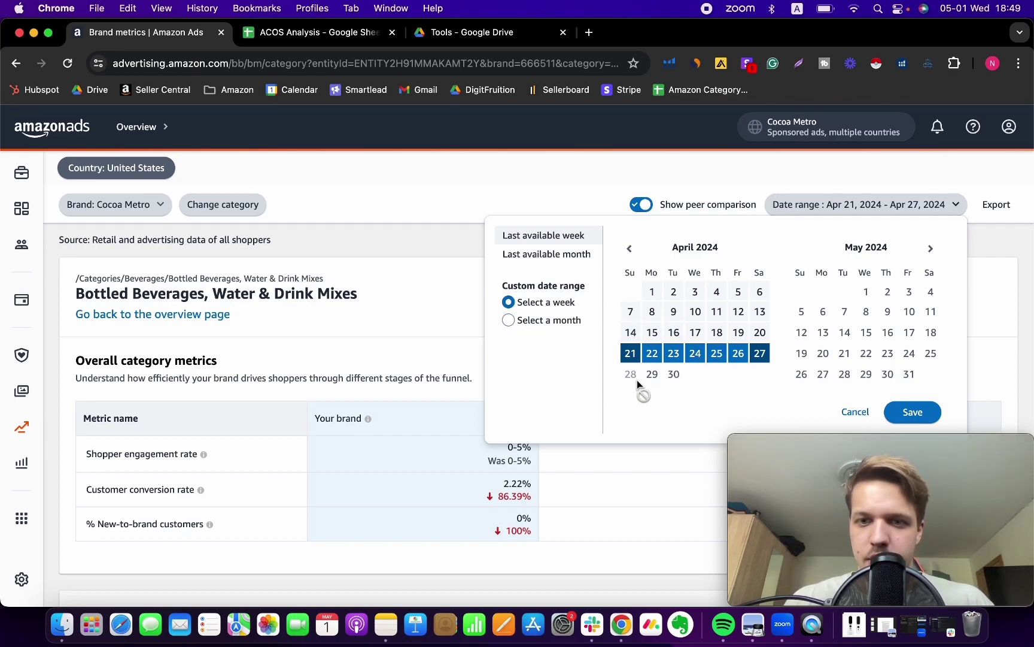
{"action": "left_click", "coordinate": [548, 320]}
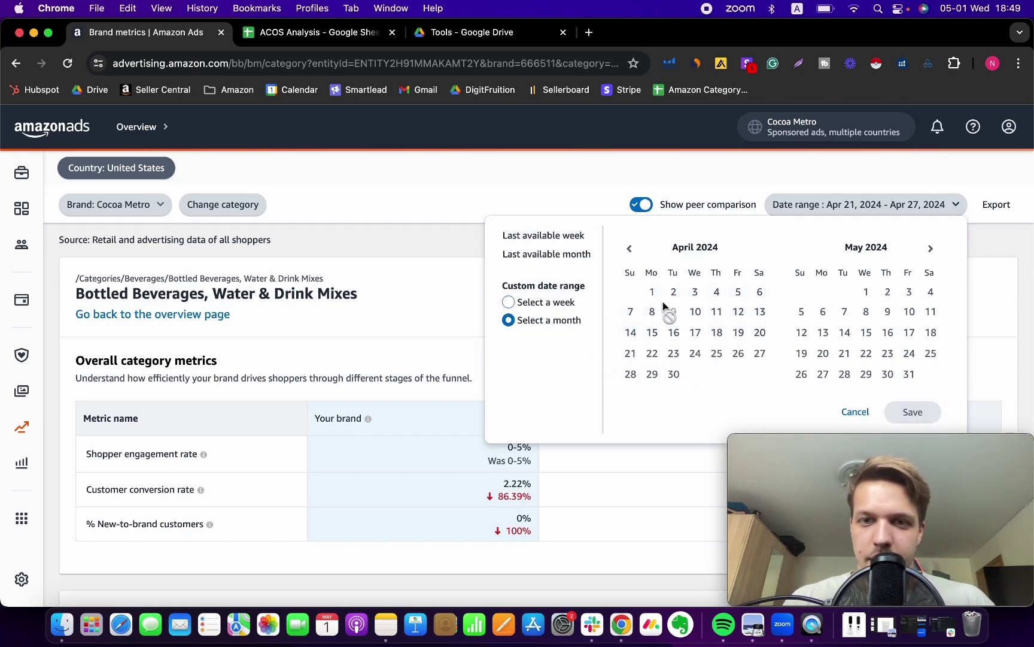
{"action": "left_click", "coordinate": [567, 302]}
{"action": "left_click", "coordinate": [631, 353]}
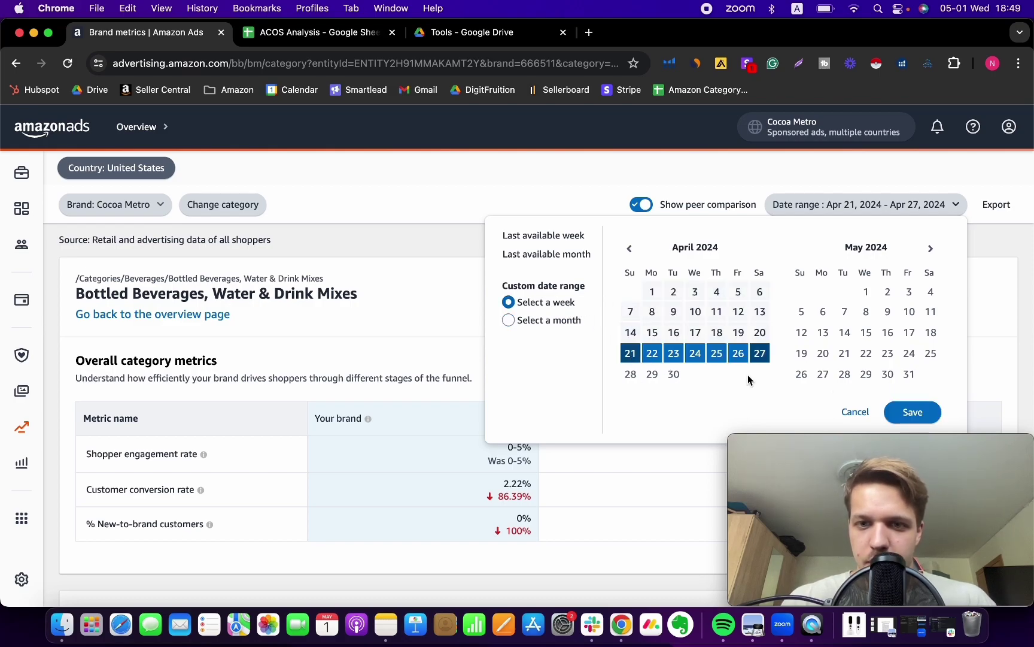
{"action": "left_click", "coordinate": [907, 414]}
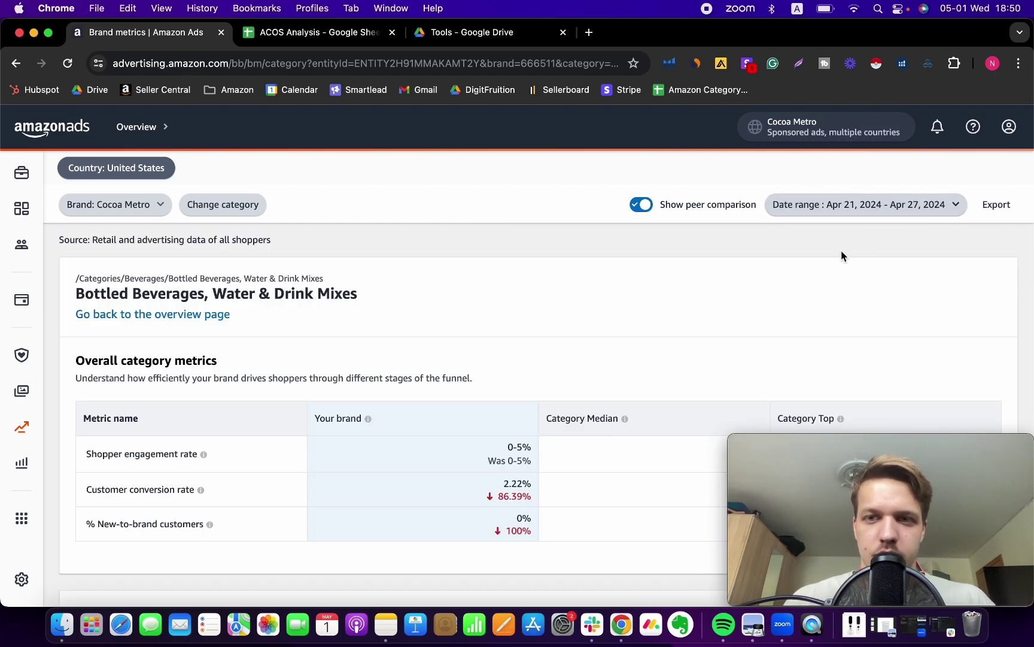
Read the customer conversion rate and Your brand tips, comparing 2.22% against the 29.1% median
{"action": "scroll", "coordinate": [457, 397], "scroll_direction": "down", "scroll_amount": 4}
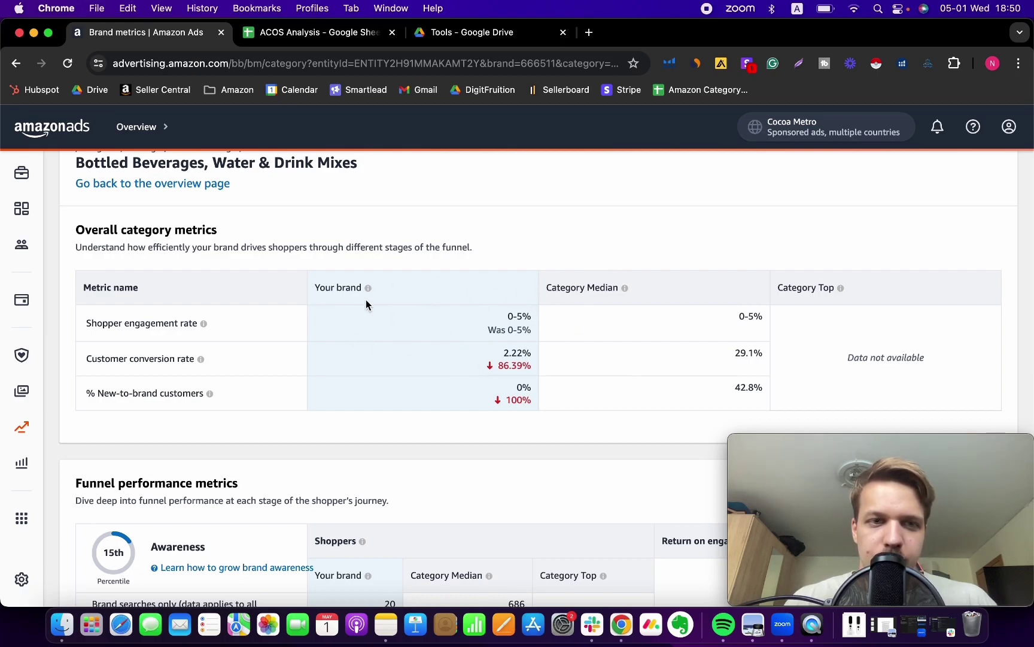
{"action": "scroll", "coordinate": [530, 367], "scroll_direction": "down", "scroll_amount": 1}
{"action": "left_click", "coordinate": [201, 358]}
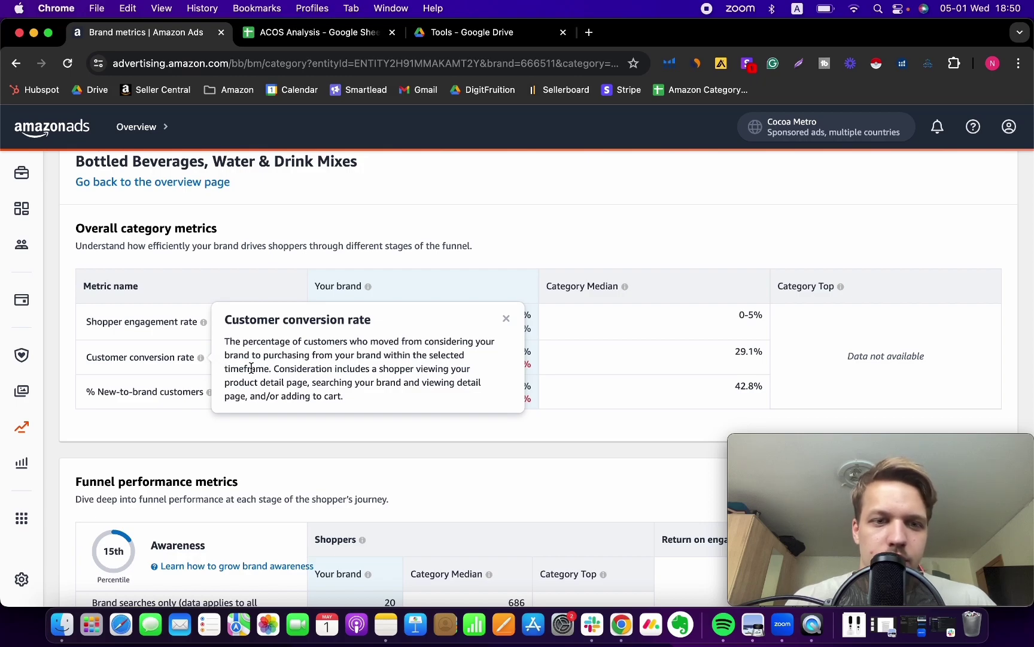
{"action": "left_click", "coordinate": [502, 422]}
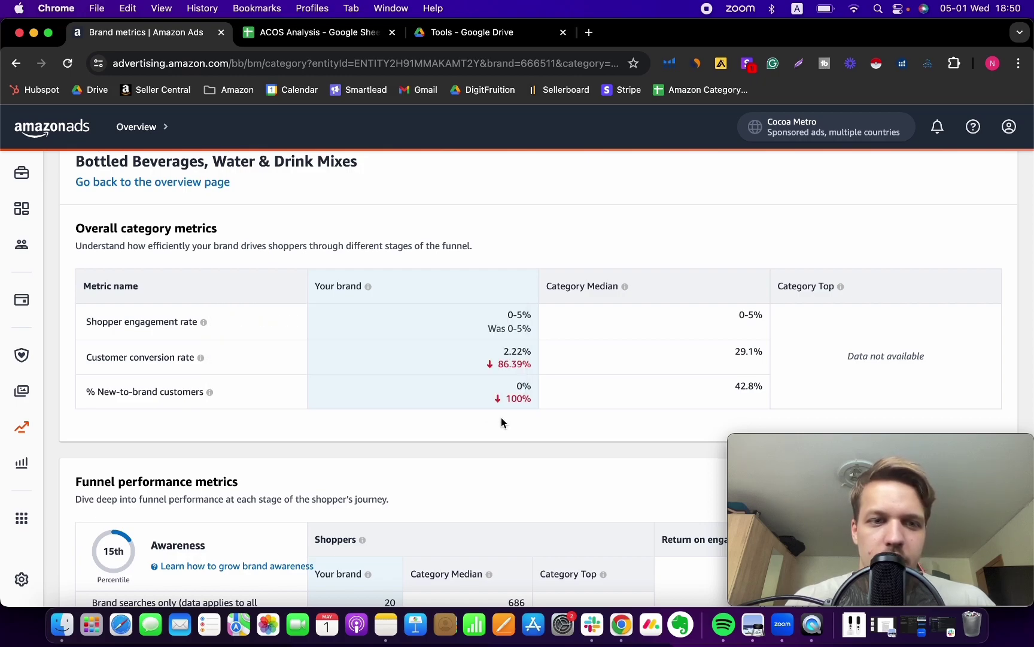
{"action": "left_click", "coordinate": [368, 287]}
{"action": "left_click", "coordinate": [532, 381]}
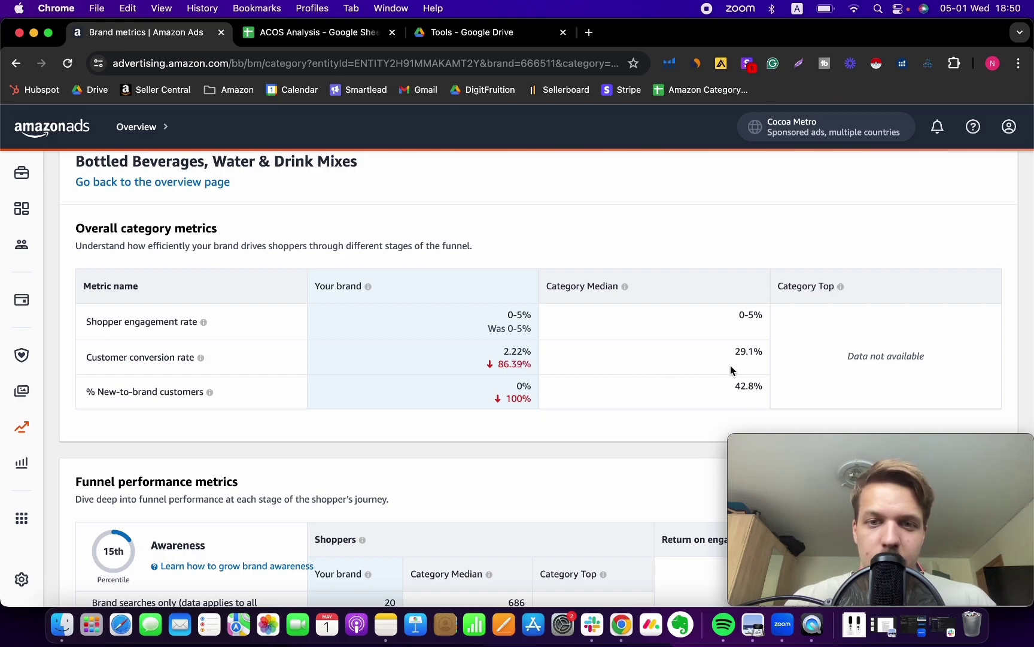
{"action": "left_click_drag", "start_coordinate": [766, 352], "coordinate": [716, 353]}
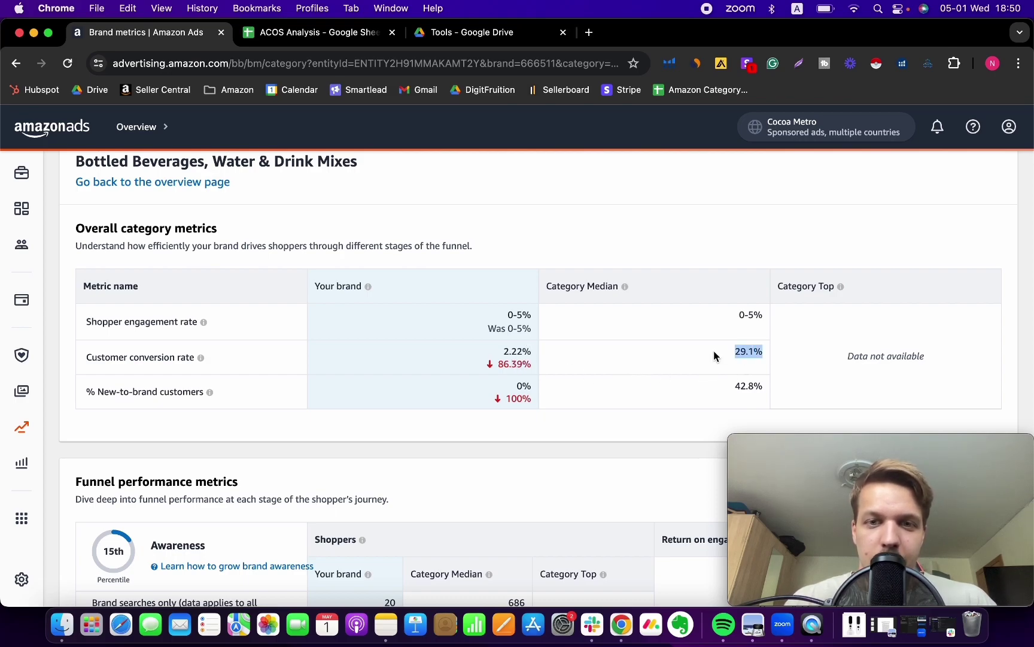
{"action": "left_click", "coordinate": [766, 356]}
Change the date range to the Mar 24–30, 2024 week
{"action": "scroll", "coordinate": [765, 351], "scroll_direction": "up", "scroll_amount": 4}
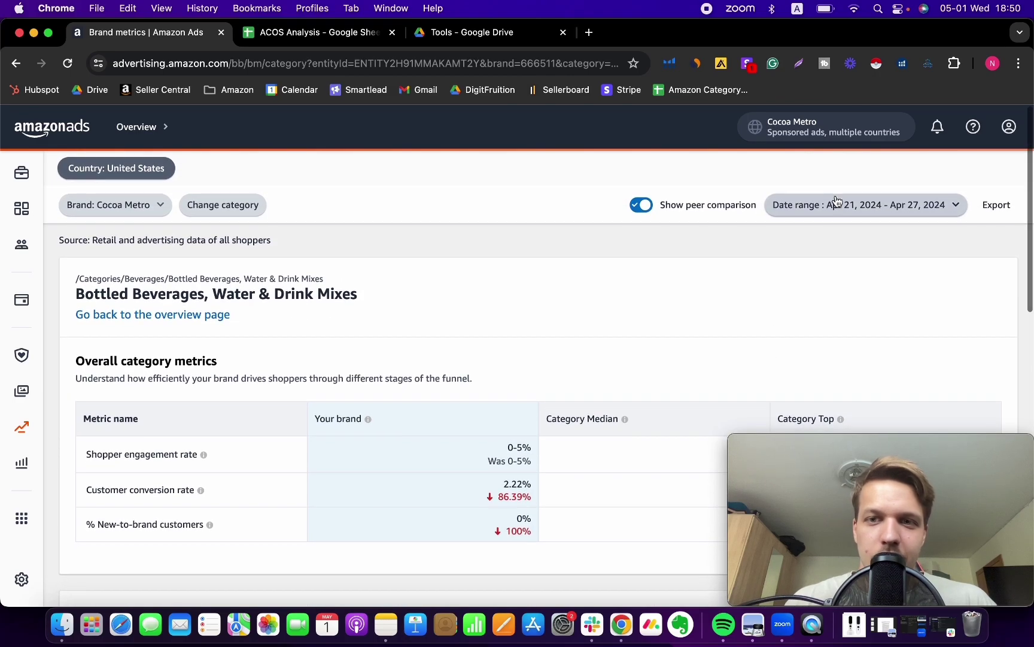
{"action": "left_click", "coordinate": [835, 203]}
{"action": "left_click", "coordinate": [629, 248]}
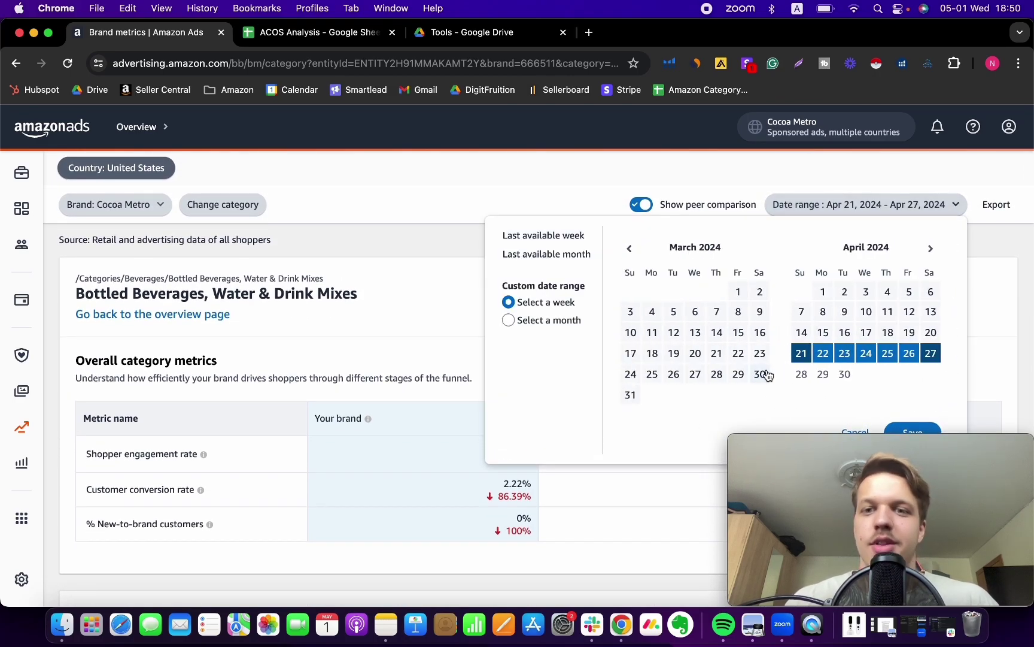
{"action": "left_click", "coordinate": [634, 376]}
{"action": "scroll", "coordinate": [793, 376], "scroll_direction": "down", "scroll_amount": 2}
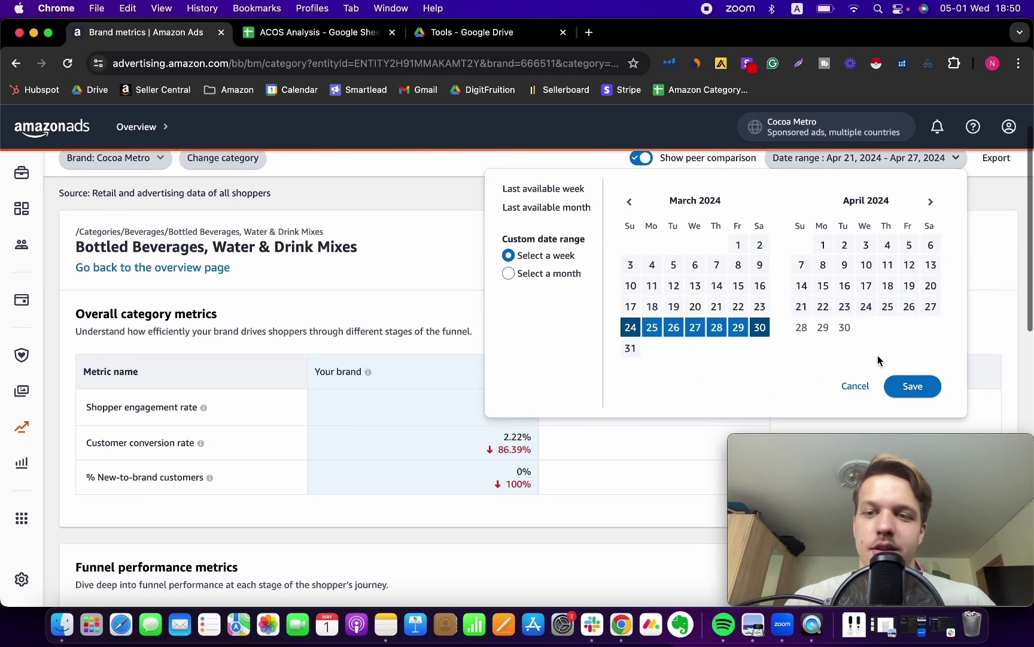
{"action": "left_click", "coordinate": [916, 388]}
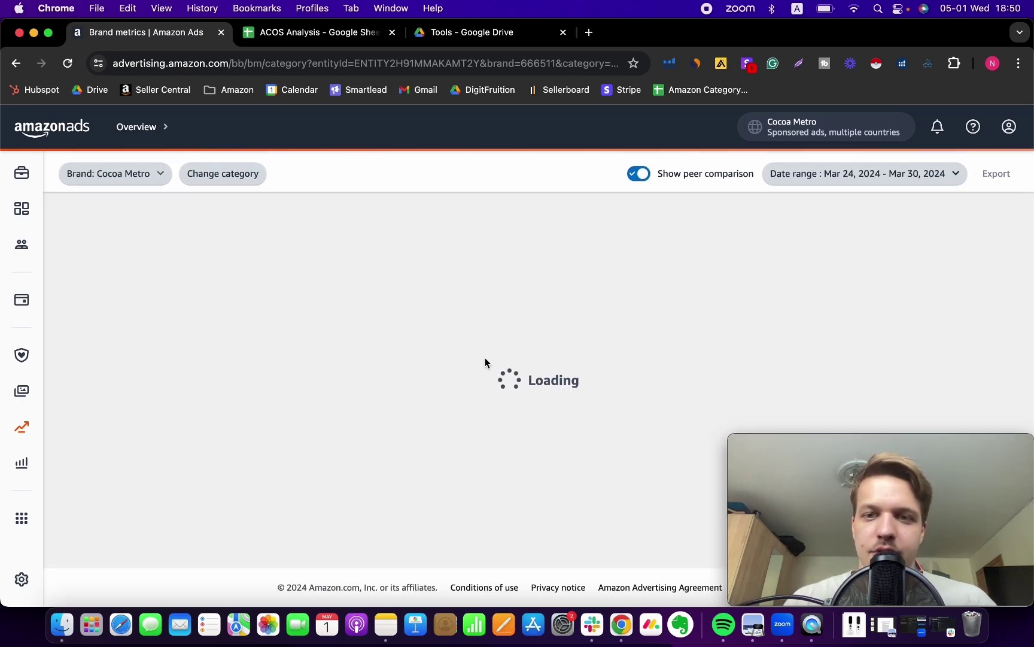
Scroll through the metrics: 17.39% conversion versus 29.35% median, new-to-brand customers at 50%
{"action": "scroll", "coordinate": [613, 358], "scroll_direction": "down", "scroll_amount": 2}
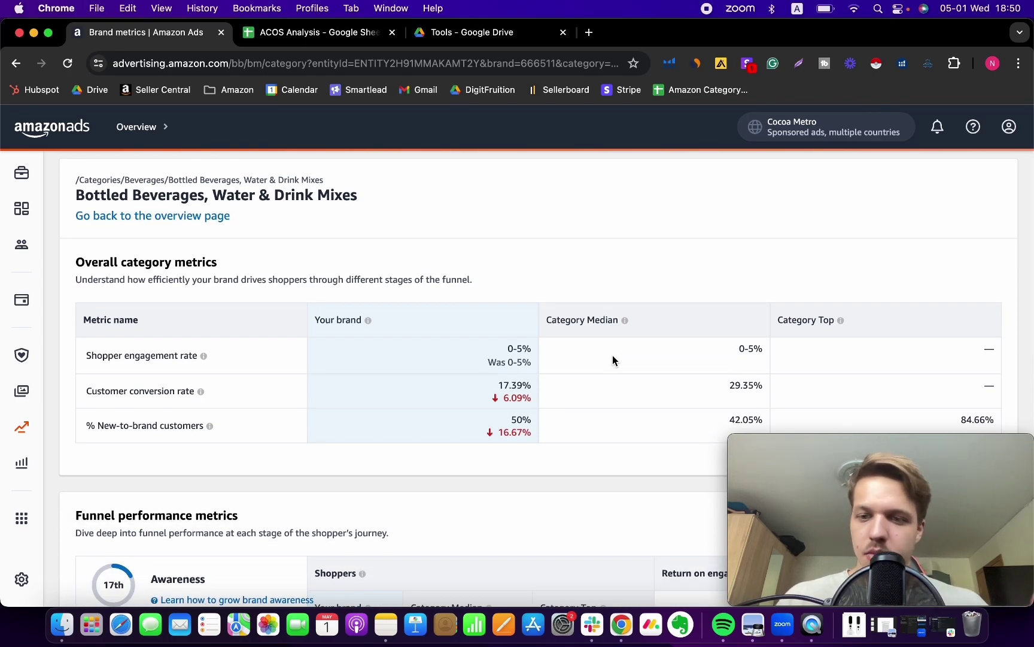
{"action": "scroll", "coordinate": [612, 400], "scroll_direction": "up", "scroll_amount": 3}
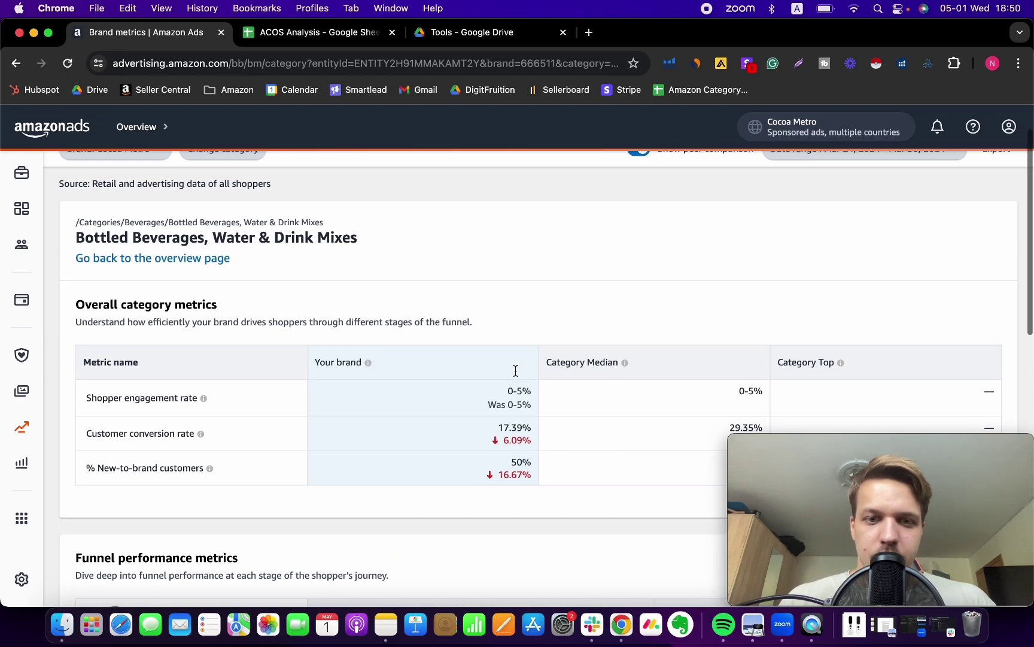
{"action": "scroll", "coordinate": [760, 364], "scroll_direction": "down", "scroll_amount": 1}
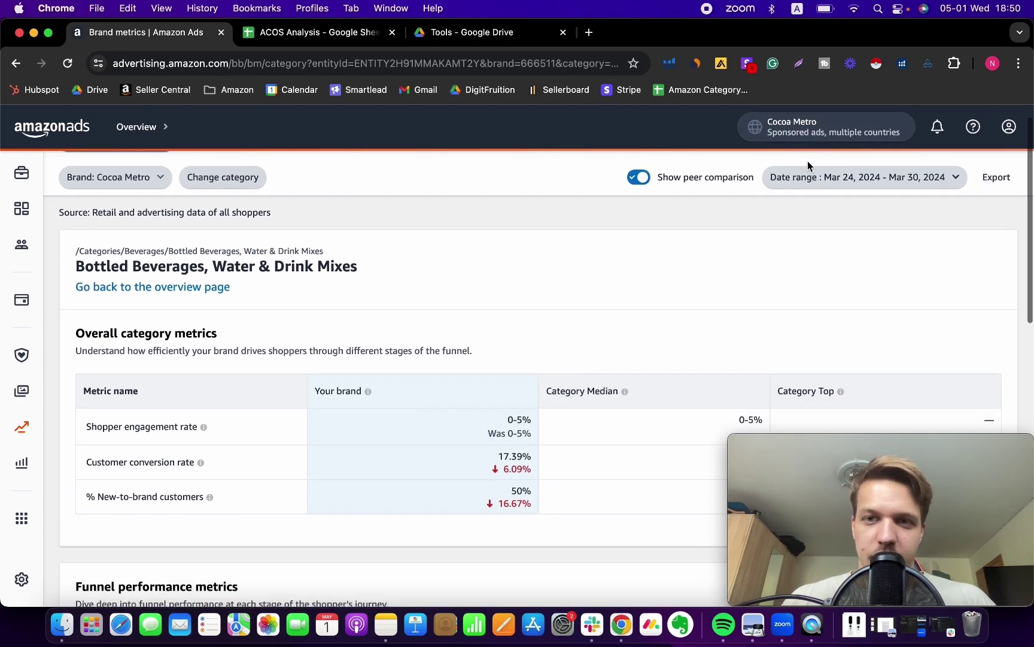
{"action": "scroll", "coordinate": [596, 425], "scroll_direction": "down", "scroll_amount": 2}
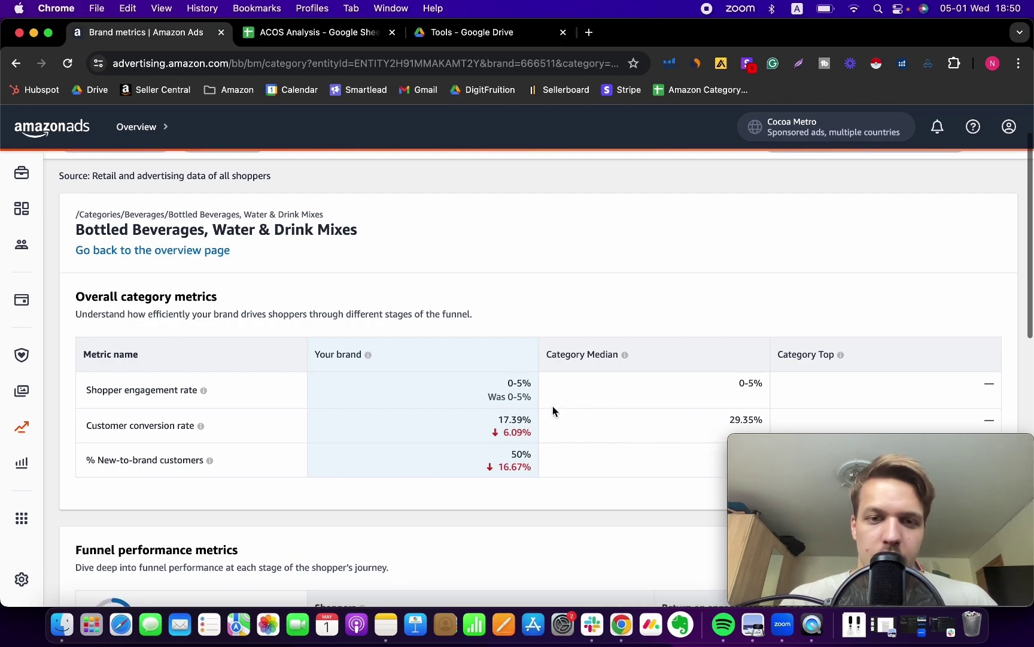
{"action": "scroll", "coordinate": [553, 406], "scroll_direction": "down", "scroll_amount": 1}
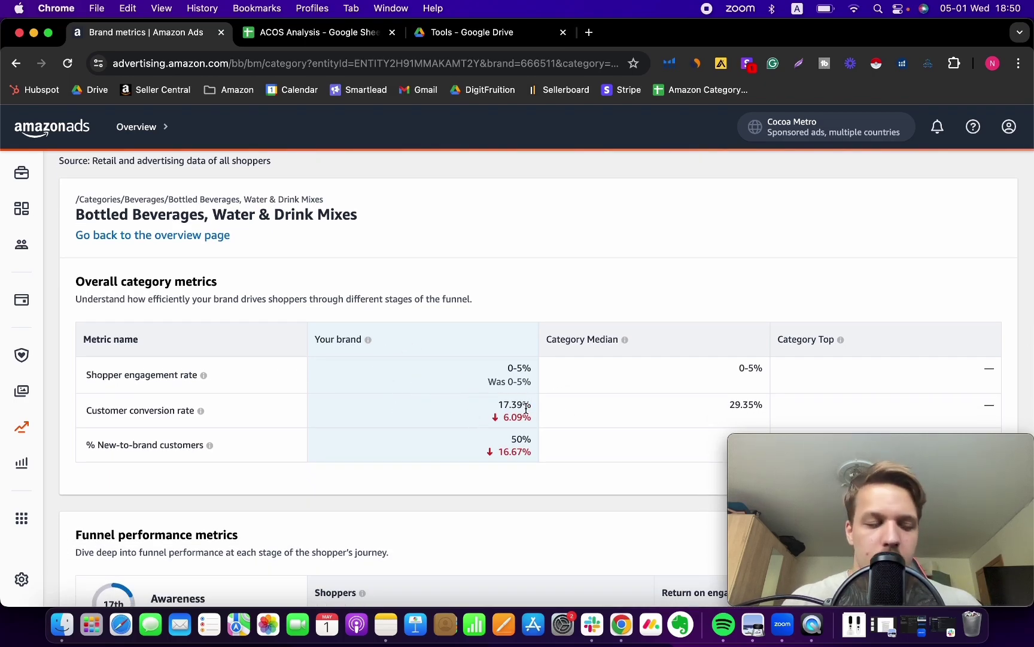
{"action": "scroll", "coordinate": [766, 420], "scroll_direction": "down", "scroll_amount": 2}
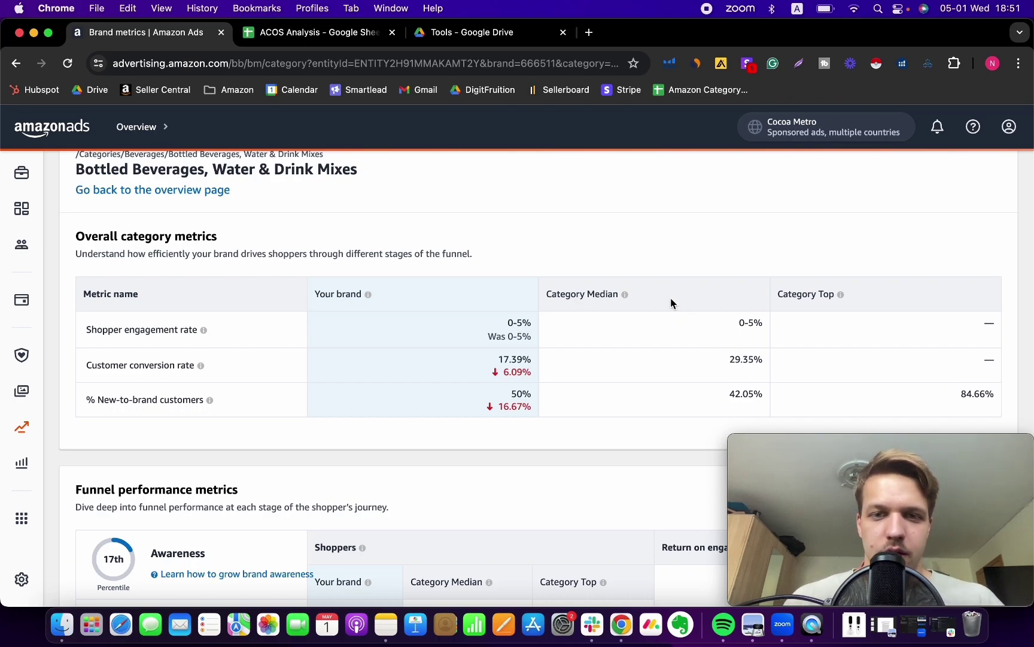
{"action": "mouse_move", "coordinate": [625, 298]}
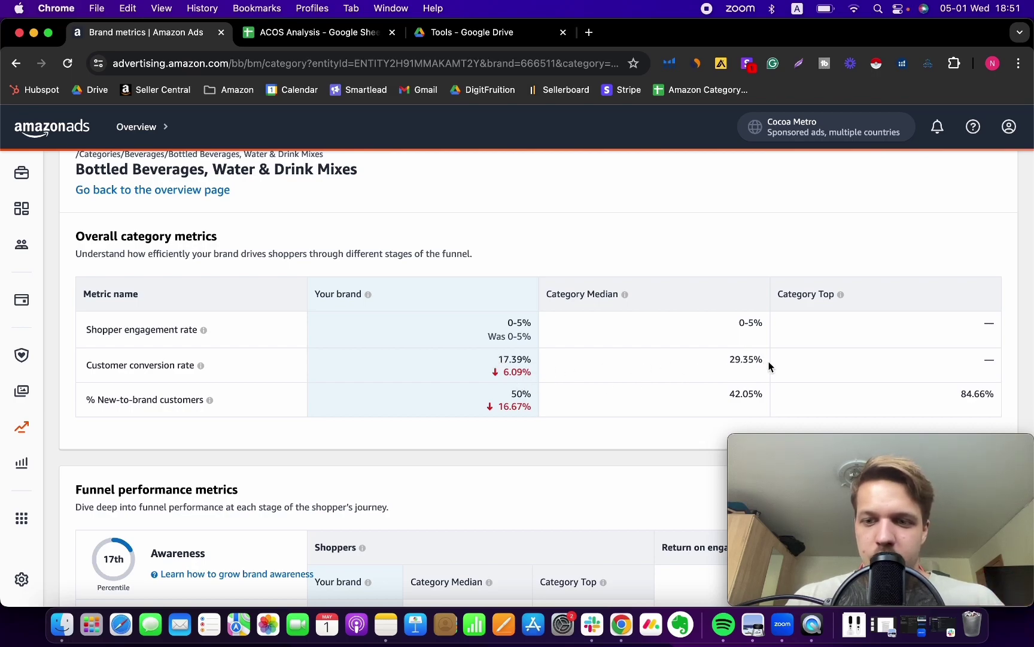
Highlight the 29.35% category median and review the Overall category metrics table
{"action": "left_click_drag", "start_coordinate": [768, 362], "coordinate": [728, 362]}
{"action": "left_click", "coordinate": [726, 365]}
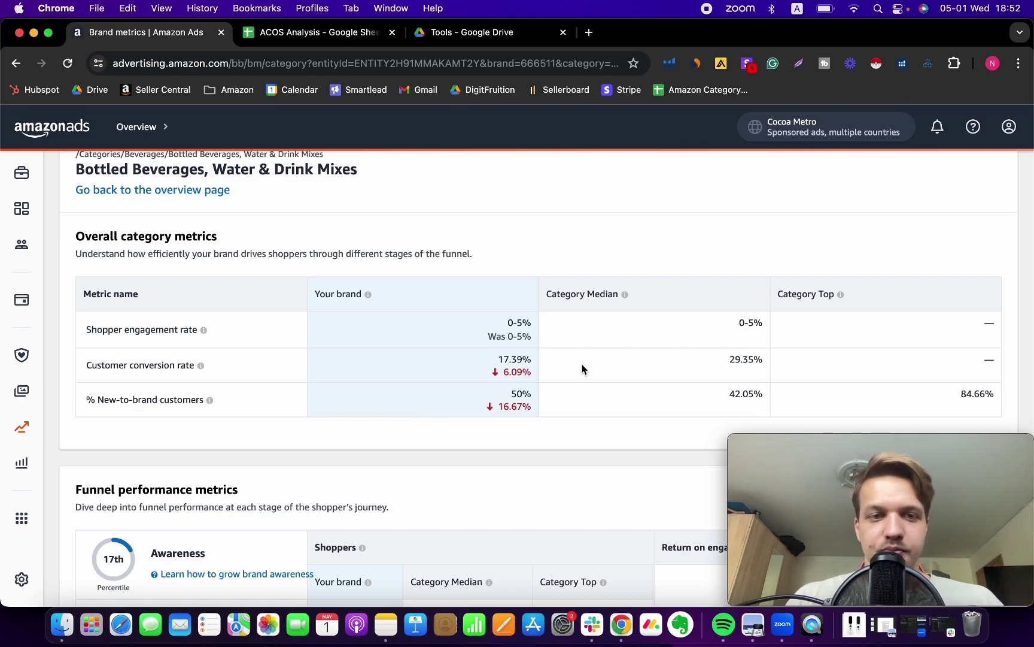
{"action": "scroll", "coordinate": [582, 366], "scroll_direction": "up", "scroll_amount": 1}
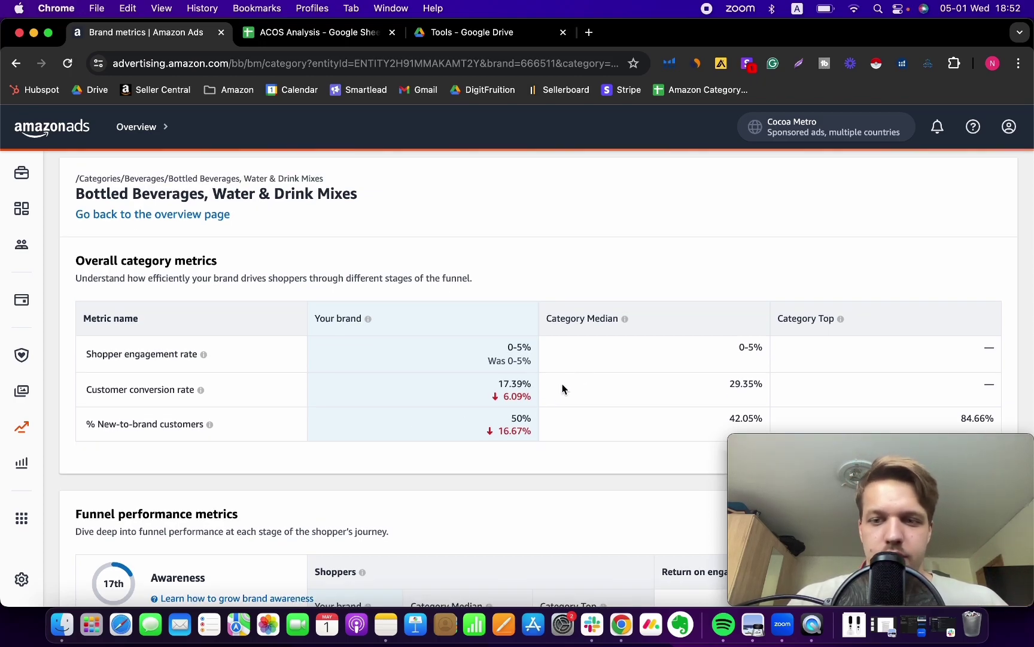
{"action": "scroll", "coordinate": [659, 359], "scroll_direction": "down", "scroll_amount": 1}
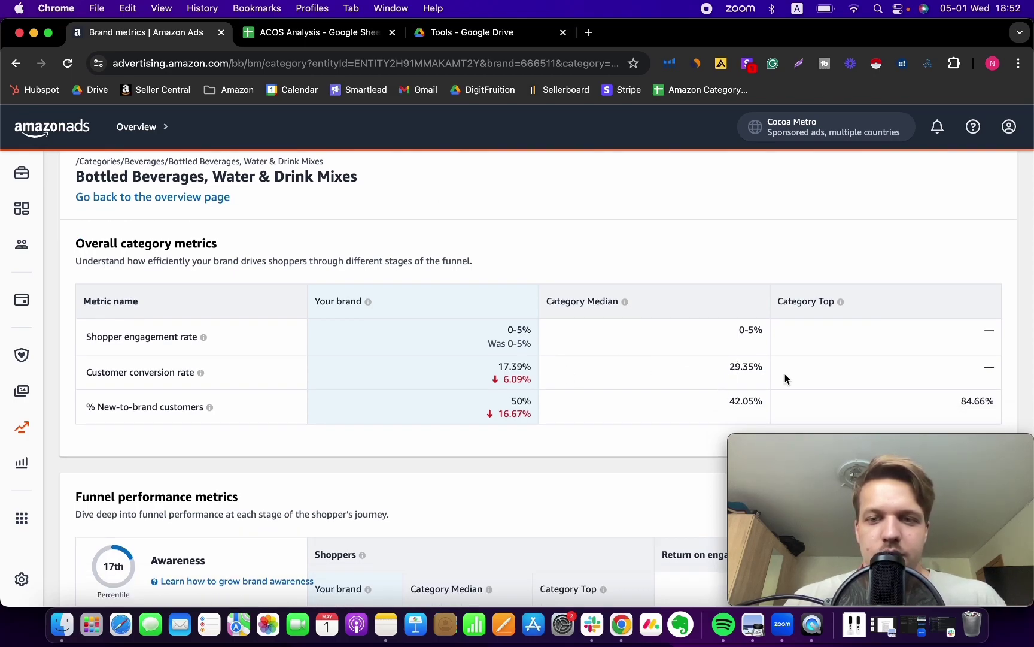
{"action": "scroll", "coordinate": [504, 363], "scroll_direction": "up", "scroll_amount": 1}
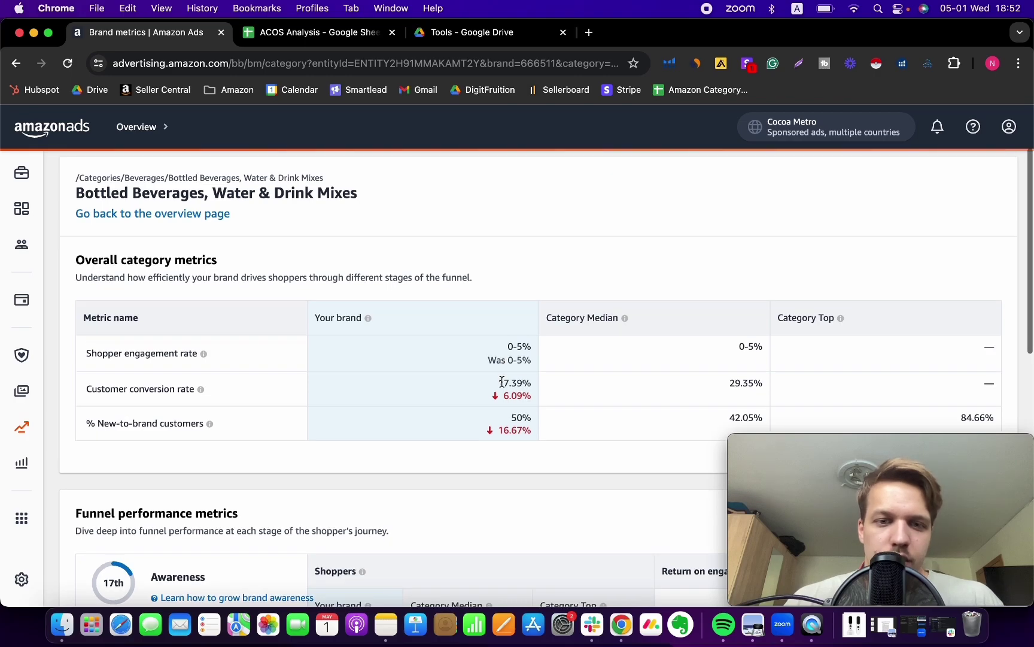
Open a new tab to the right of the Amazon Ads tab
{"action": "right_click", "coordinate": [128, 31]}
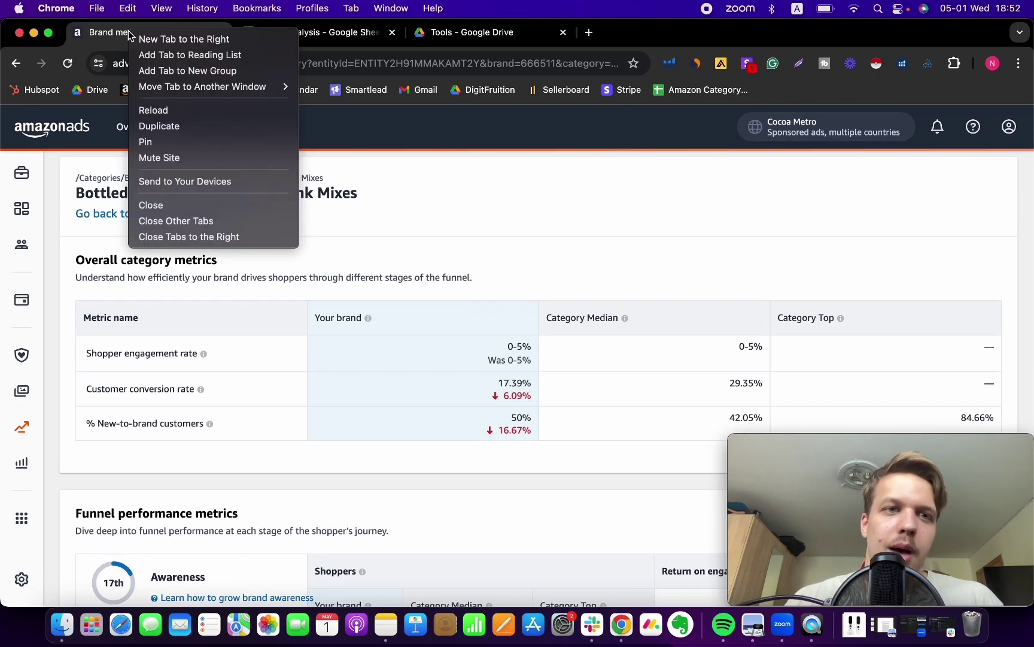
{"action": "left_click", "coordinate": [143, 31]}
{"action": "right_click", "coordinate": [148, 37]}
{"action": "left_click", "coordinate": [173, 47]}
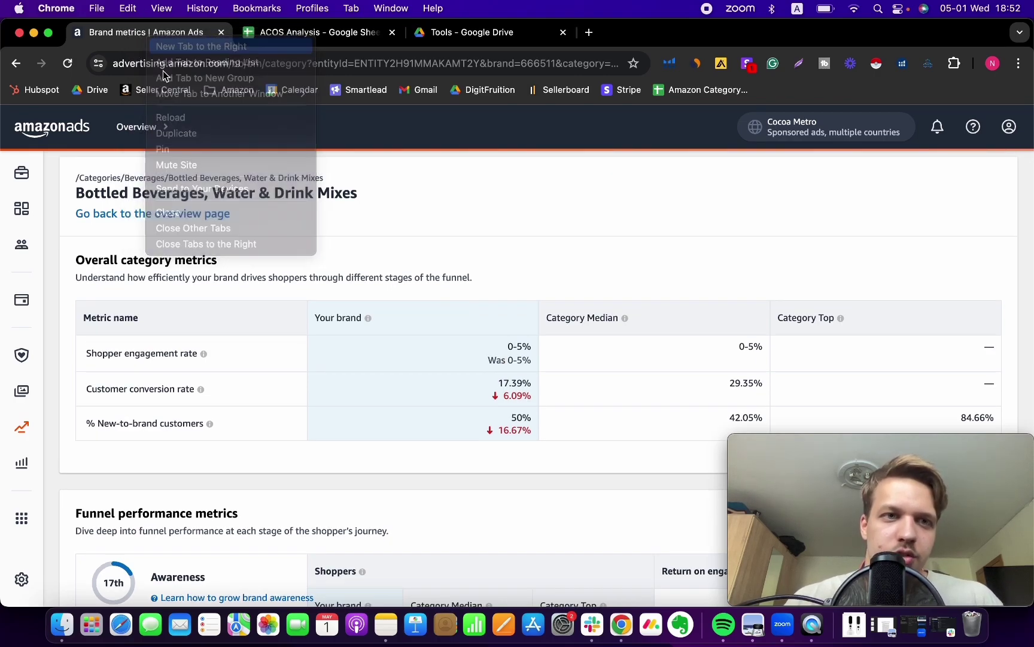
{"action": "left_click", "coordinate": [157, 90]}
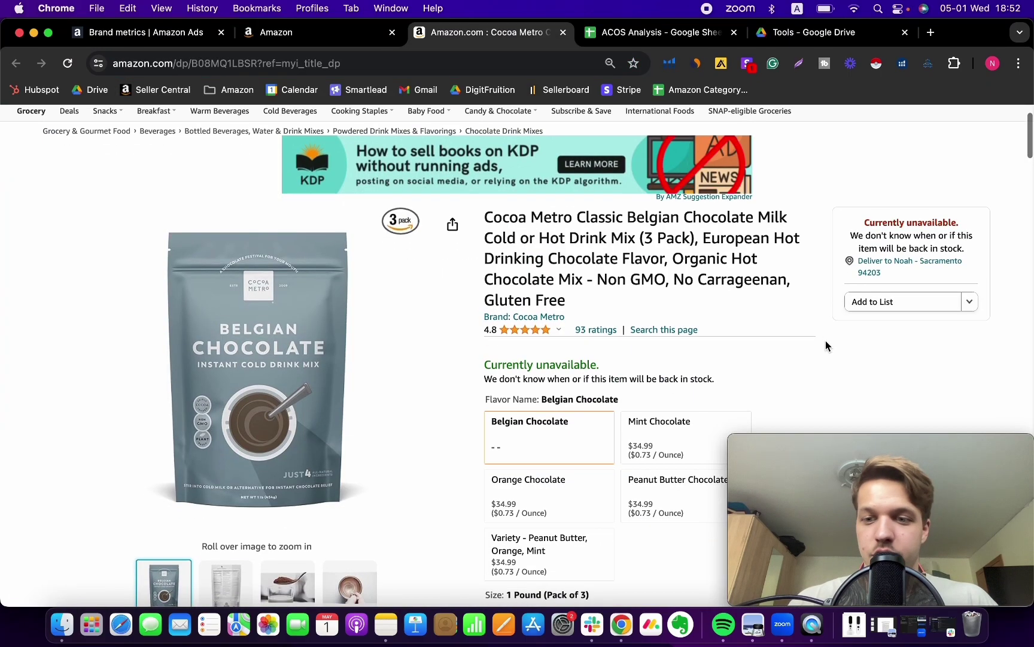
Scroll through the Cocoa Metro Classic Belgian Chocolate 3-pack listing, marked currently unavailable
{"action": "scroll", "coordinate": [725, 359], "scroll_direction": "down", "scroll_amount": 5}
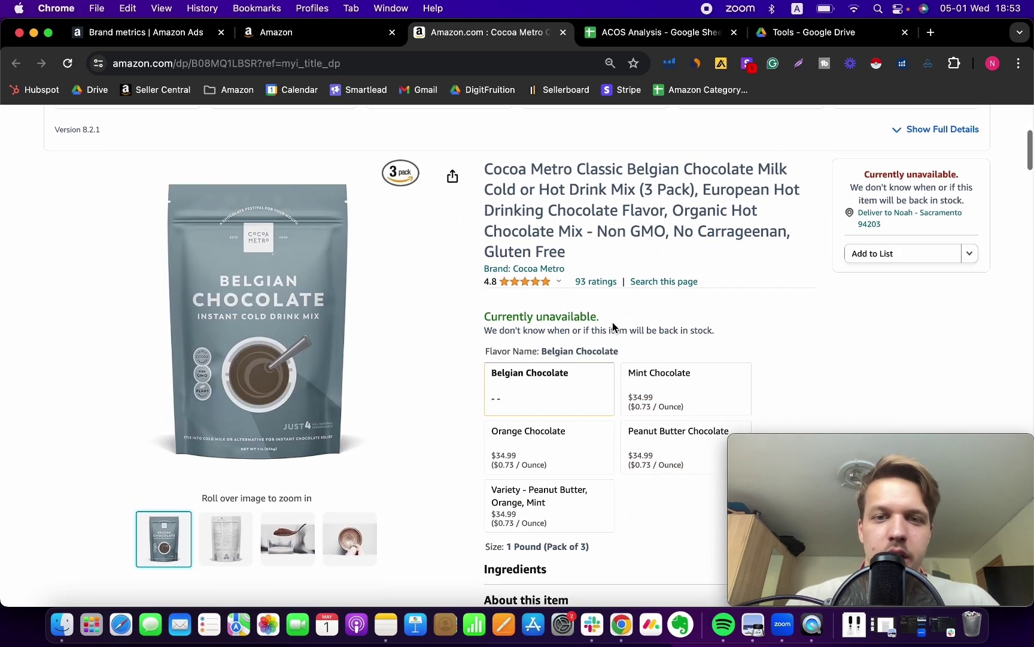
{"action": "scroll", "coordinate": [628, 335], "scroll_direction": "up", "scroll_amount": 2}
{"action": "scroll", "coordinate": [737, 342], "scroll_direction": "down", "scroll_amount": 2}
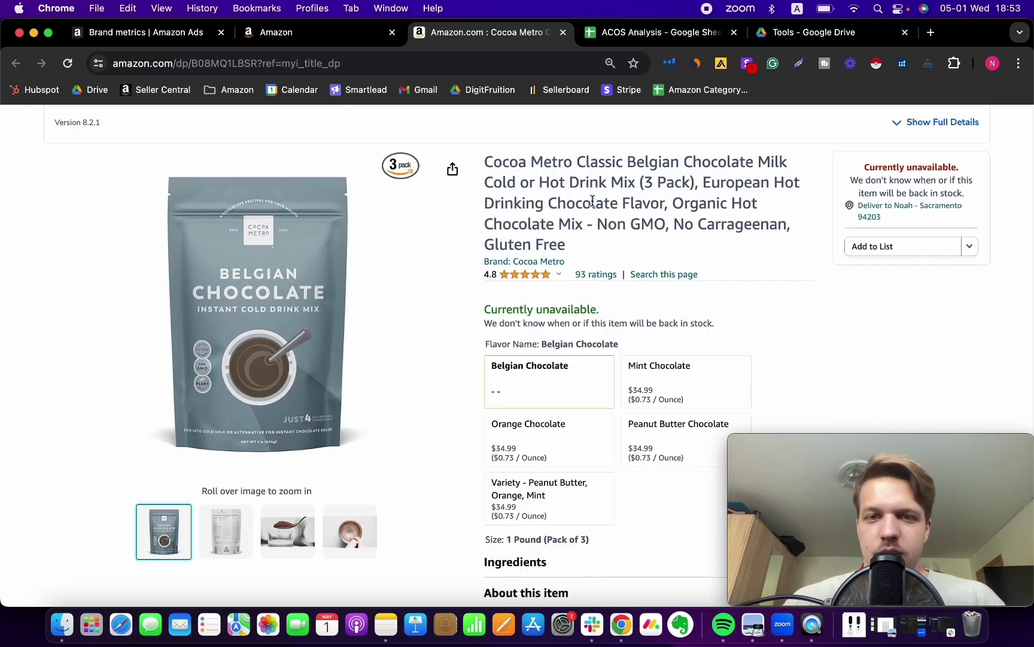
{"action": "scroll", "coordinate": [599, 221], "scroll_direction": "down", "scroll_amount": 1}
{"action": "scroll", "coordinate": [655, 183], "scroll_direction": "up", "scroll_amount": 2}
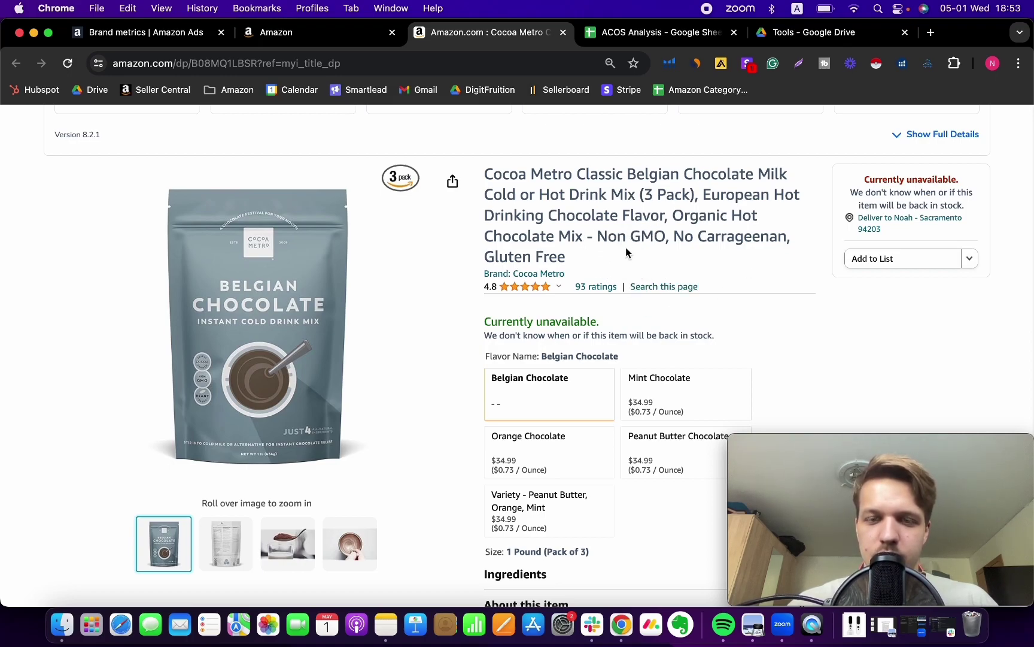
{"action": "scroll", "coordinate": [627, 252], "scroll_direction": "down", "scroll_amount": 1}
{"action": "scroll", "coordinate": [627, 252], "scroll_direction": "down", "scroll_amount": 1}
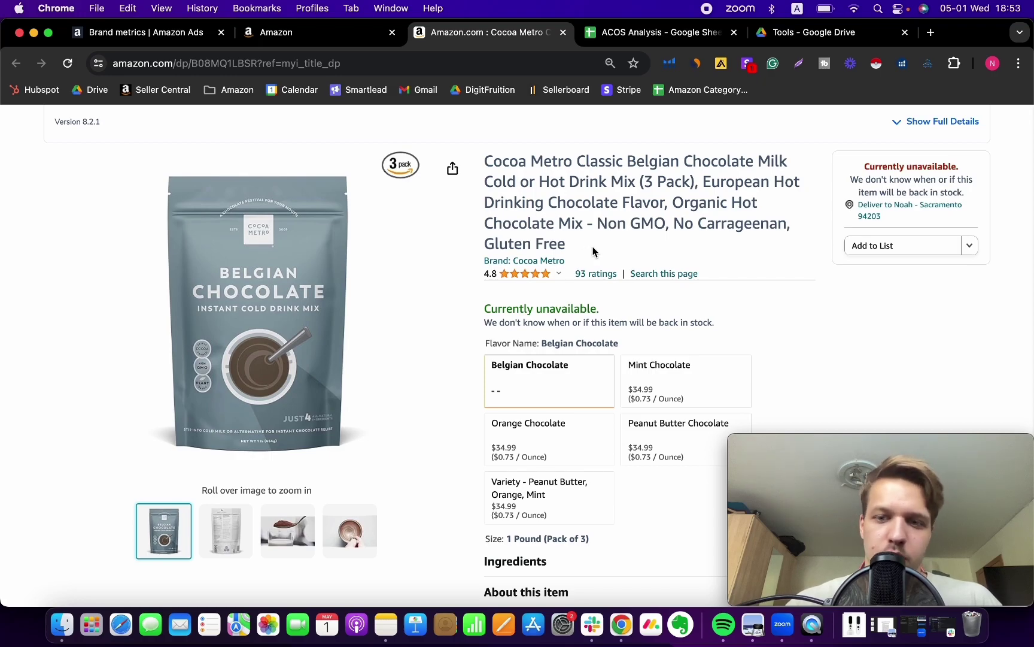
{"action": "scroll", "coordinate": [624, 314], "scroll_direction": "down", "scroll_amount": 1}
{"action": "scroll", "coordinate": [628, 313], "scroll_direction": "down", "scroll_amount": 1}
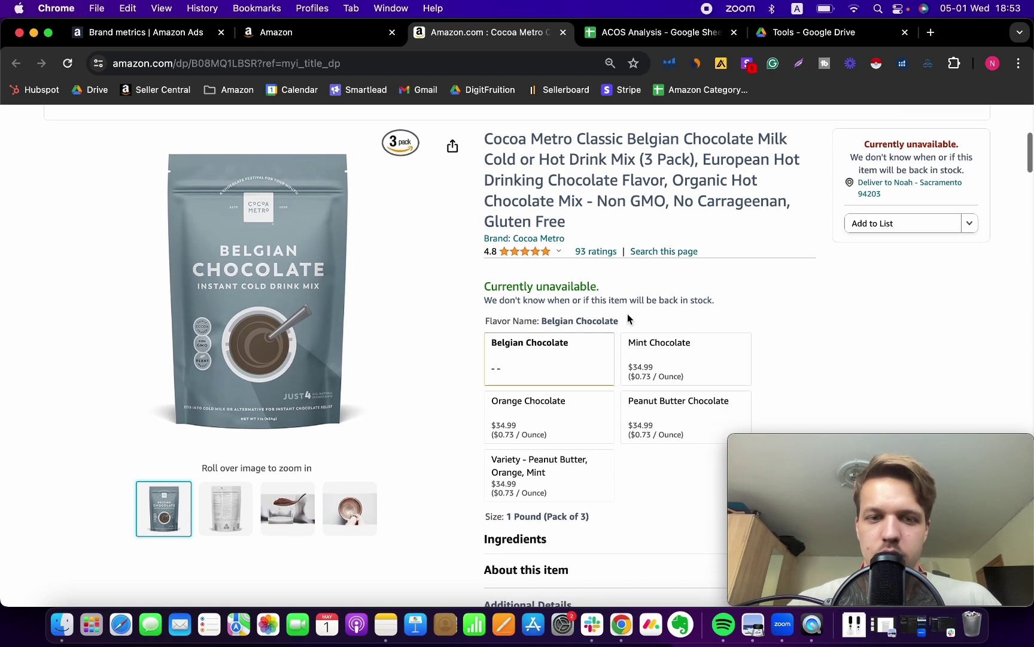
{"action": "scroll", "coordinate": [628, 313], "scroll_direction": "up", "scroll_amount": 3}
{"action": "scroll", "coordinate": [627, 312], "scroll_direction": "down", "scroll_amount": 2}
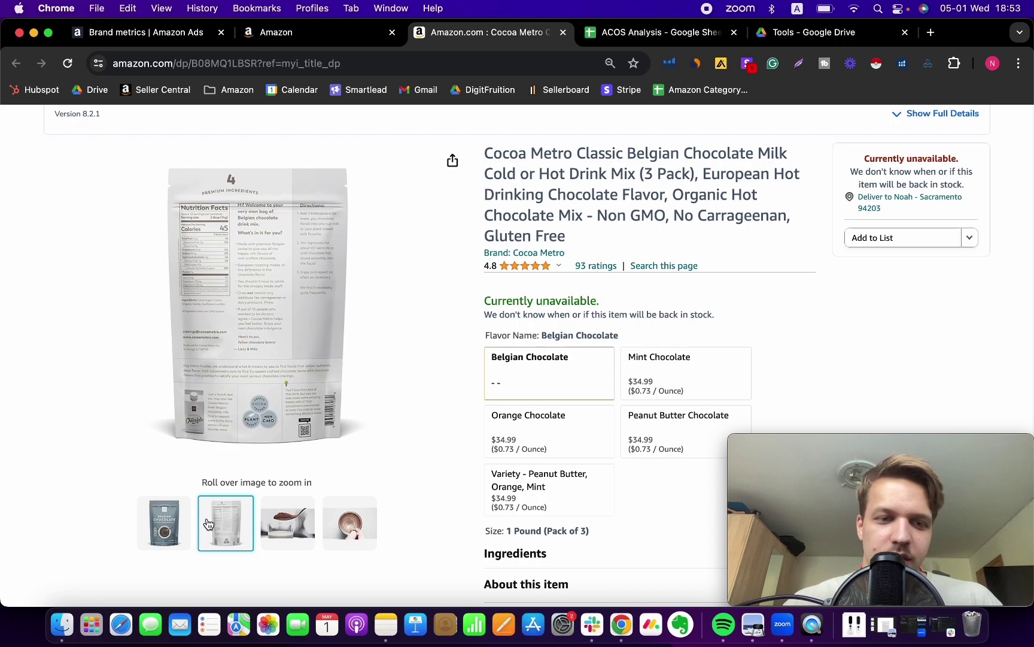
Browse the product images and flavor options, with other flavors priced at $34.99
{"action": "mouse_move", "coordinate": [269, 530]}
{"action": "mouse_move", "coordinate": [358, 512]}
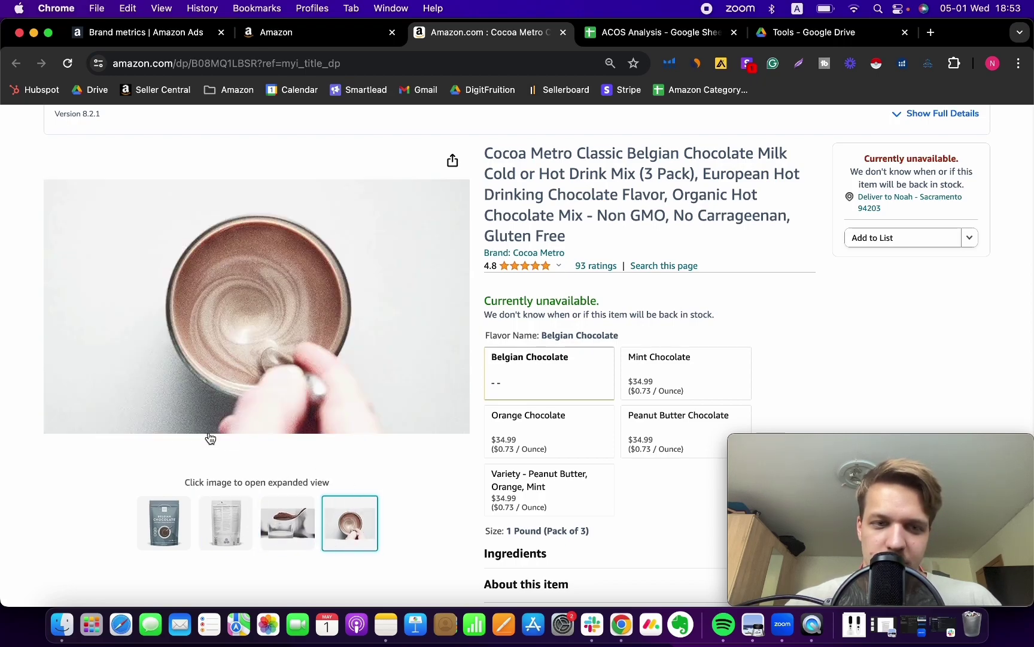
{"action": "mouse_move", "coordinate": [413, 391]}
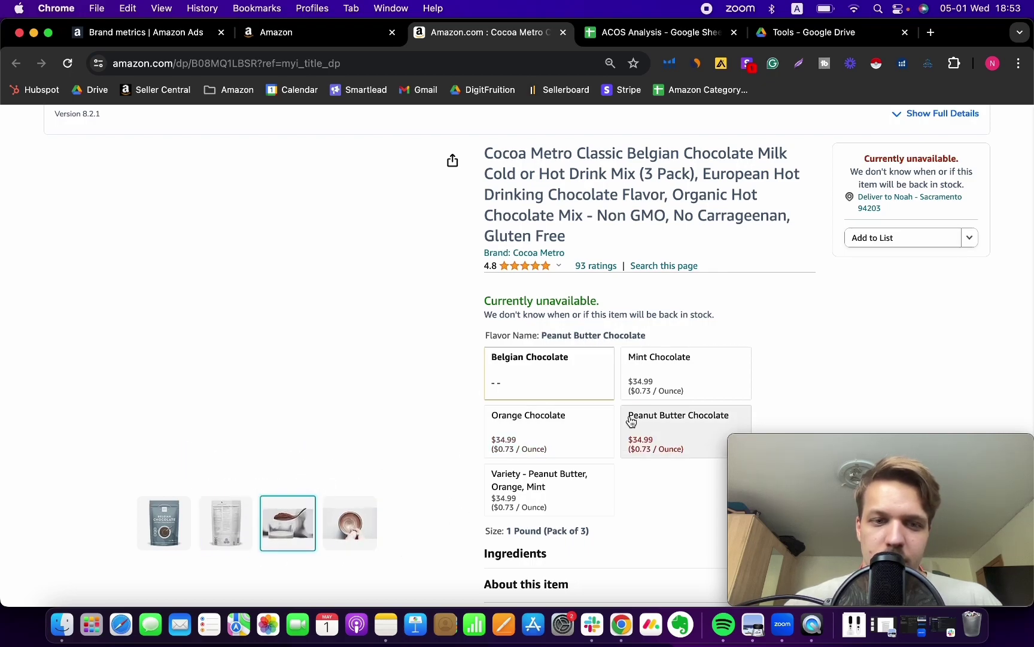
{"action": "scroll", "coordinate": [284, 528], "scroll_direction": "up", "scroll_amount": 1}
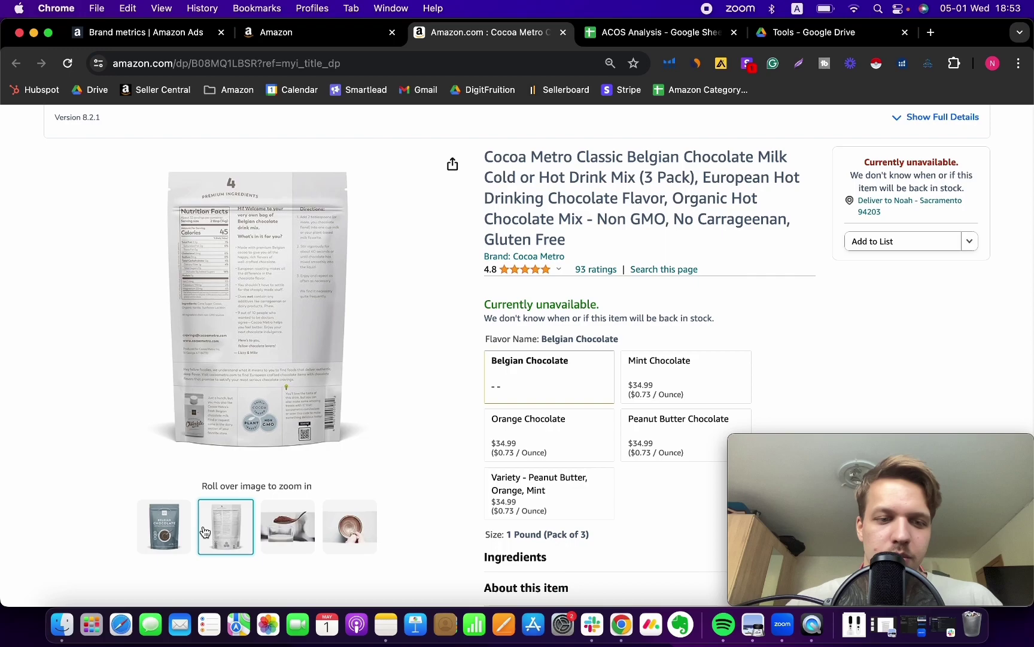
{"action": "mouse_move", "coordinate": [183, 532]}
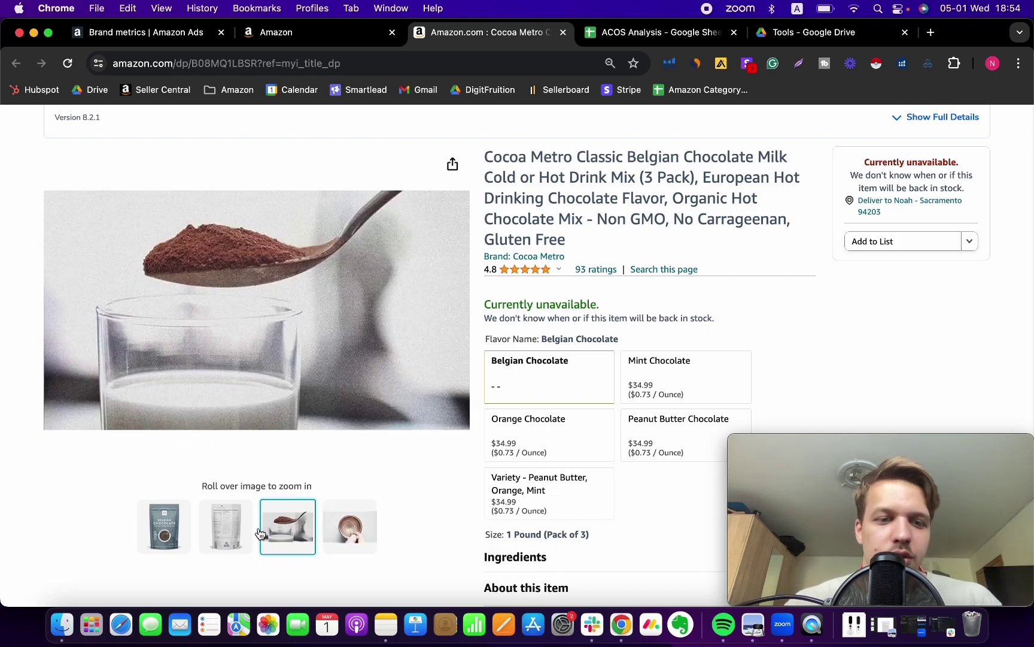
{"action": "mouse_move", "coordinate": [219, 530]}
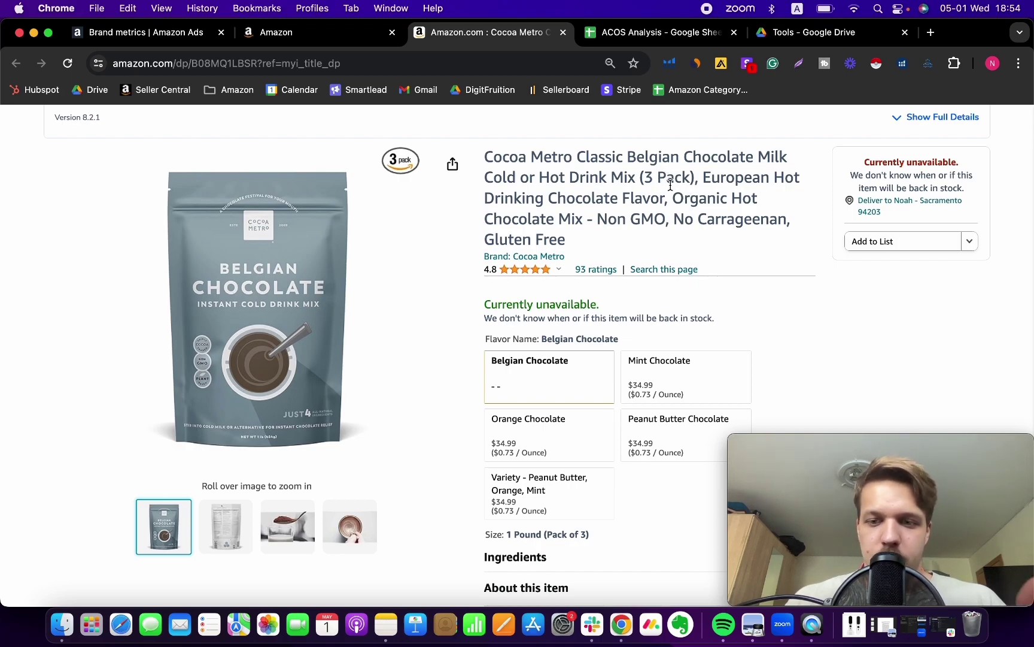
{"action": "scroll", "coordinate": [635, 221], "scroll_direction": "up", "scroll_amount": 1}
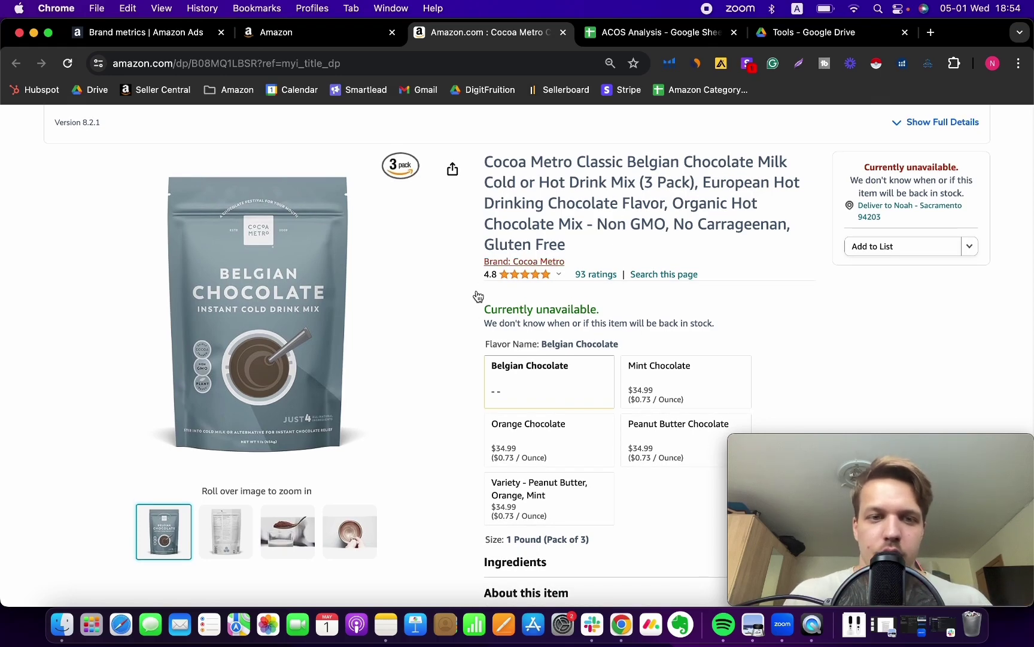
{"action": "mouse_move", "coordinate": [266, 380]}
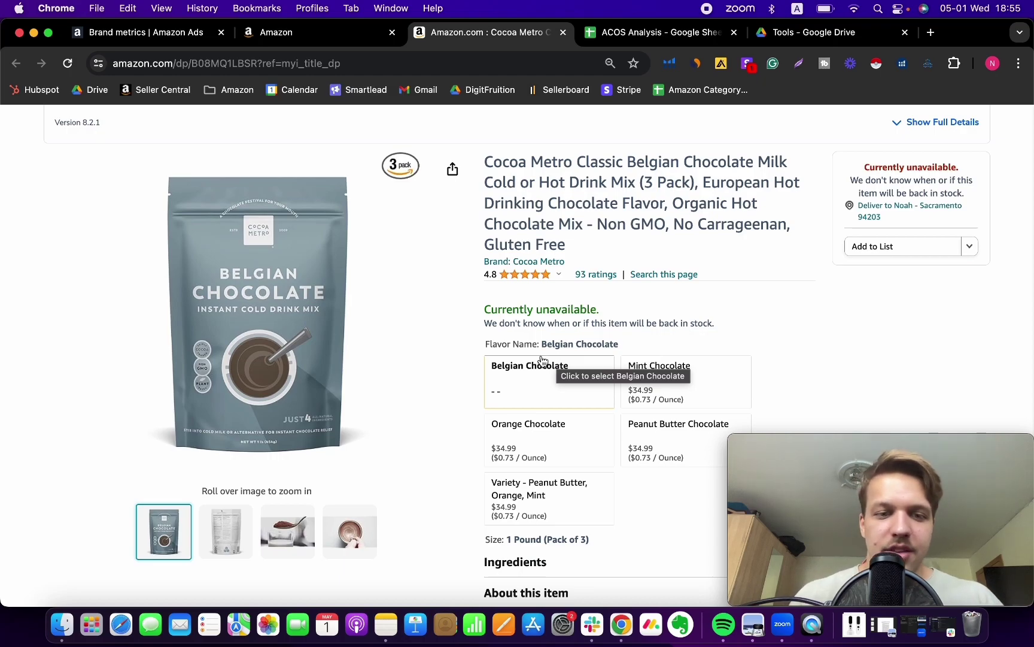
{"action": "scroll", "coordinate": [431, 517], "scroll_direction": "up", "scroll_amount": 3}
{"action": "scroll", "coordinate": [360, 533], "scroll_direction": "down", "scroll_amount": 3}
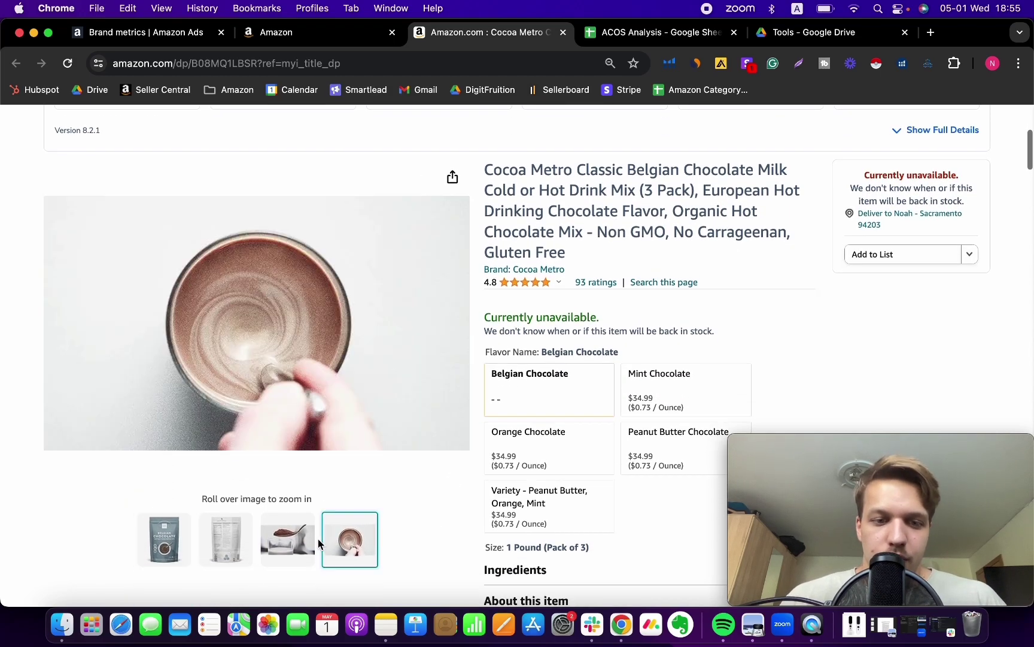
{"action": "scroll", "coordinate": [476, 510], "scroll_direction": "down", "scroll_amount": 1}
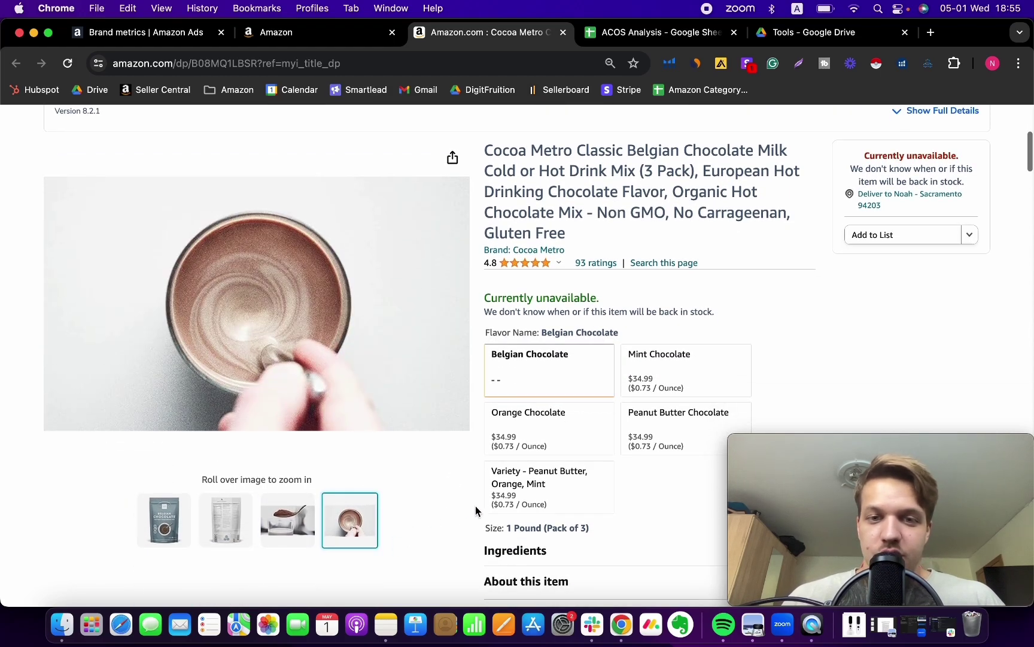
{"action": "scroll", "coordinate": [476, 508], "scroll_direction": "down", "scroll_amount": 1}
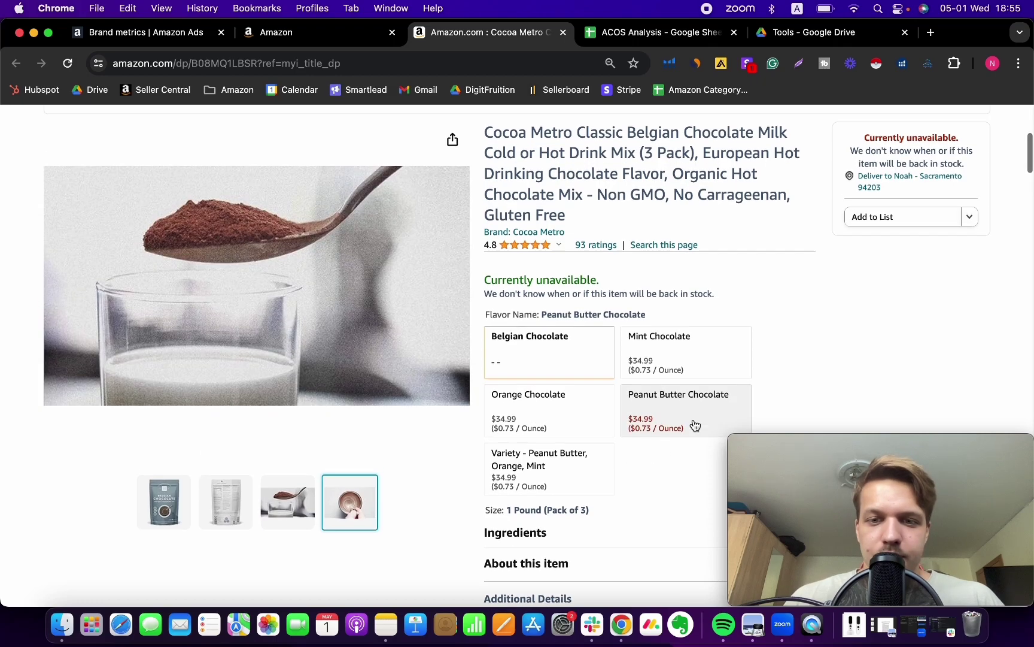
{"action": "scroll", "coordinate": [718, 407], "scroll_direction": "down", "scroll_amount": 5}
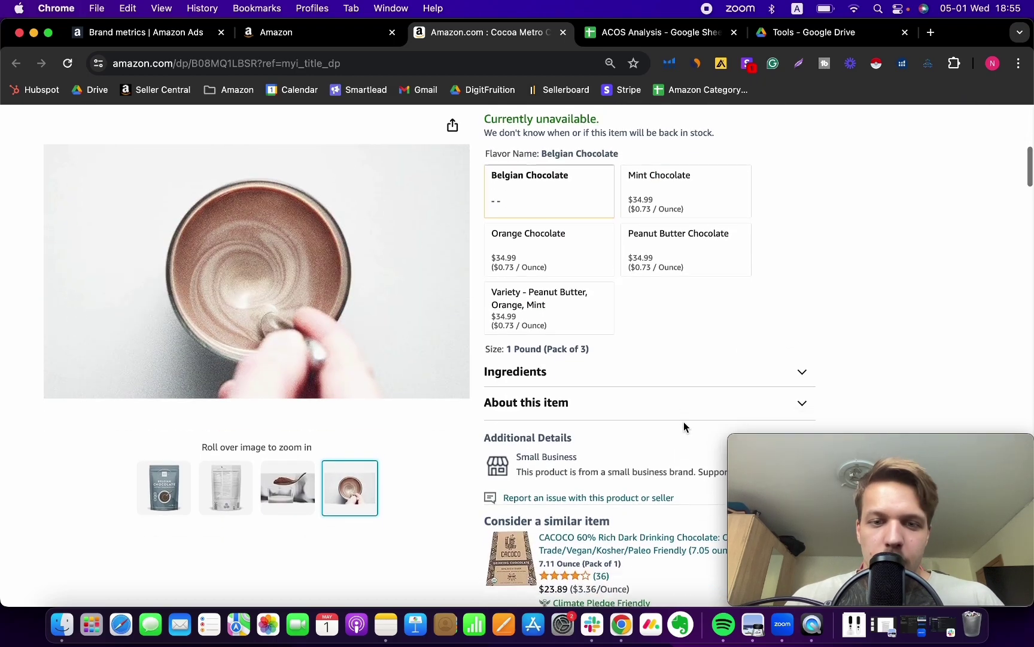
Expand About this item on the Cocoa Metro listing and read its bullets down to Additional Details
{"action": "left_click", "coordinate": [632, 397]}
{"action": "scroll", "coordinate": [634, 395], "scroll_direction": "down", "scroll_amount": 8}
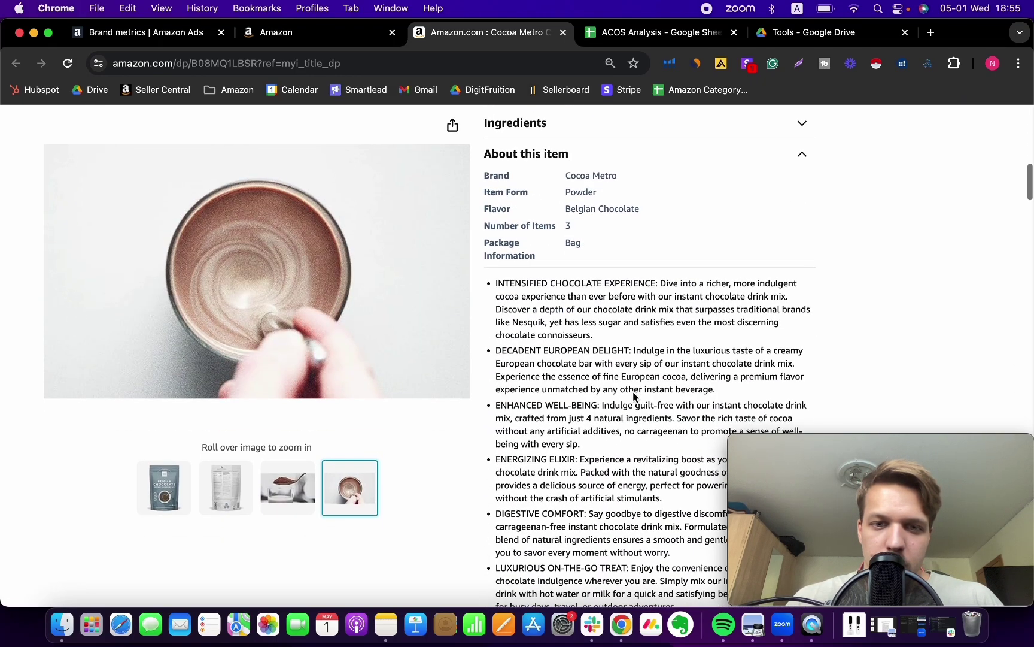
{"action": "scroll", "coordinate": [634, 396], "scroll_direction": "down", "scroll_amount": 3}
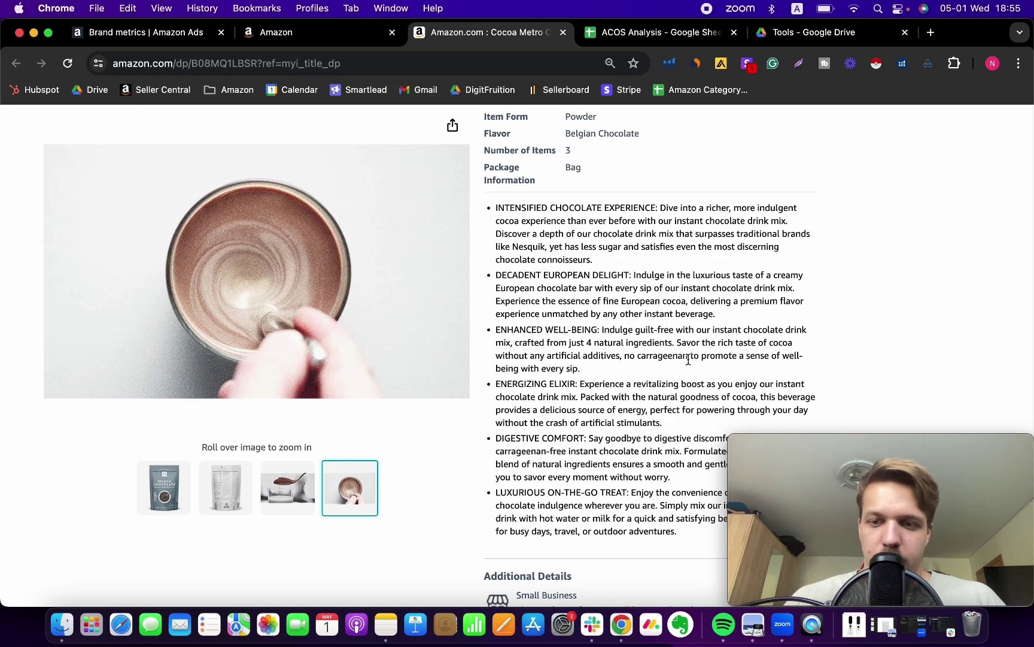
{"action": "scroll", "coordinate": [689, 359], "scroll_direction": "down", "scroll_amount": 1}
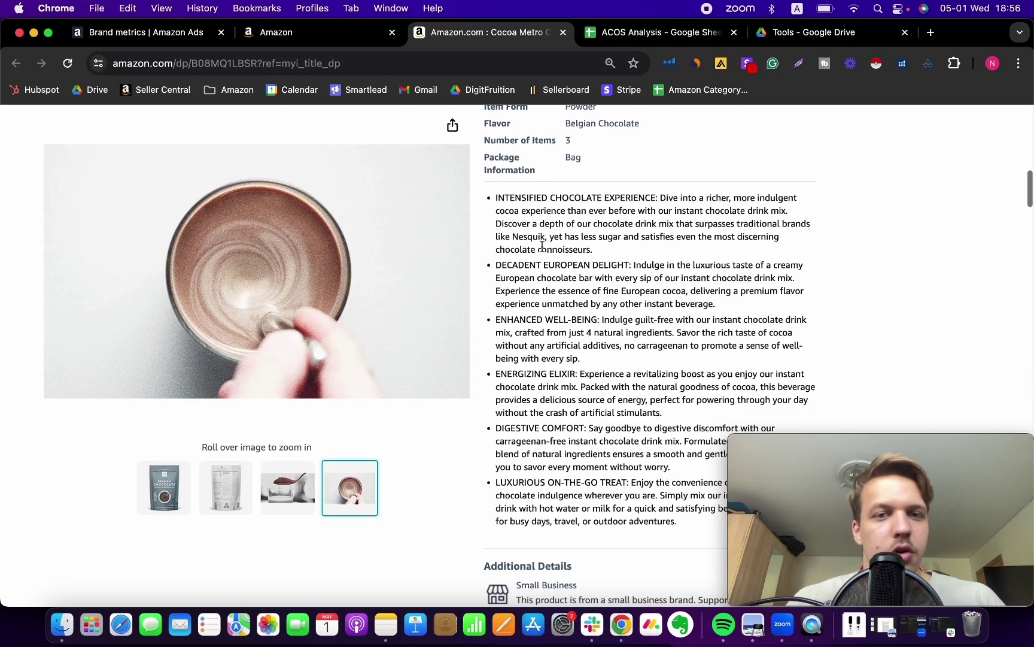
{"action": "mouse_move", "coordinate": [485, 200]}
{"action": "left_mouse_down"}
{"action": "mouse_move", "coordinate": [609, 253]}
{"action": "mouse_move", "coordinate": [497, 198]}
{"action": "left_mouse_up"}
{"action": "left_click", "coordinate": [609, 253]}
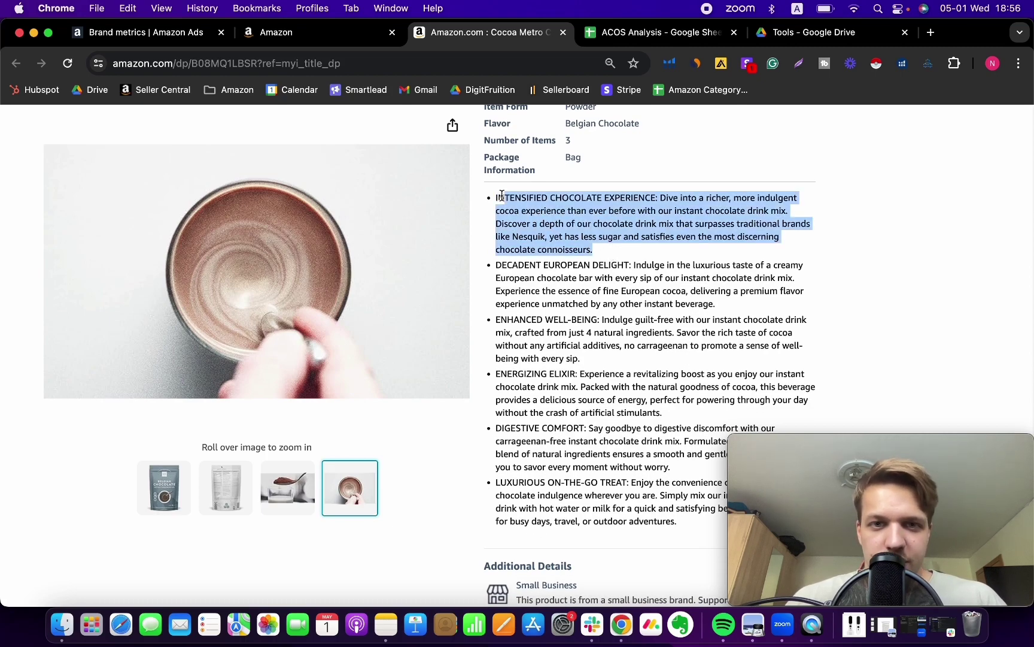
{"action": "left_click", "coordinate": [502, 197]}
{"action": "scroll", "coordinate": [582, 372], "scroll_direction": "down", "scroll_amount": 2}
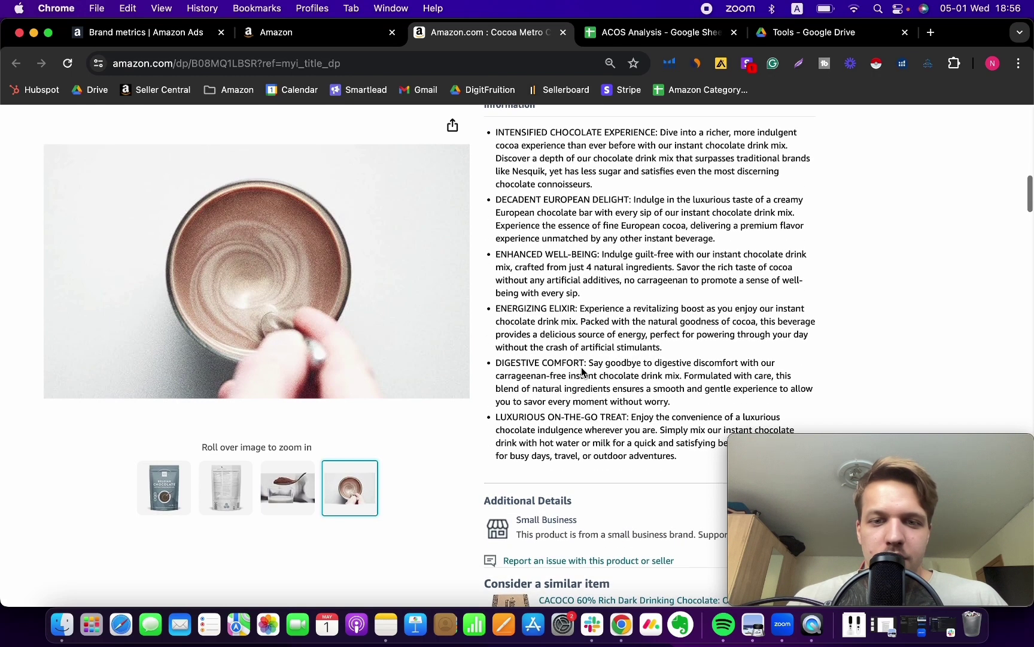
{"action": "scroll", "coordinate": [698, 273], "scroll_direction": "up", "scroll_amount": 5}
{"action": "scroll", "coordinate": [698, 273], "scroll_direction": "up", "scroll_amount": 8}
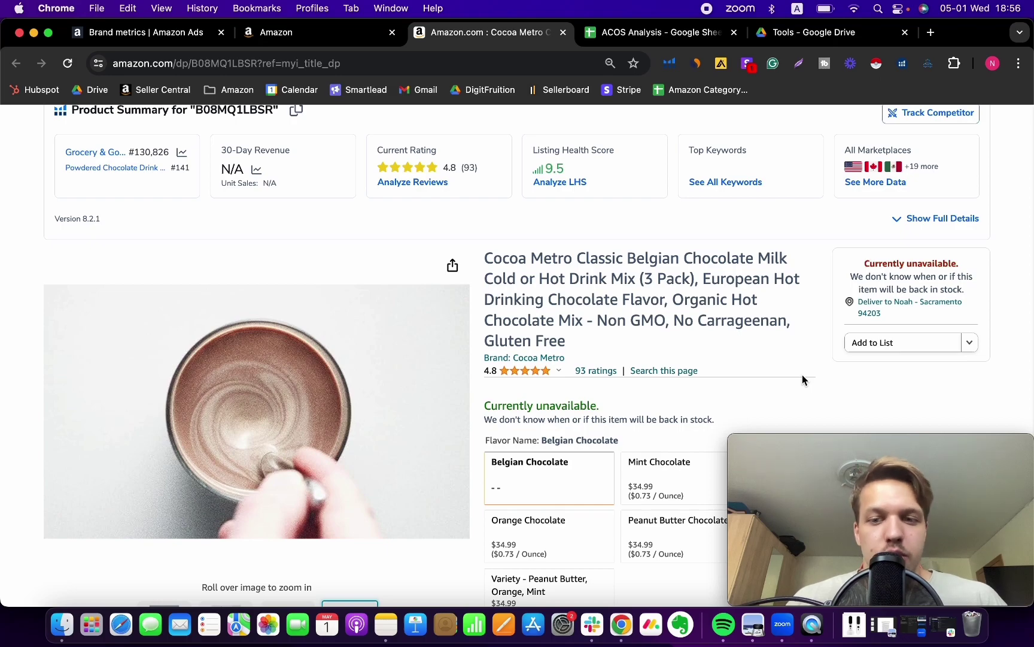
{"action": "scroll", "coordinate": [802, 375], "scroll_direction": "down", "scroll_amount": 7}
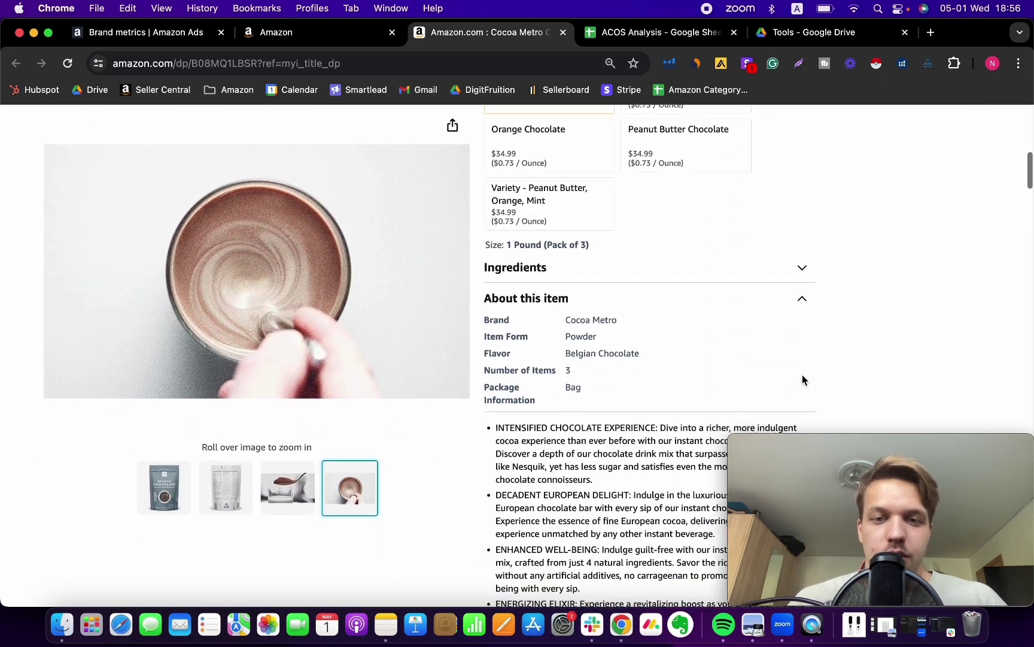
{"action": "scroll", "coordinate": [803, 375], "scroll_direction": "down", "scroll_amount": 10}
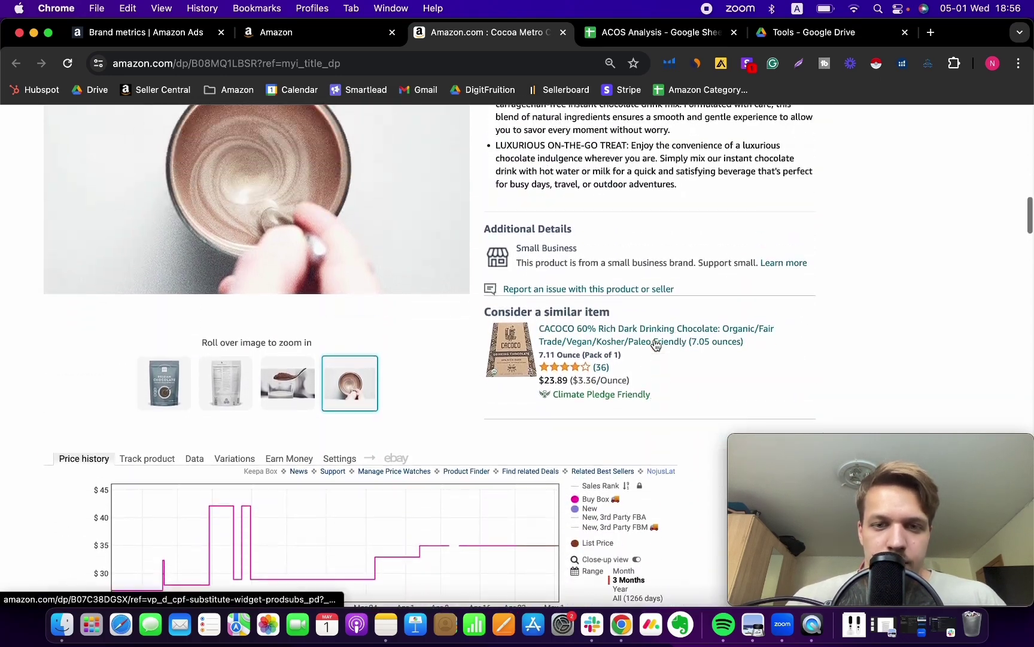
{"action": "scroll", "coordinate": [656, 346], "scroll_direction": "down", "scroll_amount": 20}
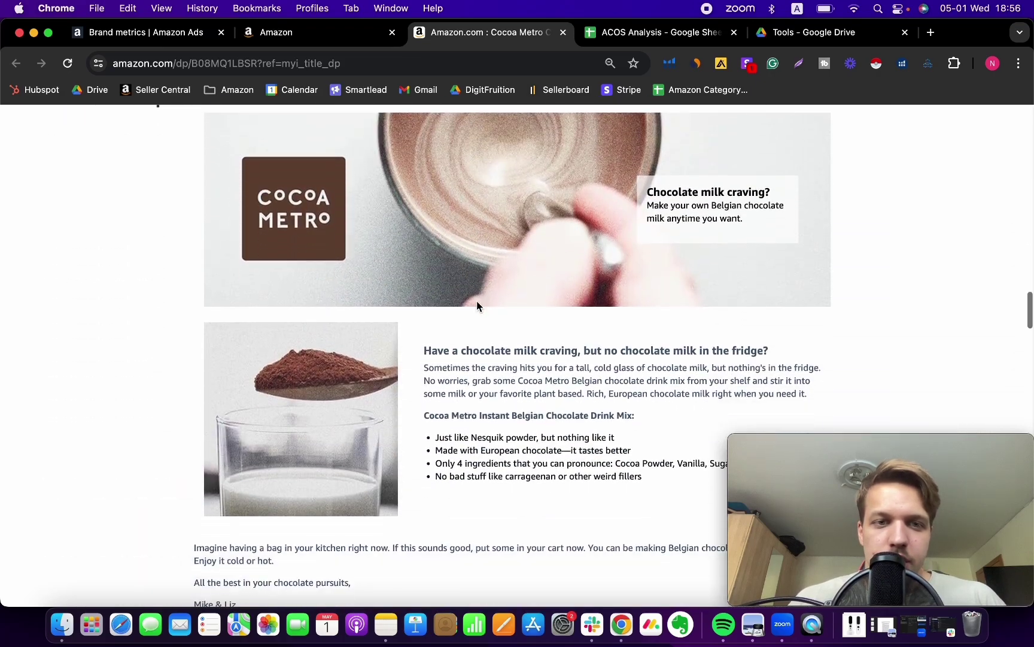
{"action": "scroll", "coordinate": [477, 306], "scroll_direction": "up", "scroll_amount": 2}
{"action": "scroll", "coordinate": [429, 235], "scroll_direction": "down", "scroll_amount": 1}
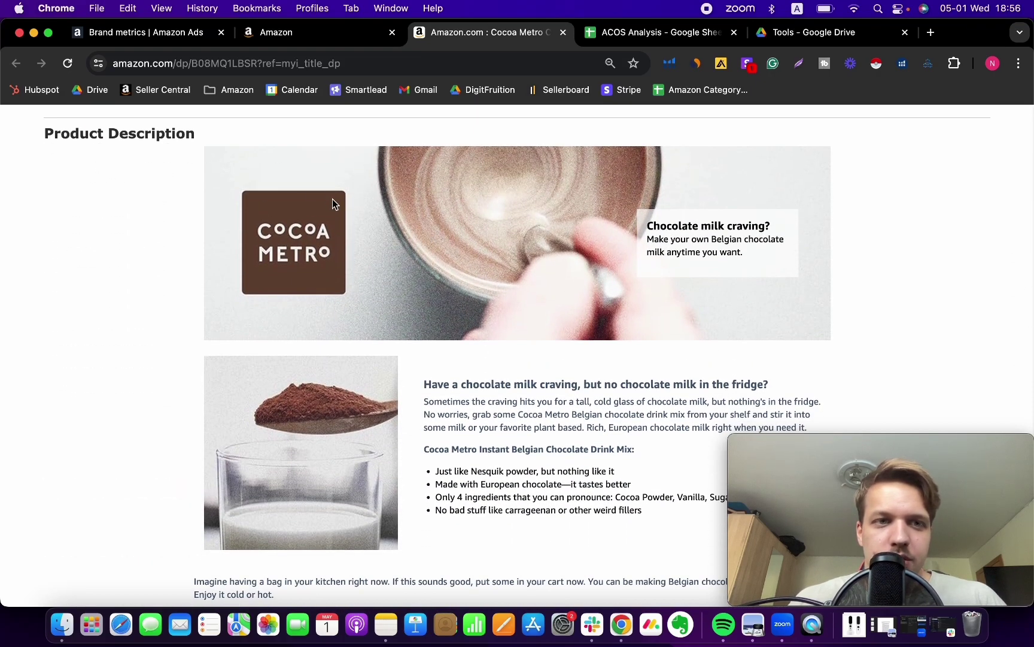
{"action": "scroll", "coordinate": [333, 204], "scroll_direction": "up", "scroll_amount": 6}
{"action": "scroll", "coordinate": [396, 294], "scroll_direction": "down", "scroll_amount": 8}
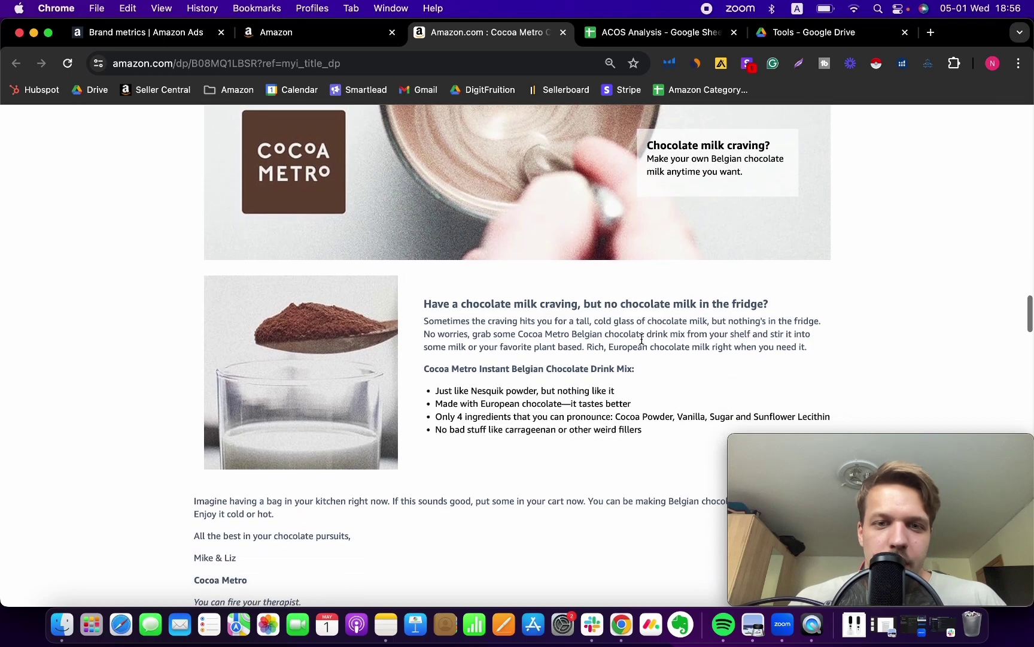
{"action": "scroll", "coordinate": [641, 339], "scroll_direction": "down", "scroll_amount": 5}
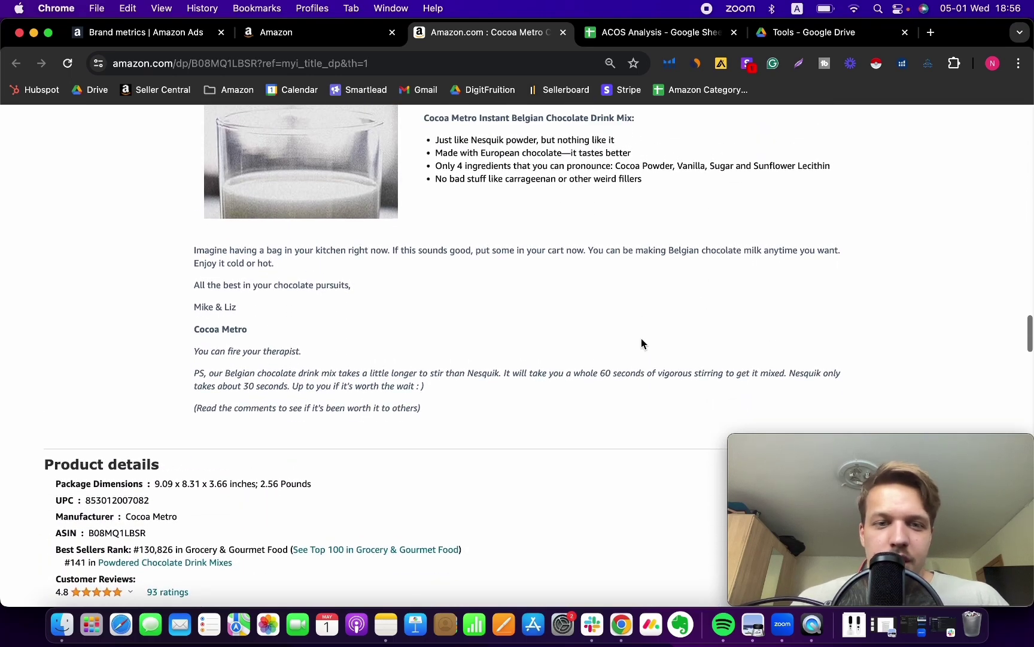
{"action": "scroll", "coordinate": [641, 339], "scroll_direction": "up", "scroll_amount": 5}
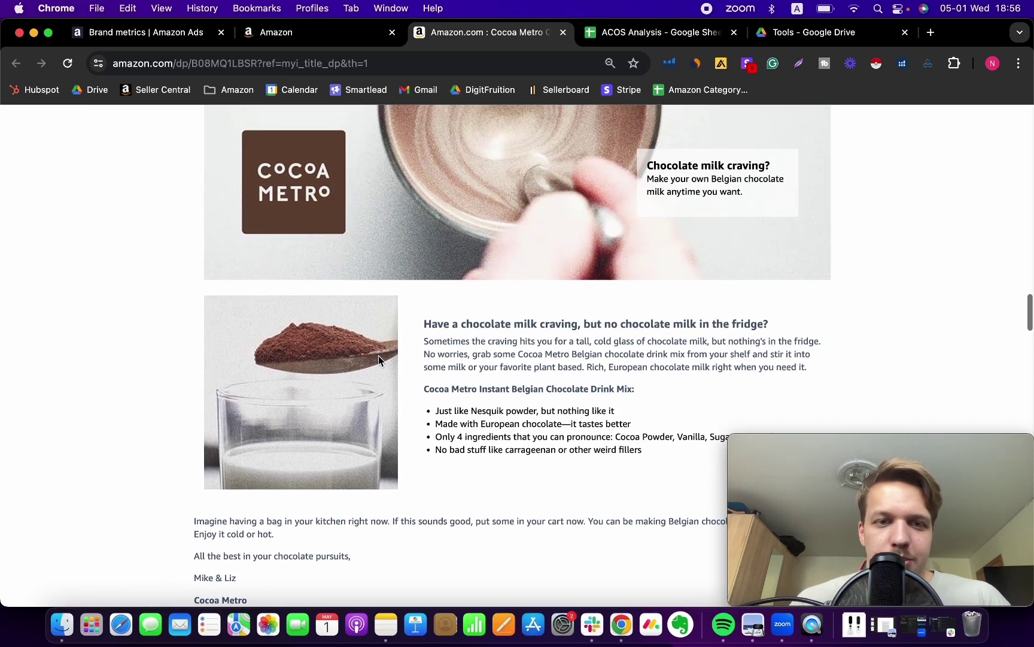
{"action": "scroll", "coordinate": [379, 358], "scroll_direction": "up", "scroll_amount": 2}
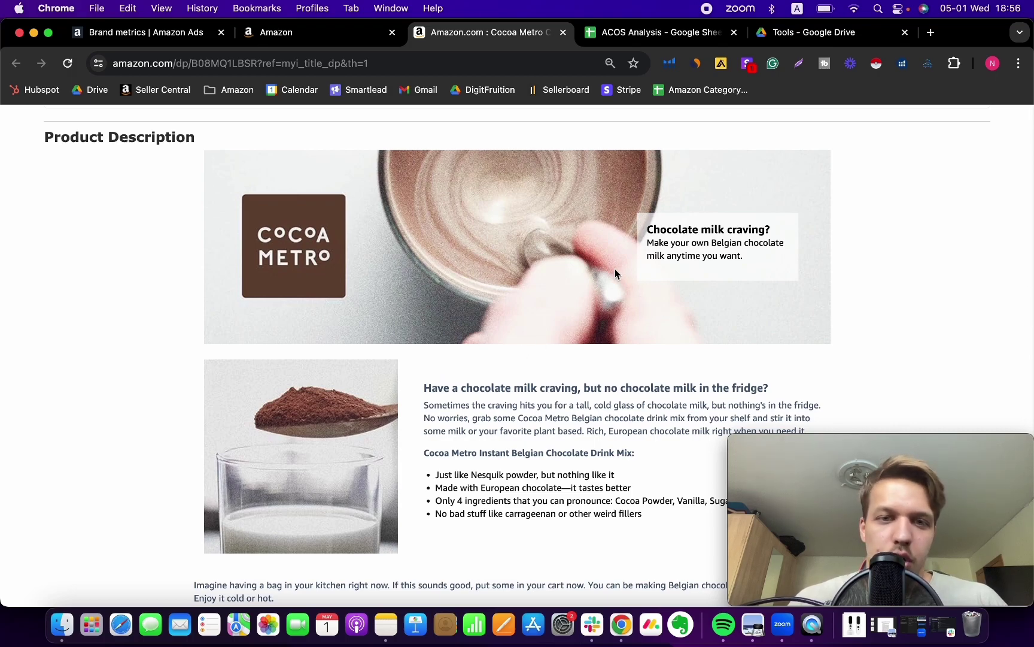
{"action": "scroll", "coordinate": [615, 273], "scroll_direction": "up", "scroll_amount": 1}
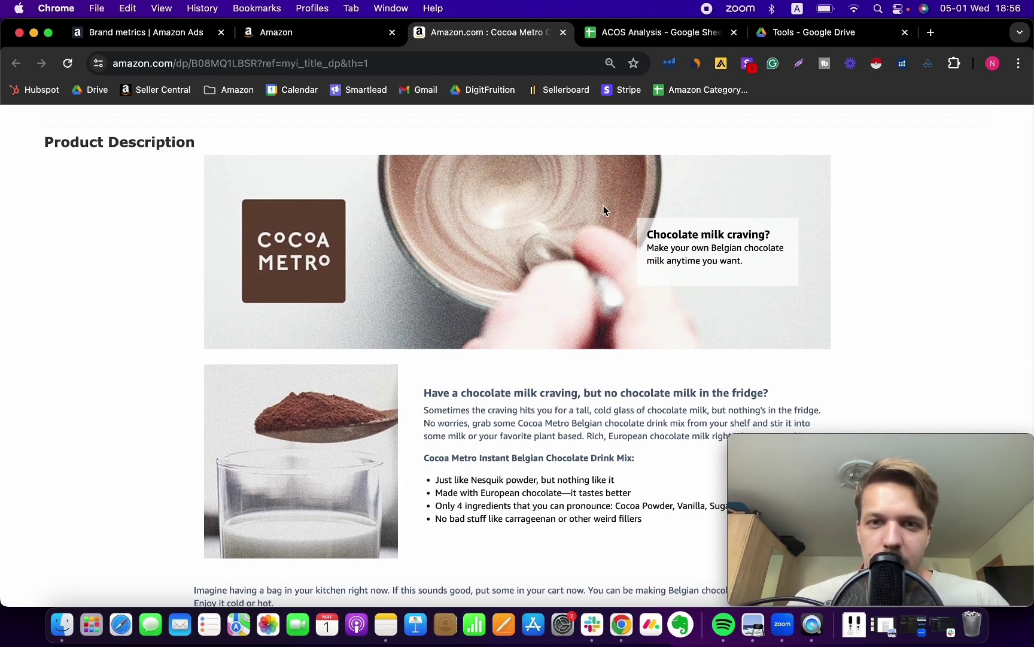
{"action": "scroll", "coordinate": [584, 377], "scroll_direction": "down", "scroll_amount": 4}
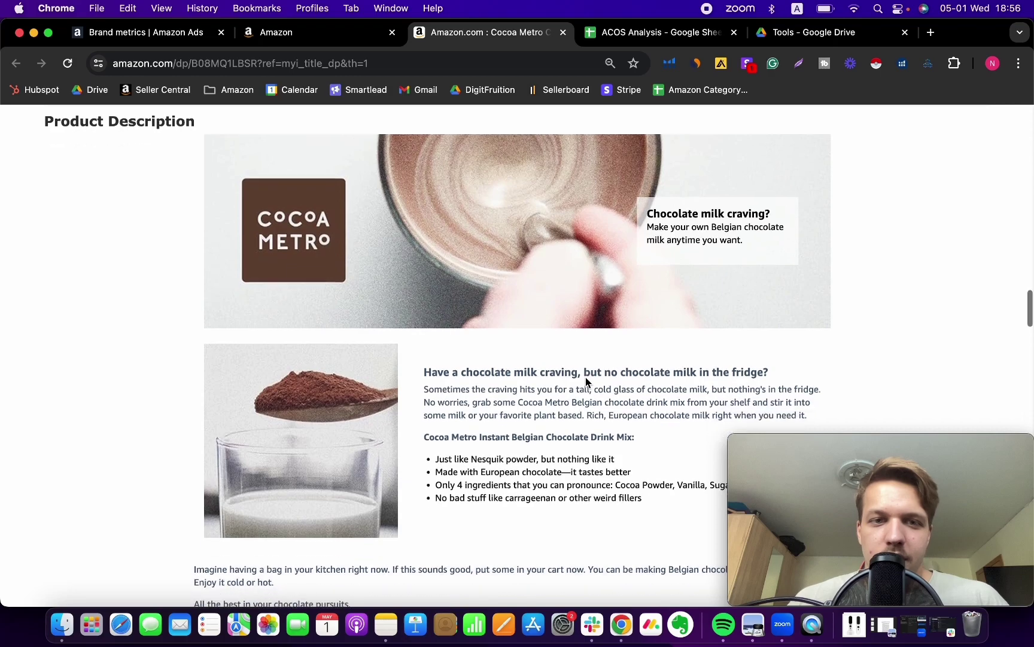
{"action": "scroll", "coordinate": [462, 333], "scroll_direction": "down", "scroll_amount": 2}
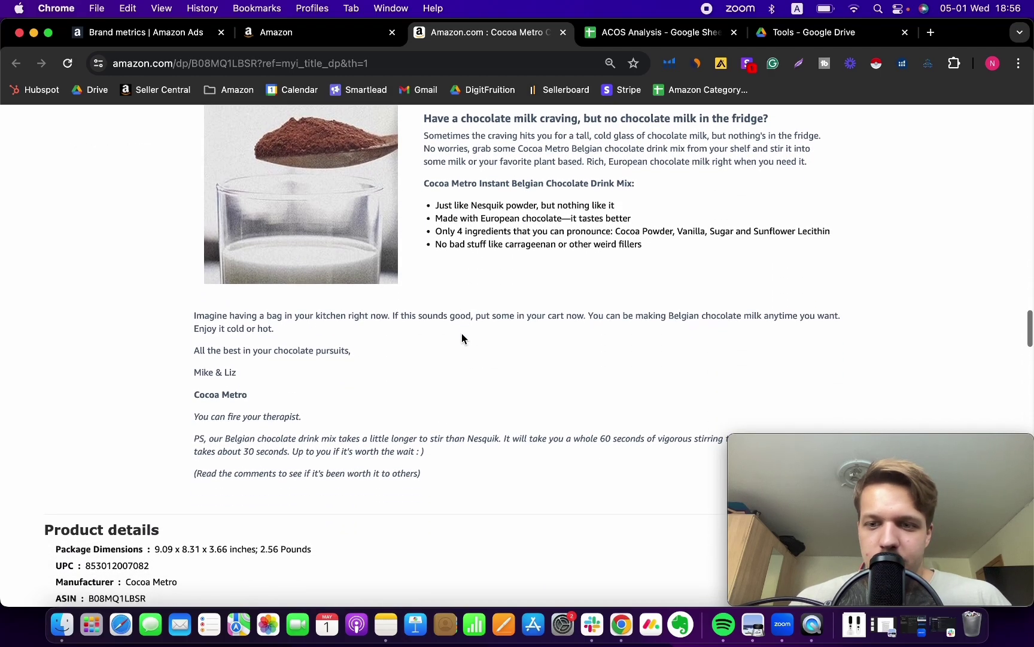
{"action": "scroll", "coordinate": [552, 352], "scroll_direction": "up", "scroll_amount": 2}
{"action": "scroll", "coordinate": [486, 313], "scroll_direction": "up", "scroll_amount": 2}
{"action": "left_click_drag", "start_coordinate": [407, 273], "coordinate": [628, 397]}
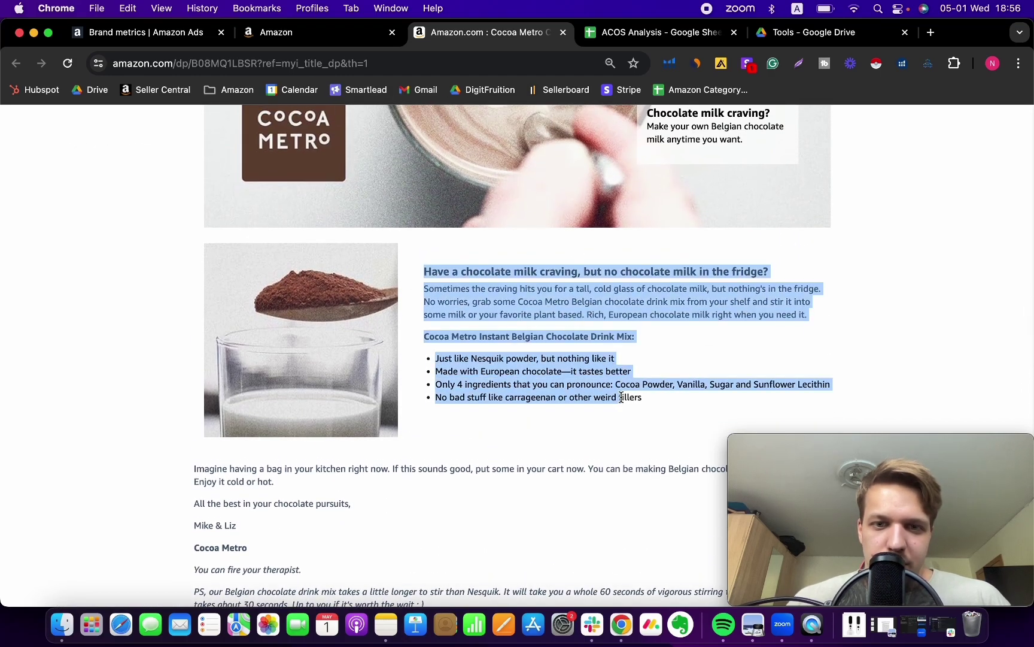
{"action": "left_click", "coordinate": [683, 431]}
{"action": "scroll", "coordinate": [397, 366], "scroll_direction": "down", "scroll_amount": 3}
{"action": "left_click_drag", "start_coordinate": [124, 383], "coordinate": [251, 451]}
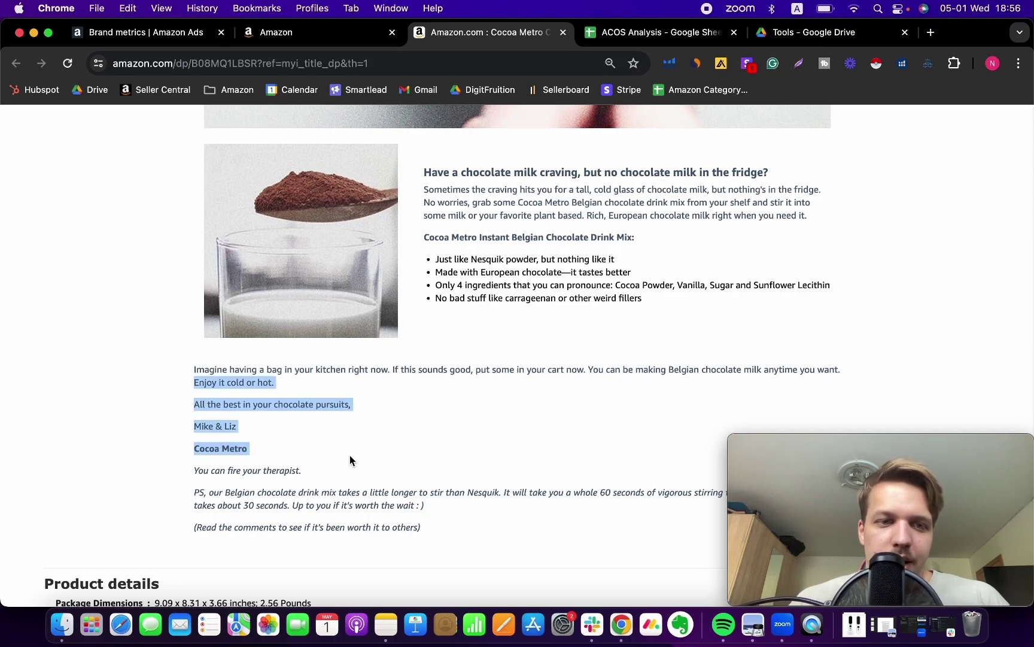
{"action": "left_click", "coordinate": [353, 461]}
{"action": "scroll", "coordinate": [513, 553], "scroll_direction": "up", "scroll_amount": 2}
{"action": "scroll", "coordinate": [543, 442], "scroll_direction": "up", "scroll_amount": 3}
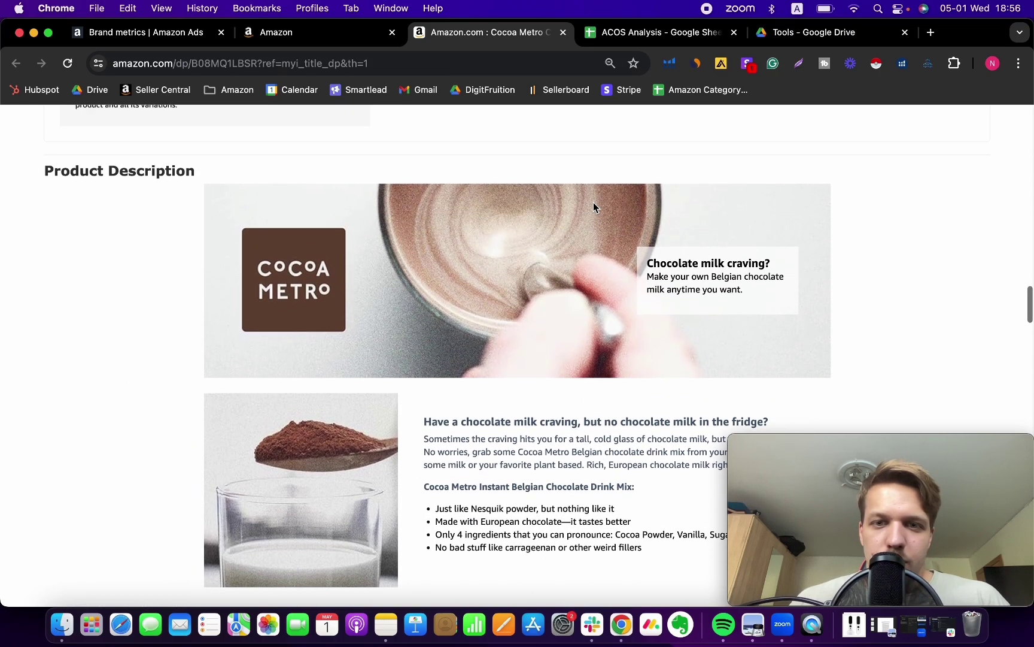
{"action": "scroll", "coordinate": [611, 333], "scroll_direction": "down", "scroll_amount": 1}
{"action": "scroll", "coordinate": [608, 308], "scroll_direction": "down", "scroll_amount": 1}
{"action": "scroll", "coordinate": [431, 357], "scroll_direction": "up", "scroll_amount": 2}
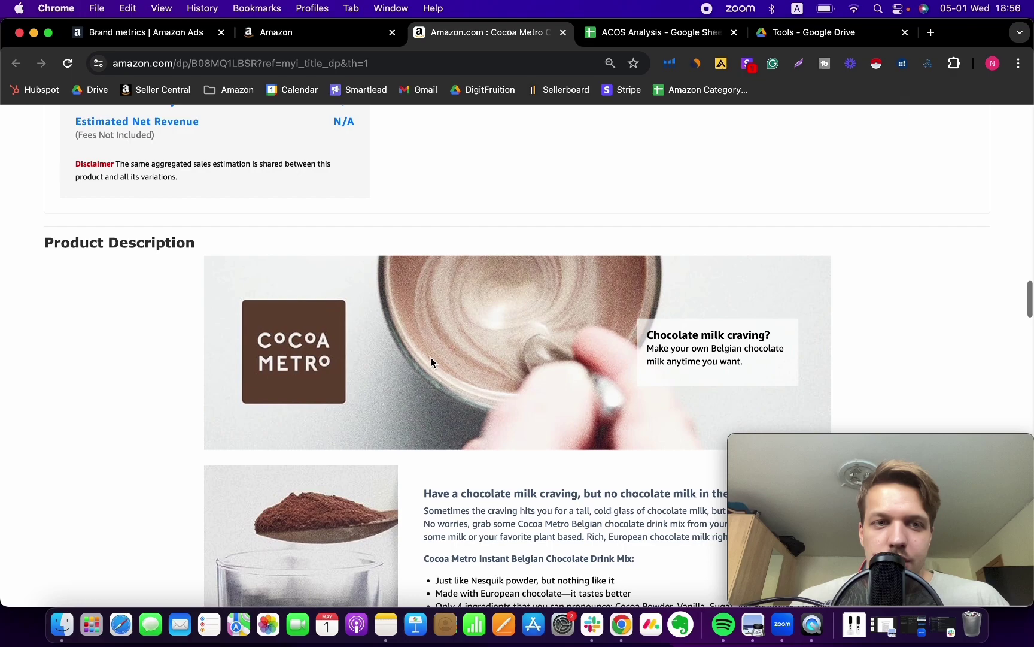
{"action": "scroll", "coordinate": [670, 376], "scroll_direction": "down", "scroll_amount": 3}
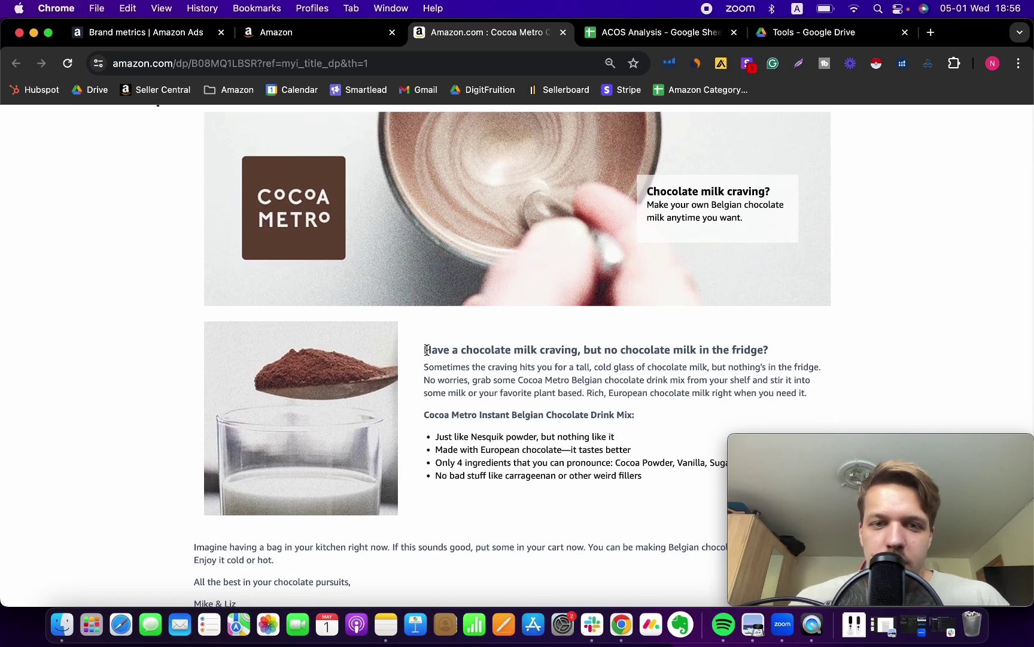
{"action": "scroll", "coordinate": [523, 334], "scroll_direction": "up", "scroll_amount": 1}
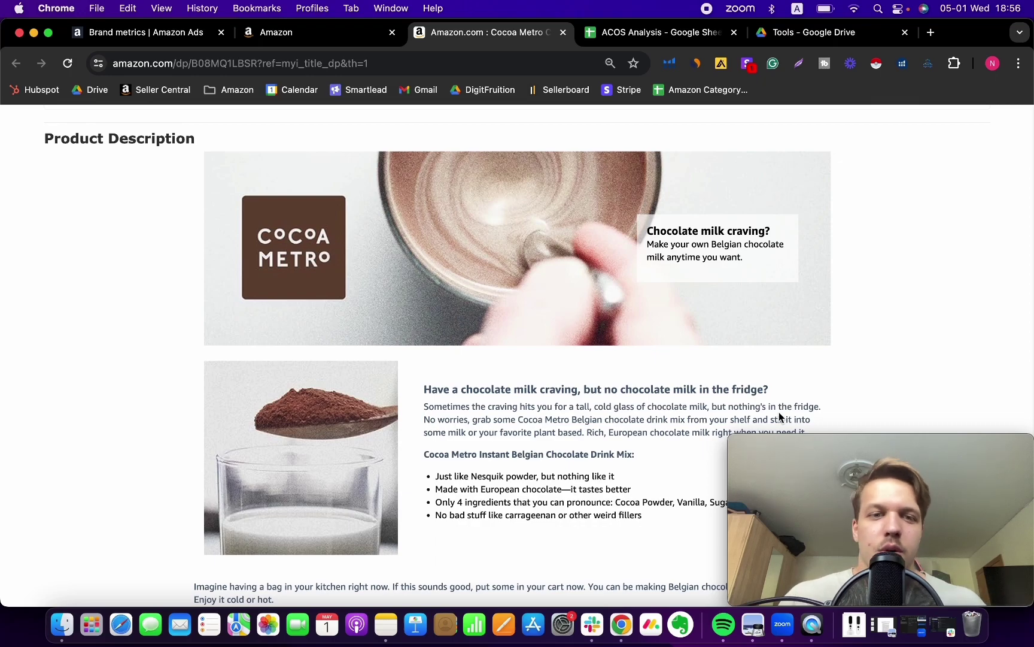
{"action": "scroll", "coordinate": [719, 397], "scroll_direction": "down", "scroll_amount": 1}
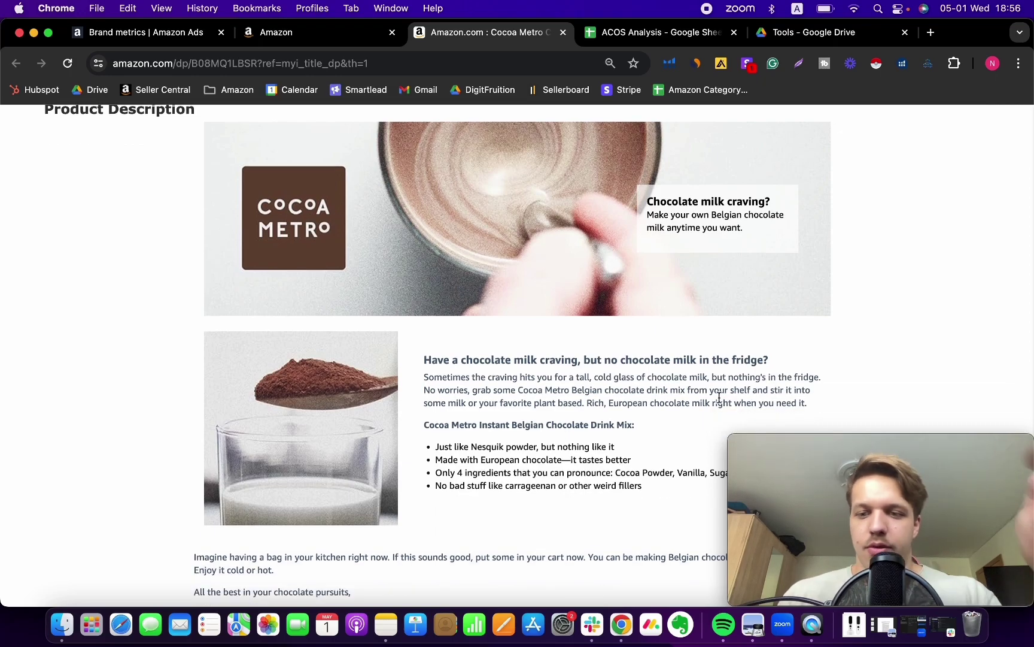
{"action": "scroll", "coordinate": [671, 404], "scroll_direction": "down", "scroll_amount": 5}
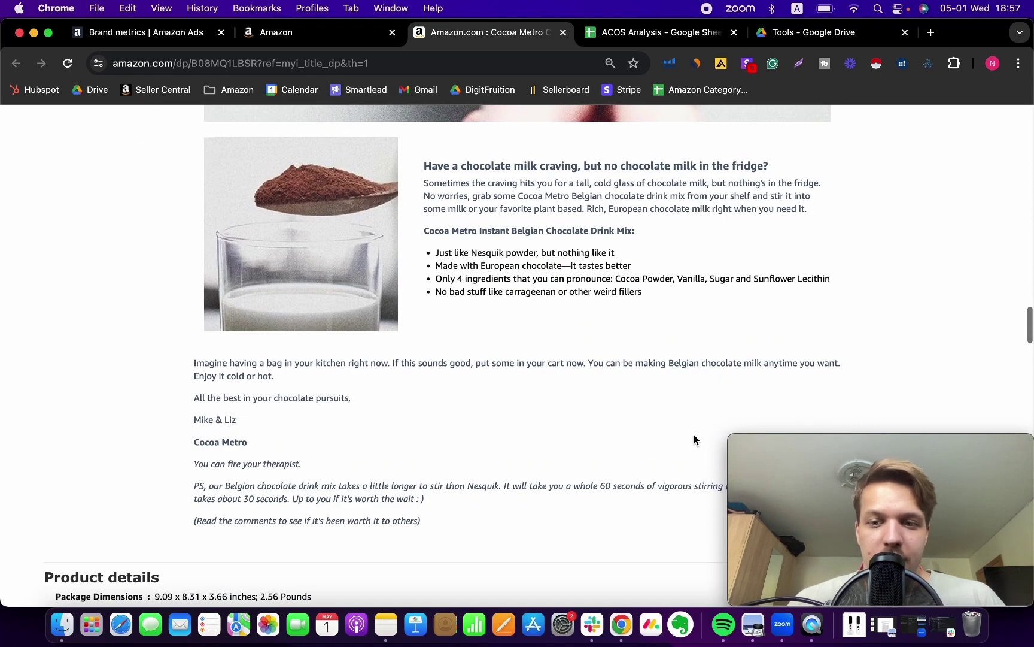
{"action": "scroll", "coordinate": [695, 434], "scroll_direction": "down", "scroll_amount": 1}
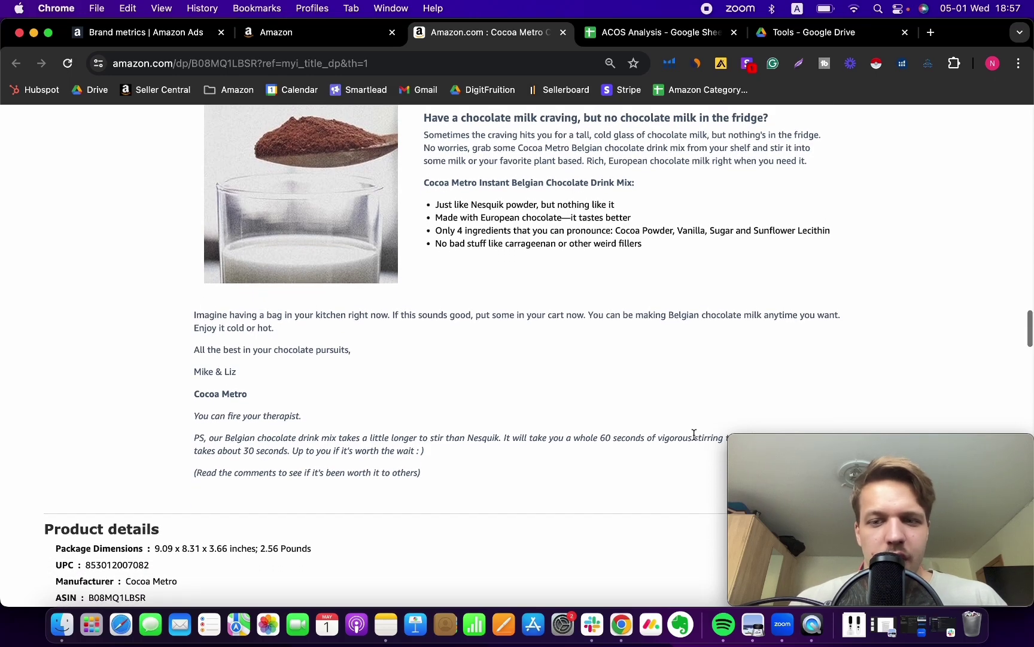
{"action": "scroll", "coordinate": [694, 434], "scroll_direction": "up", "scroll_amount": 3}
{"action": "scroll", "coordinate": [509, 345], "scroll_direction": "up", "scroll_amount": 7}
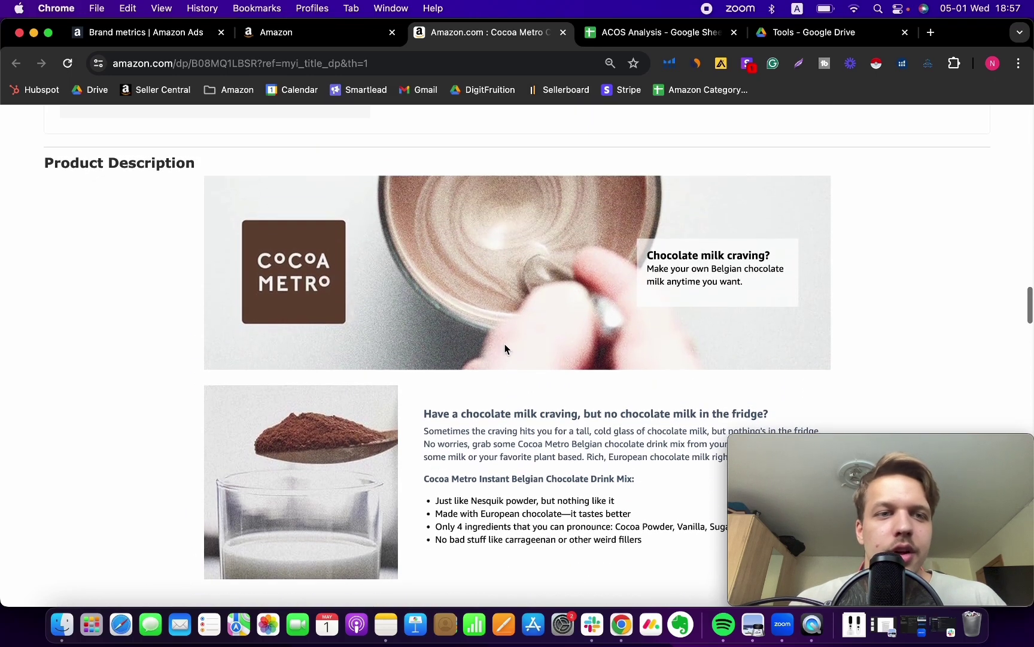
{"action": "scroll", "coordinate": [573, 324], "scroll_direction": "down", "scroll_amount": 6}
{"action": "scroll", "coordinate": [573, 324], "scroll_direction": "down", "scroll_amount": 8}
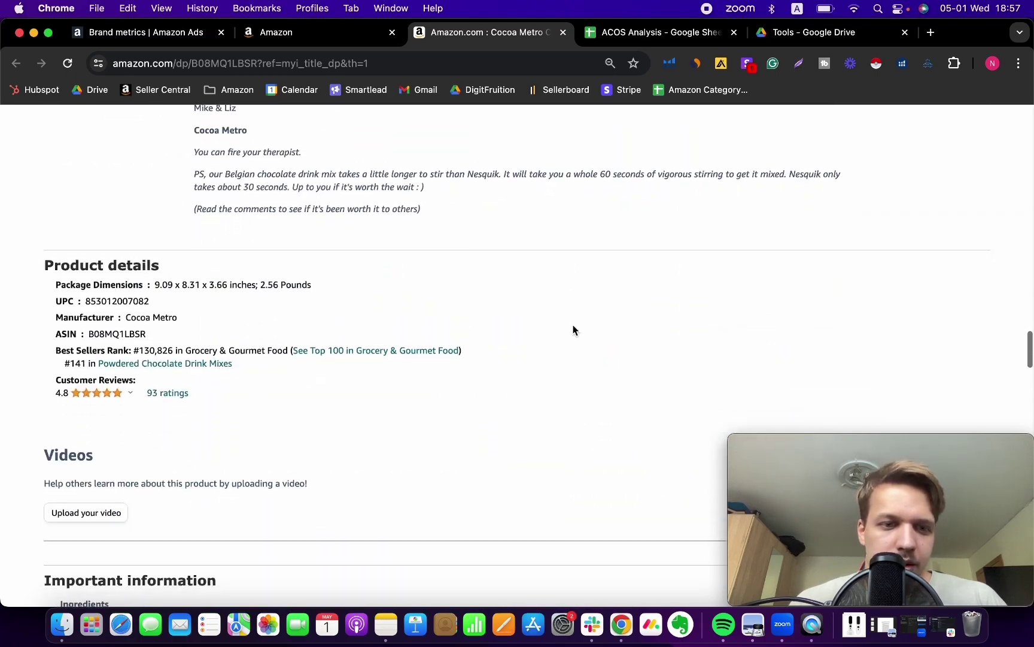
{"action": "scroll", "coordinate": [380, 308], "scroll_direction": "up", "scroll_amount": 12}
{"action": "scroll", "coordinate": [381, 307], "scroll_direction": "up", "scroll_amount": 1}
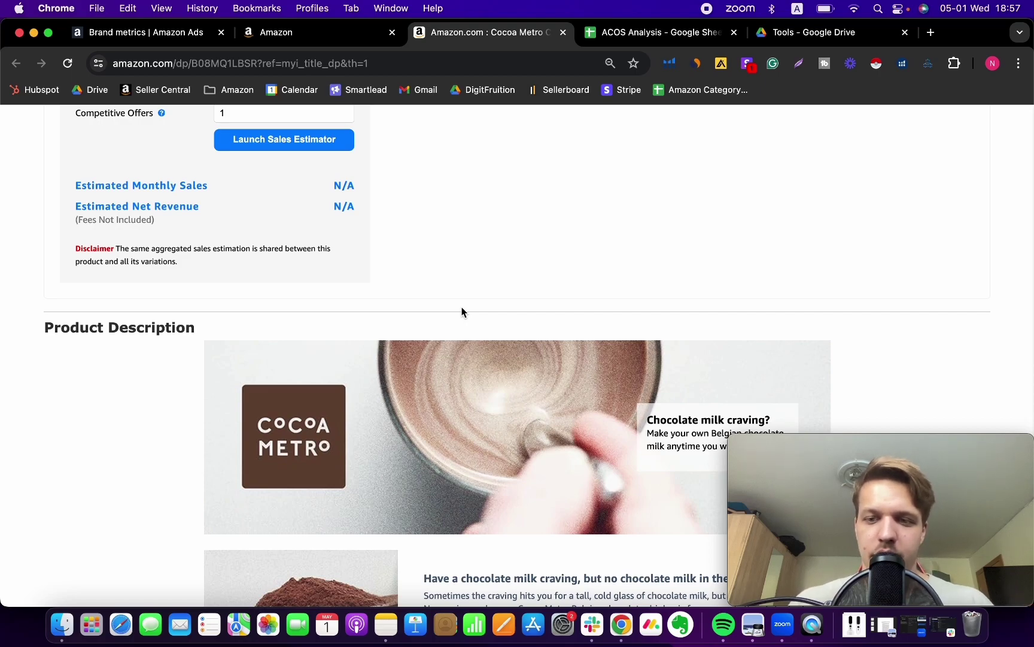
{"action": "scroll", "coordinate": [461, 312], "scroll_direction": "up", "scroll_amount": 2}
{"action": "scroll", "coordinate": [692, 367], "scroll_direction": "down", "scroll_amount": 1}
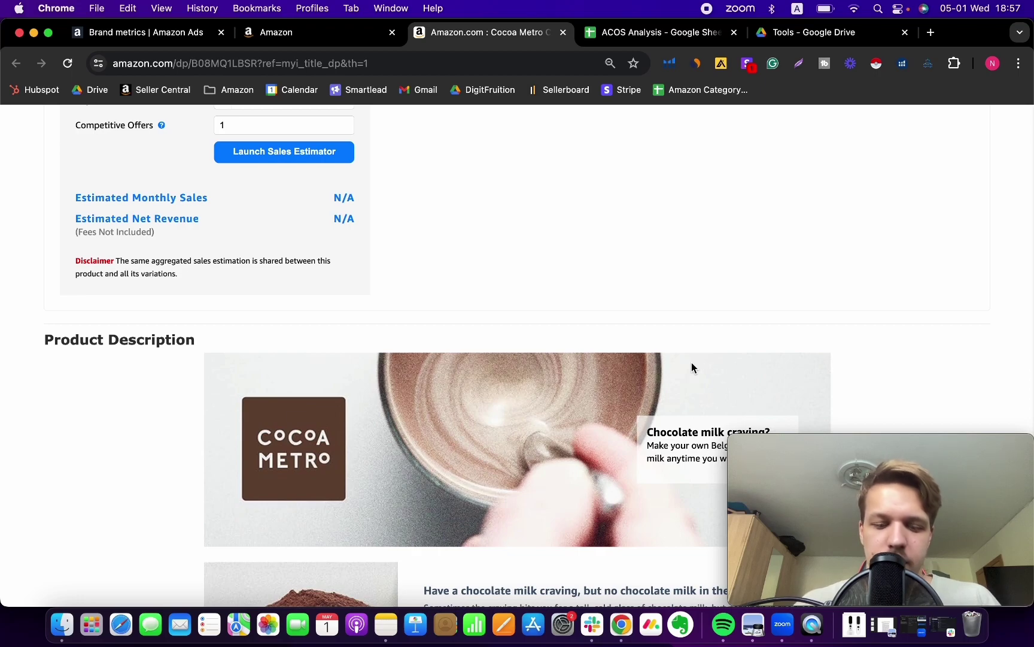
{"action": "scroll", "coordinate": [692, 367], "scroll_direction": "down", "scroll_amount": 2}
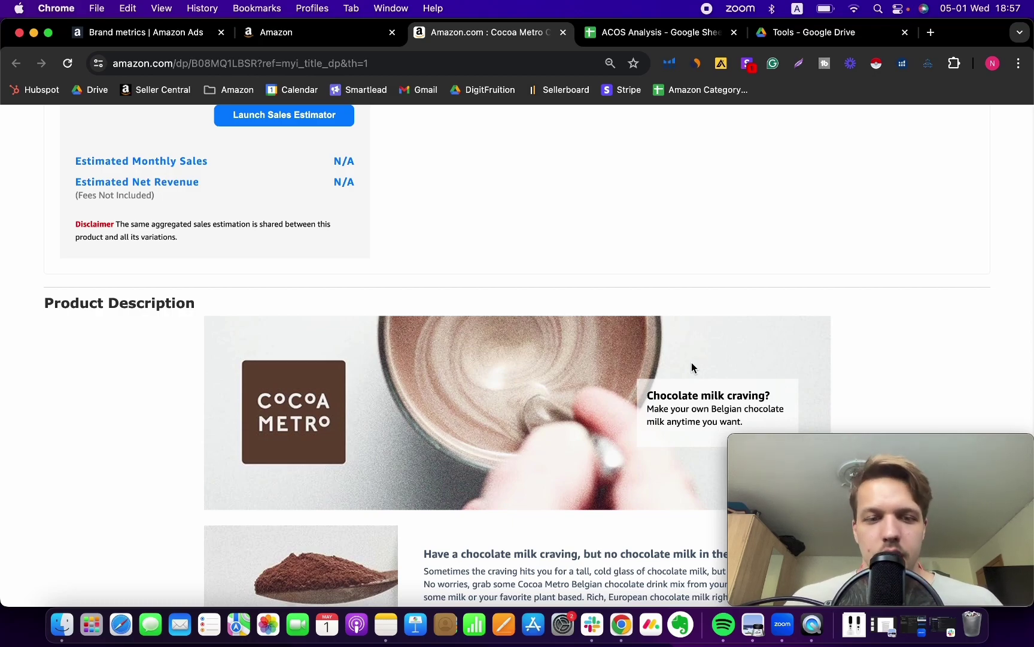
{"action": "scroll", "coordinate": [599, 335], "scroll_direction": "down", "scroll_amount": 3}
{"action": "scroll", "coordinate": [538, 299], "scroll_direction": "up", "scroll_amount": 2}
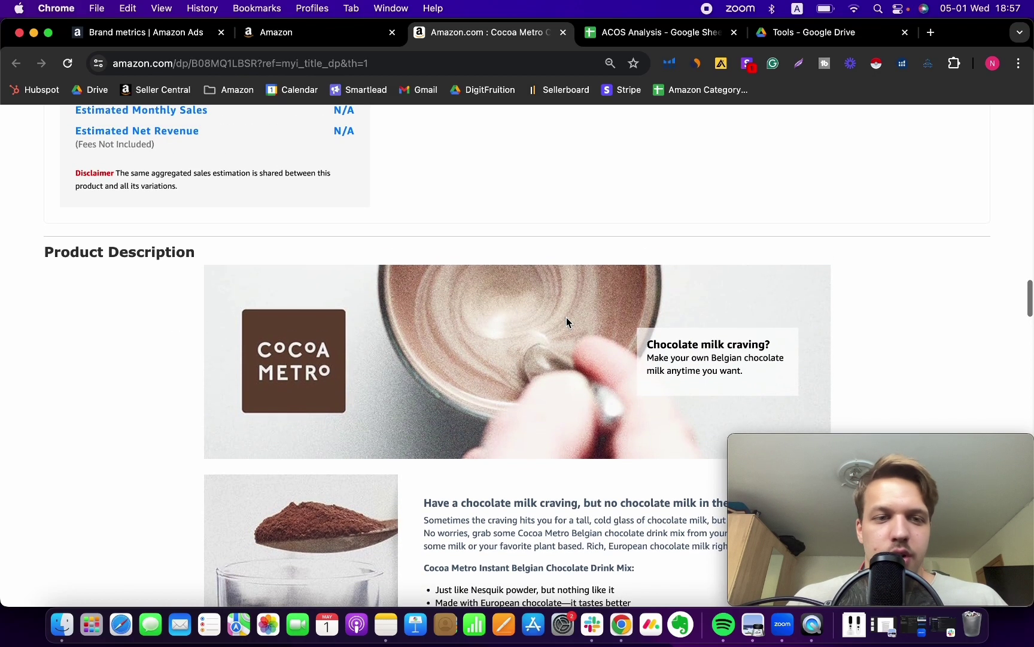
{"action": "scroll", "coordinate": [619, 382], "scroll_direction": "down", "scroll_amount": 3}
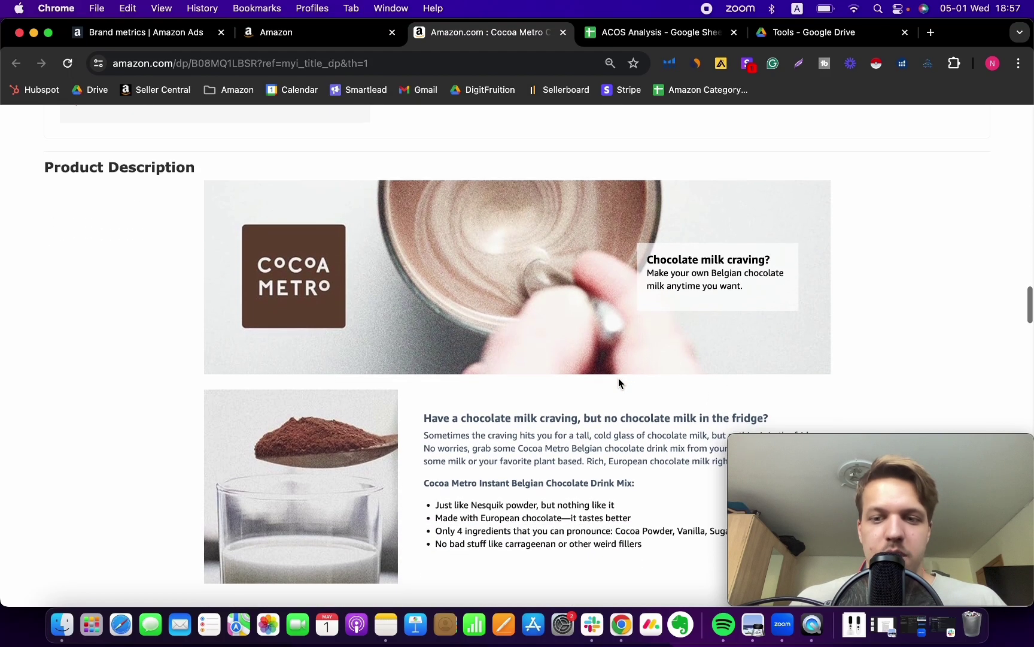
{"action": "scroll", "coordinate": [618, 382], "scroll_direction": "down", "scroll_amount": 10}
{"action": "scroll", "coordinate": [672, 392], "scroll_direction": "up", "scroll_amount": 9}
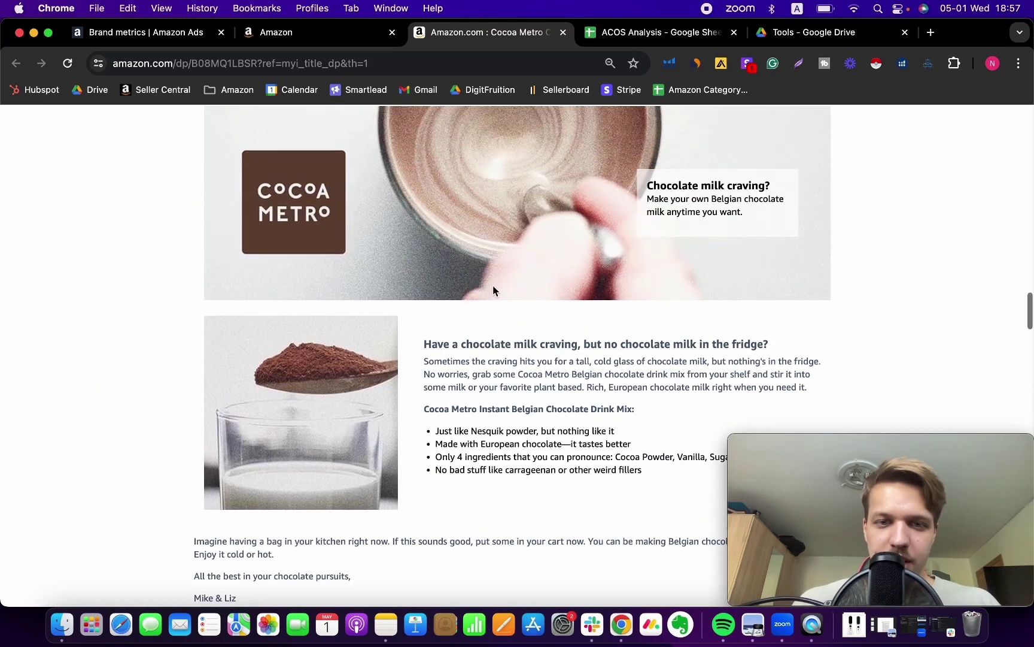
Finish reviewing the product page and switch back to the Brand metrics tab showing 17.39% conversion
{"action": "scroll", "coordinate": [493, 286], "scroll_direction": "down", "scroll_amount": 15}
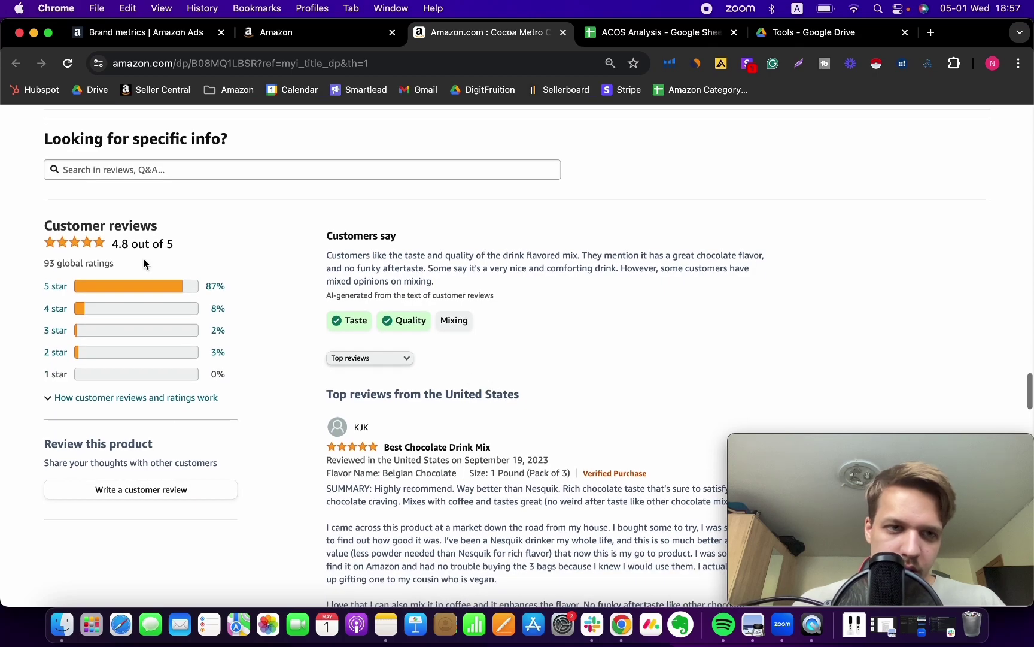
{"action": "scroll", "coordinate": [579, 277], "scroll_direction": "up", "scroll_amount": 20}
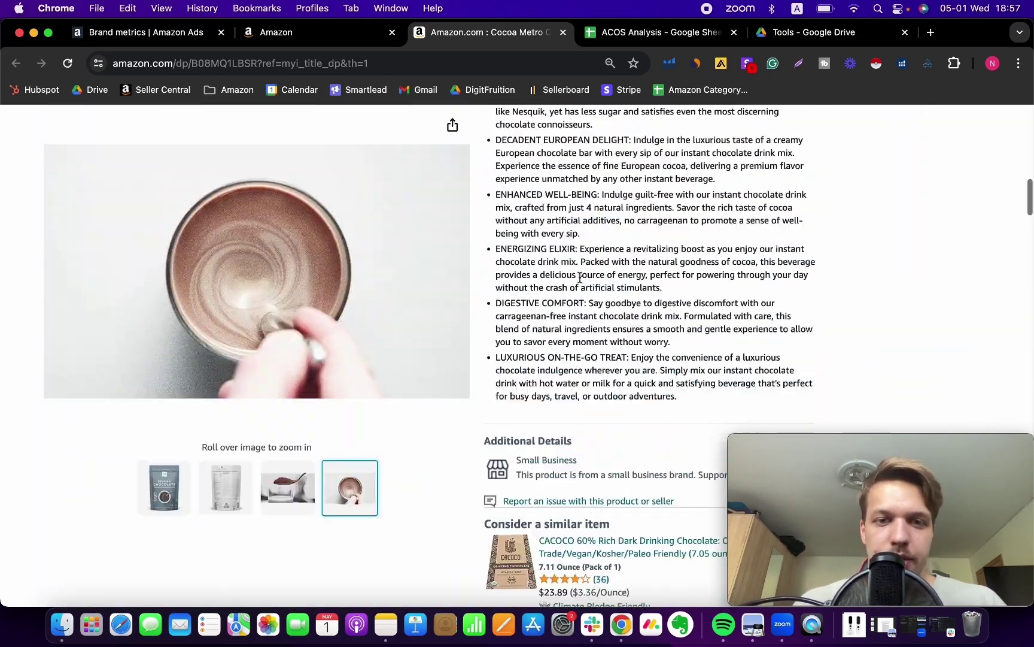
{"action": "scroll", "coordinate": [580, 276], "scroll_direction": "up", "scroll_amount": 8}
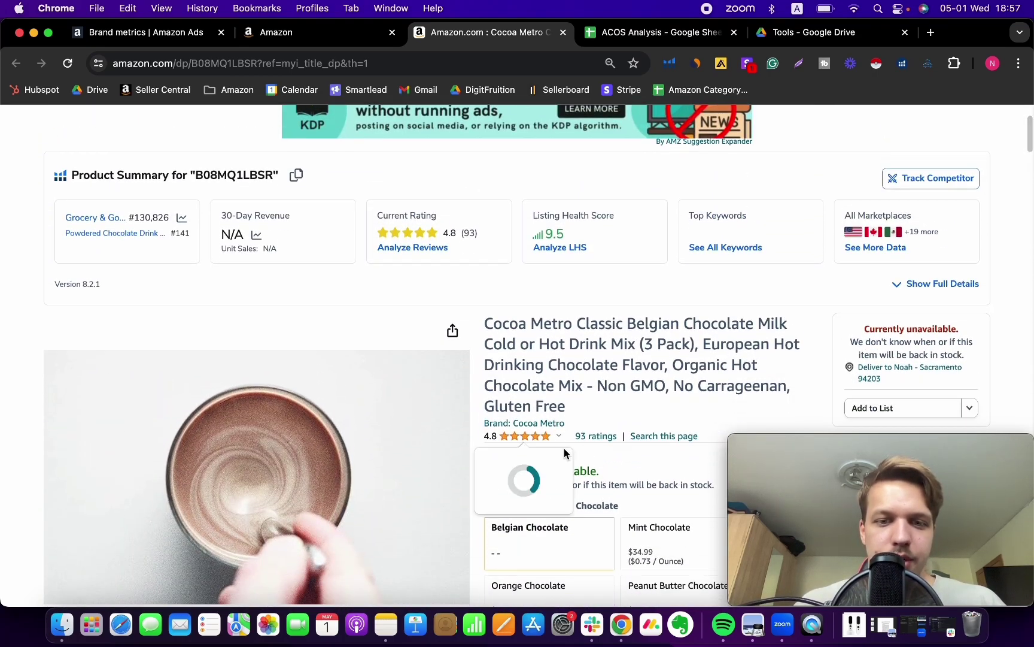
{"action": "scroll", "coordinate": [565, 453], "scroll_direction": "down", "scroll_amount": 1}
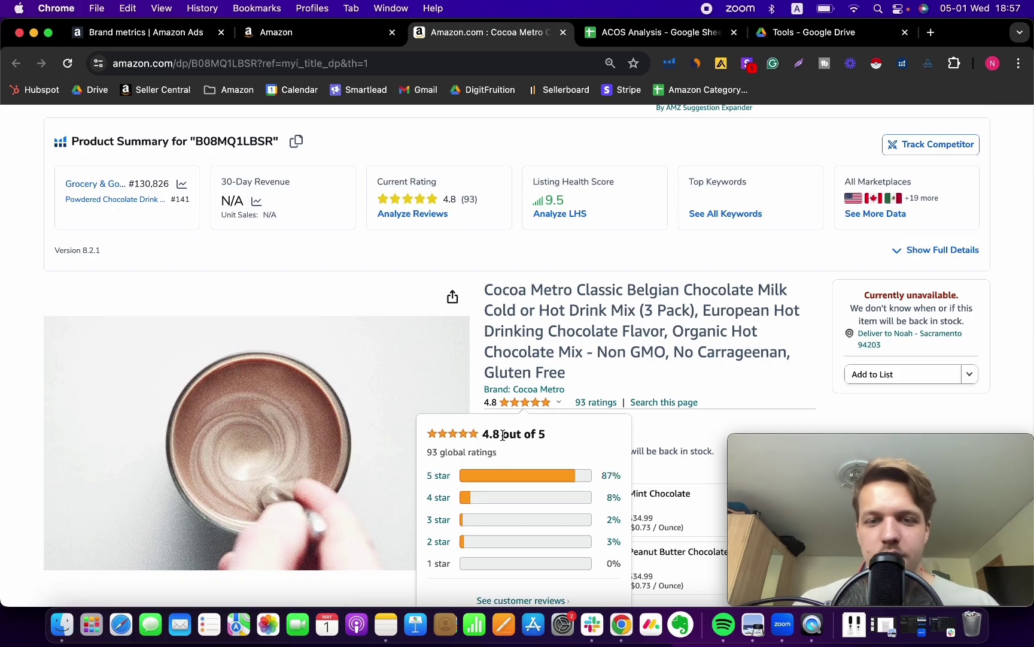
{"action": "scroll", "coordinate": [634, 367], "scroll_direction": "down", "scroll_amount": 1}
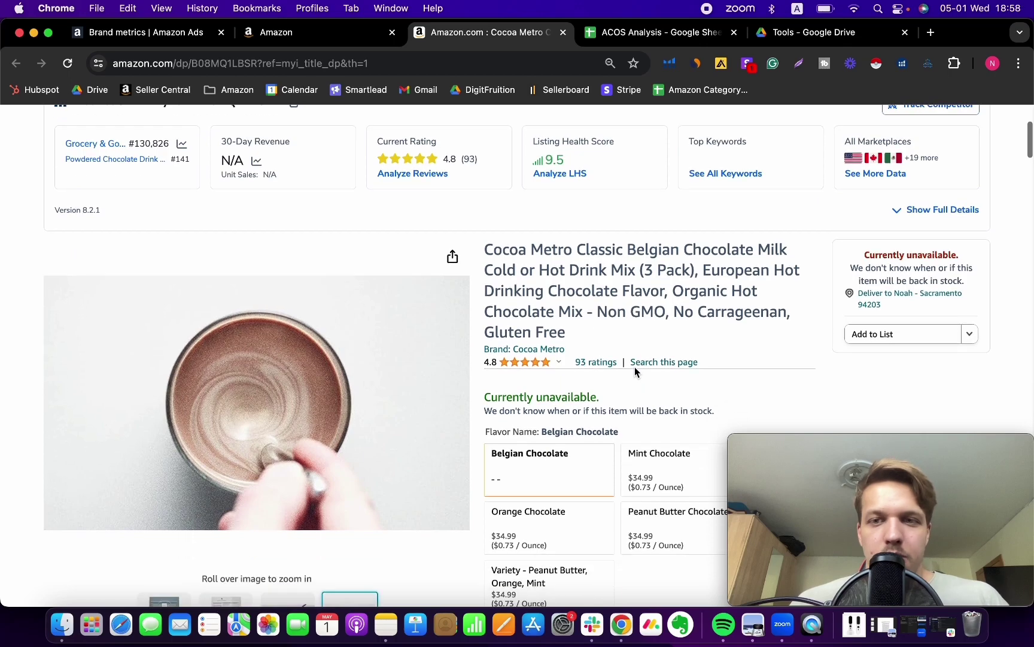
{"action": "scroll", "coordinate": [634, 371], "scroll_direction": "up", "scroll_amount": 1}
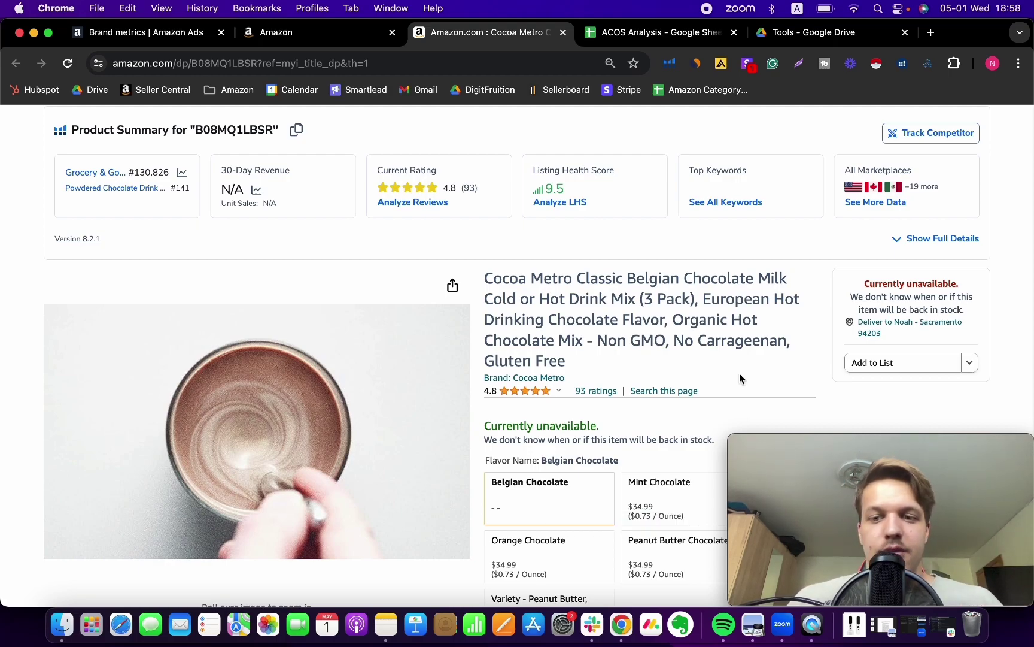
{"action": "scroll", "coordinate": [739, 362], "scroll_direction": "up", "scroll_amount": 1}
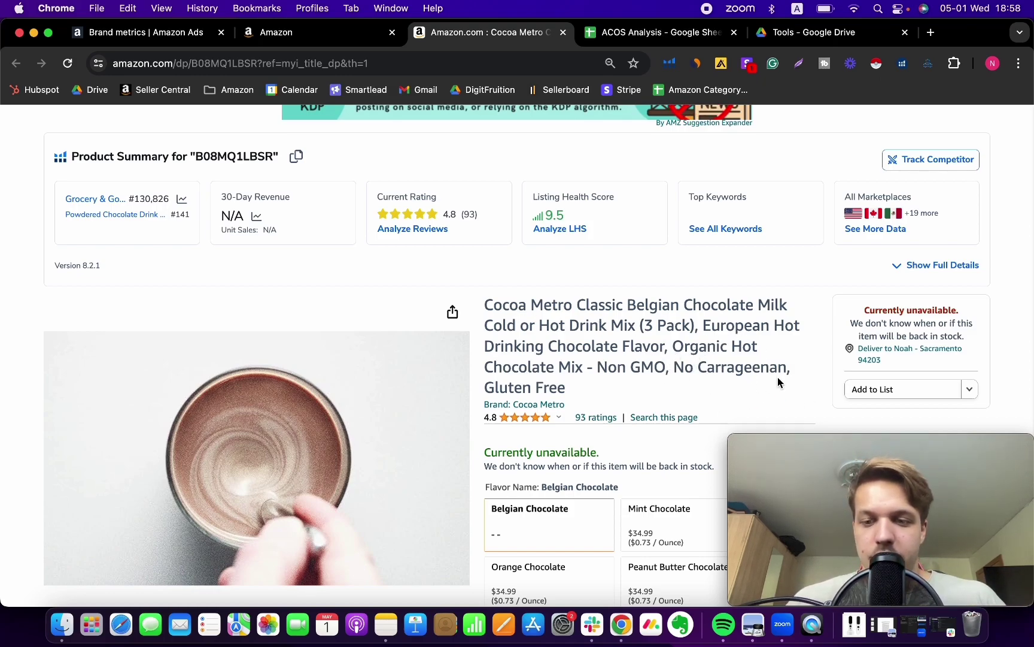
{"action": "key", "text": "super+1"}
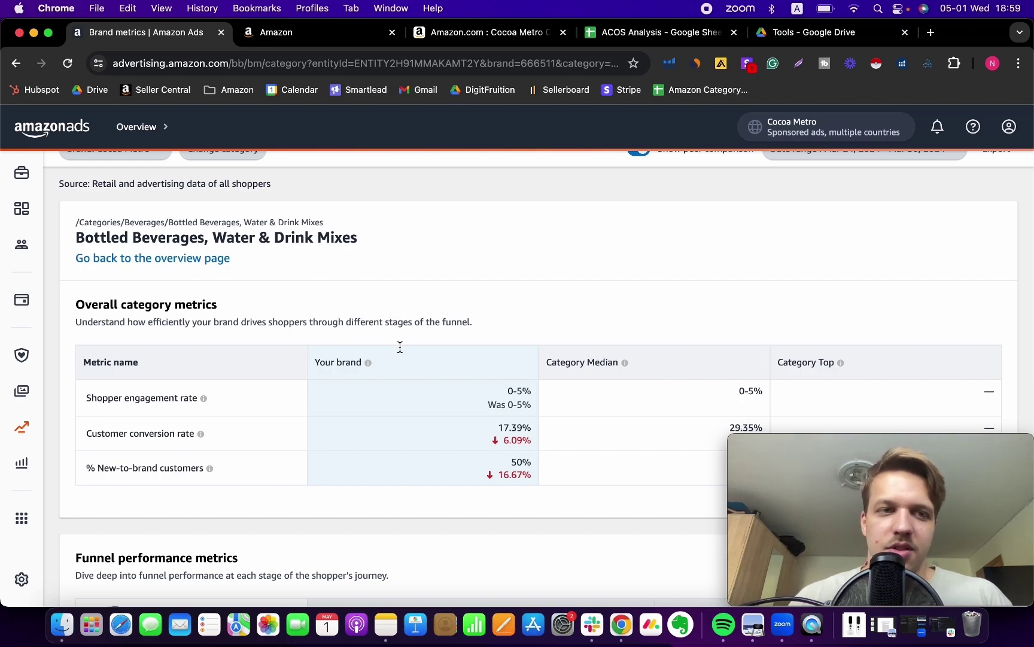
Open the sponsored ads overview and check the Apr 4 and Apr 5 chart points ($1.02 CPC, 31.93% ACOS)
{"action": "left_click", "coordinate": [21, 299]}
{"action": "scroll", "coordinate": [465, 304], "scroll_direction": "down", "scroll_amount": 1}
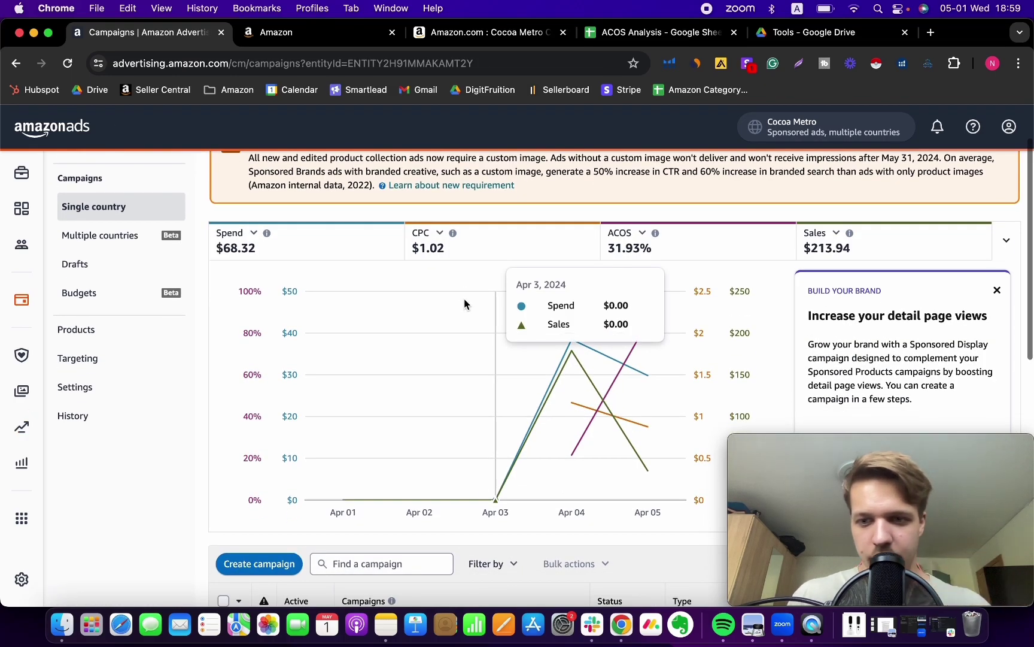
{"action": "scroll", "coordinate": [446, 237], "scroll_direction": "up", "scroll_amount": 1}
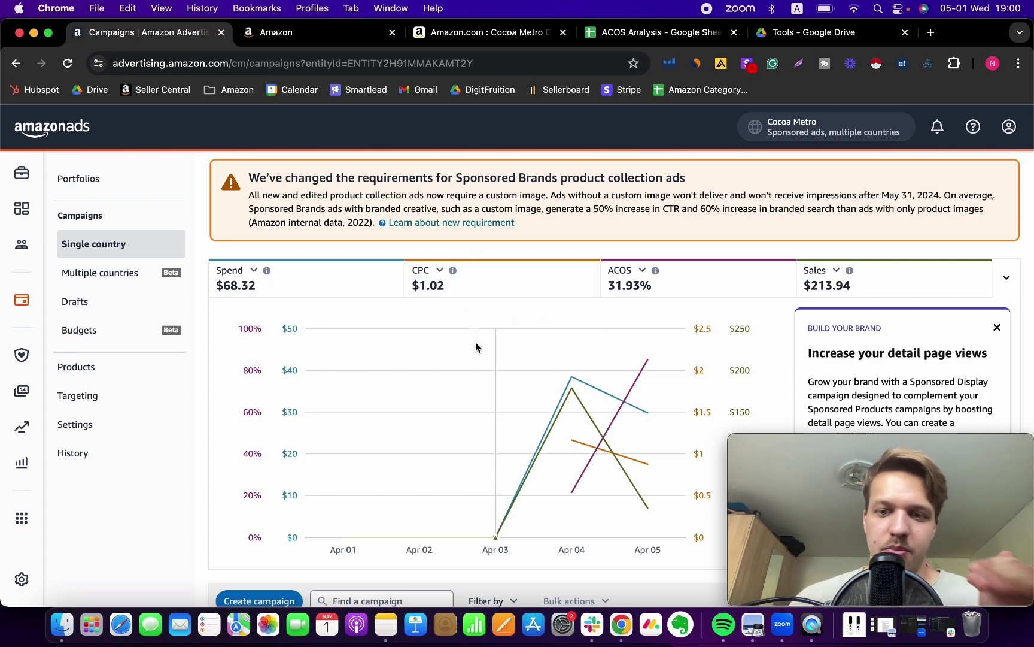
{"action": "scroll", "coordinate": [476, 344], "scroll_direction": "down", "scroll_amount": 1}
{"action": "mouse_move", "coordinate": [574, 359]}
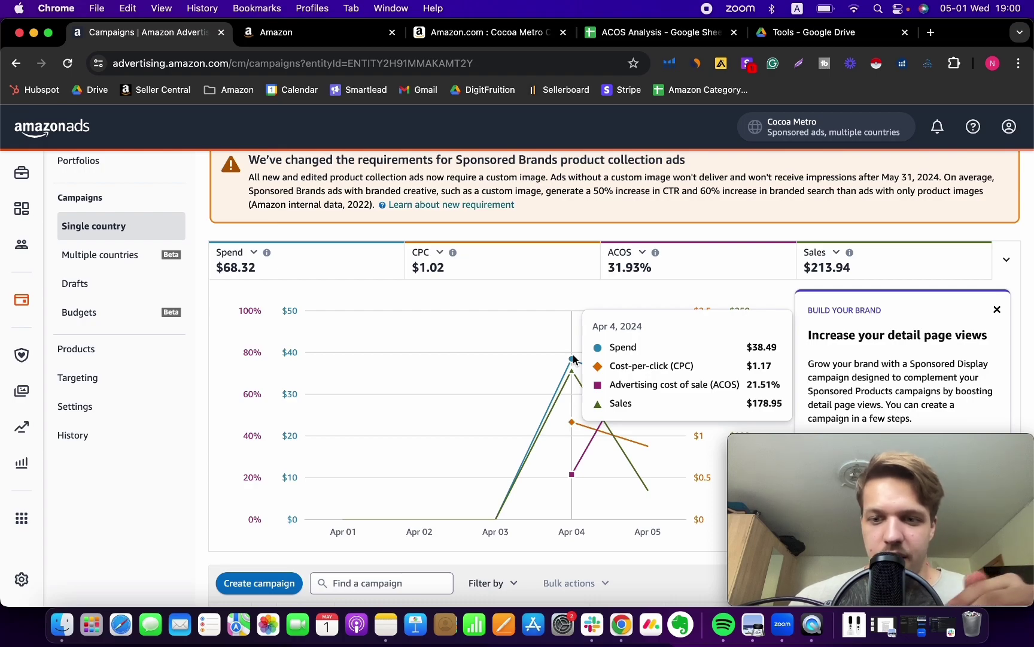
{"action": "mouse_move", "coordinate": [634, 344]}
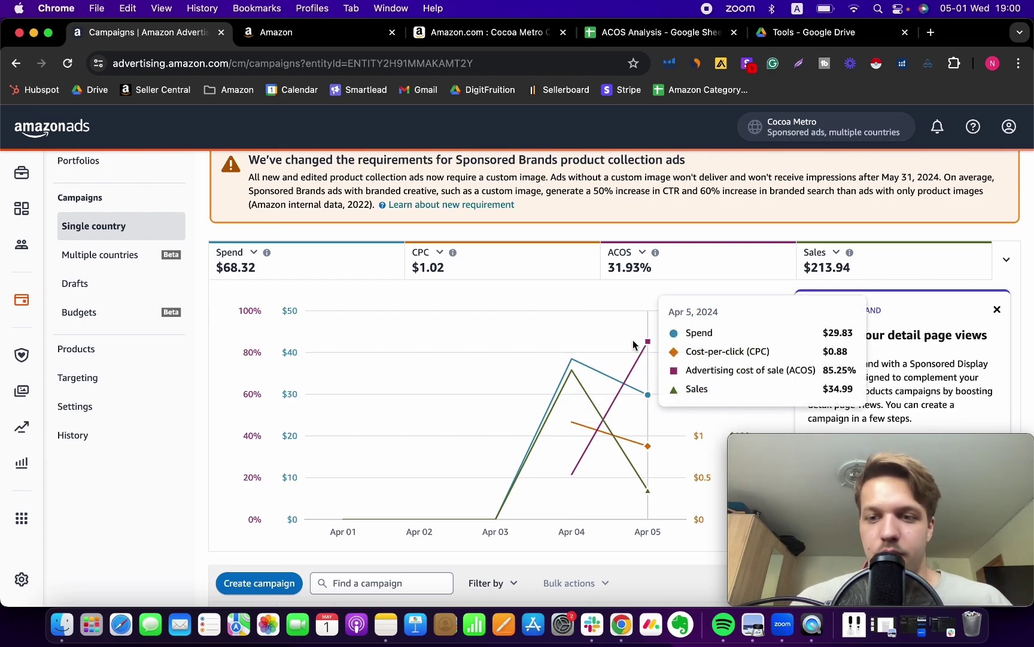
{"action": "scroll", "coordinate": [633, 342], "scroll_direction": "down", "scroll_amount": 2}
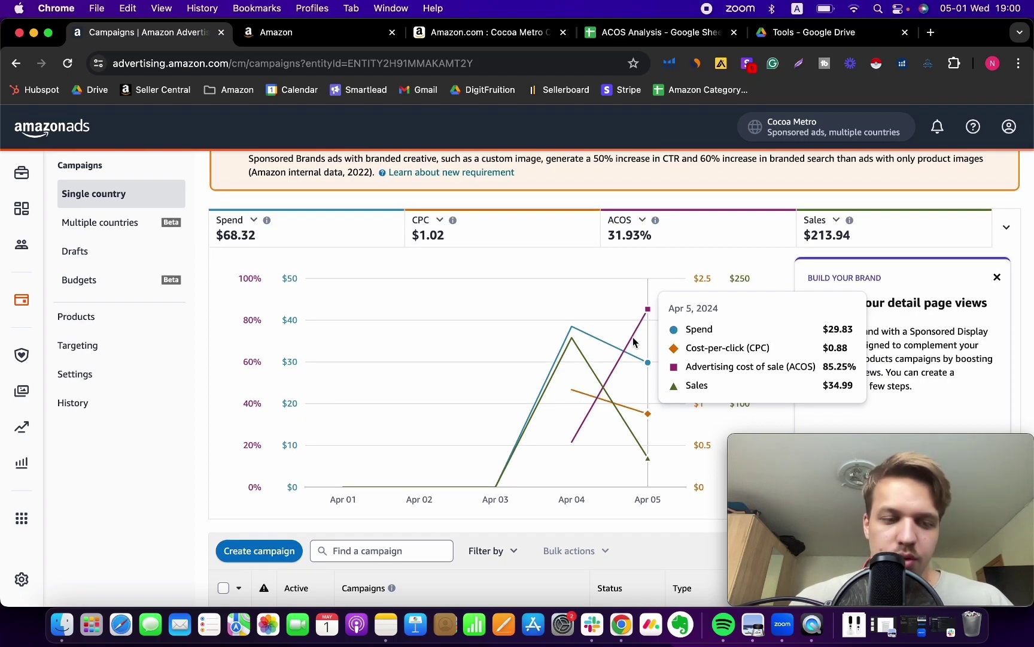
{"action": "scroll", "coordinate": [517, 258], "scroll_direction": "down", "scroll_amount": 4}
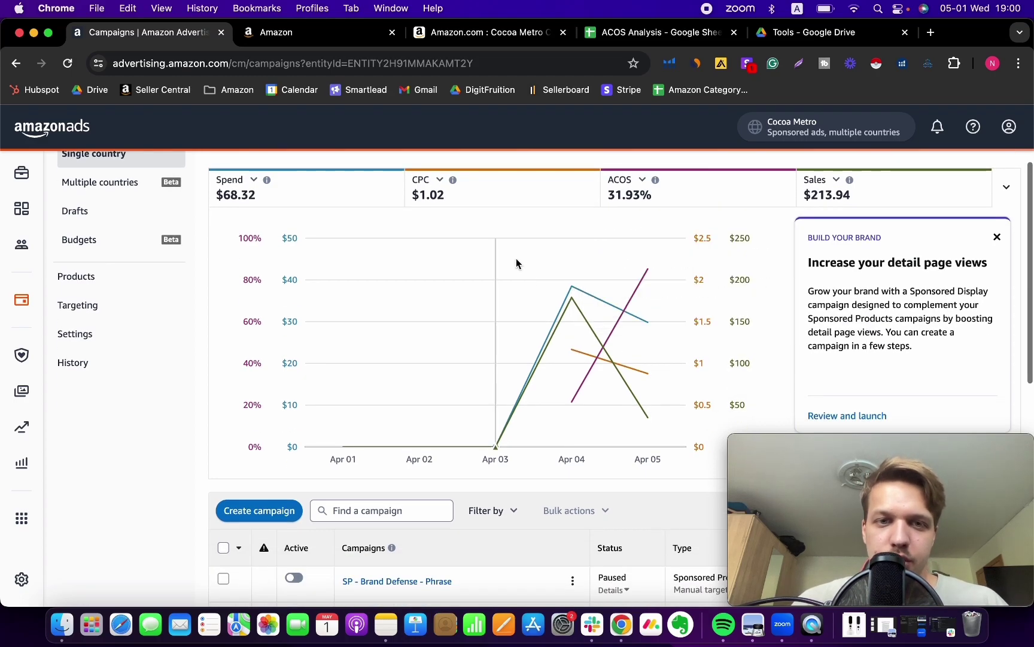
{"action": "scroll", "coordinate": [606, 311], "scroll_direction": "down", "scroll_amount": 2}
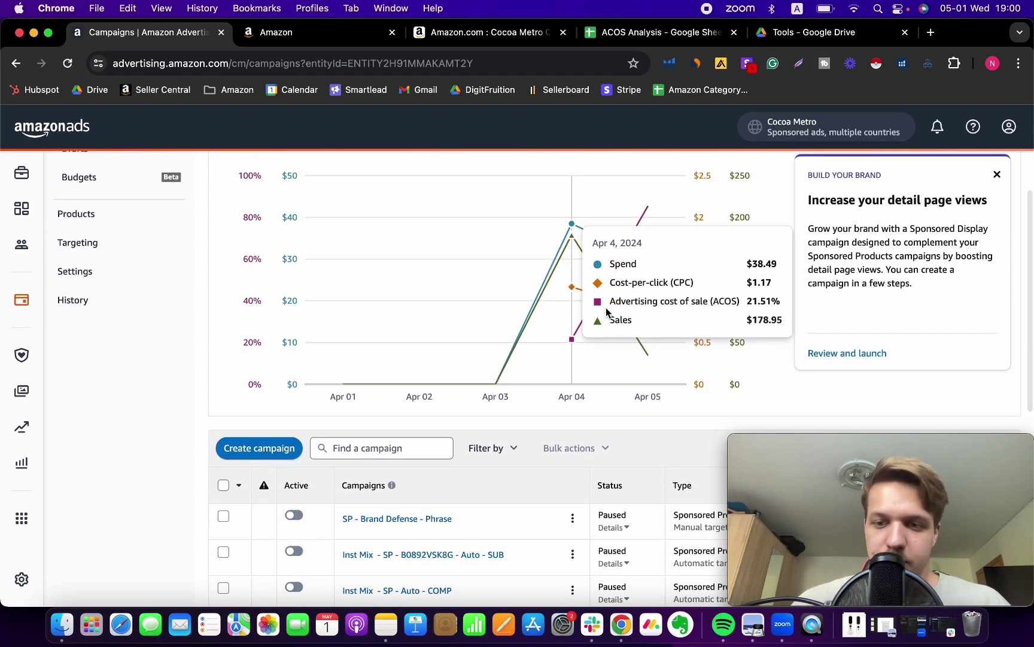
Switch to the ACOS Analysis spreadsheet showing 64.28% current ACOS, 5.62% CVR and $0.57 CPC needed
{"action": "key", "text": "super+4"}
{"action": "scroll", "coordinate": [616, 385], "scroll_direction": "down", "scroll_amount": 2}
{"action": "scroll", "coordinate": [616, 386], "scroll_direction": "up", "scroll_amount": 2}
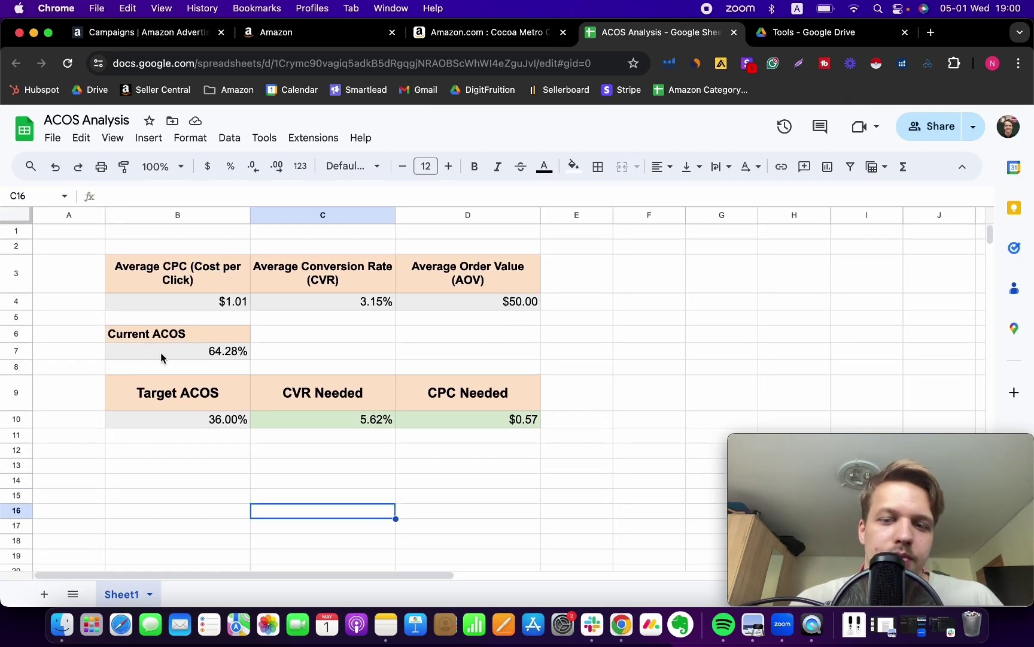
Inspect the Average CPC and Average Conversion Rate cells, ending on B4 at $1.01
{"action": "left_click", "coordinate": [206, 309]}
{"action": "left_click", "coordinate": [149, 279]}
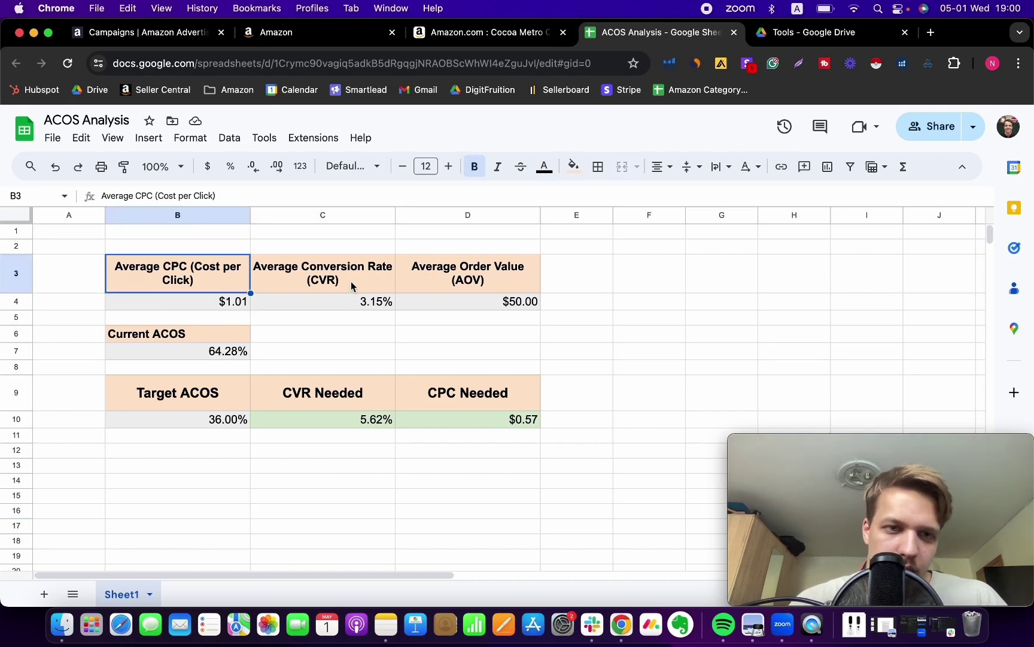
{"action": "left_click", "coordinate": [352, 253]}
{"action": "left_click", "coordinate": [311, 283]}
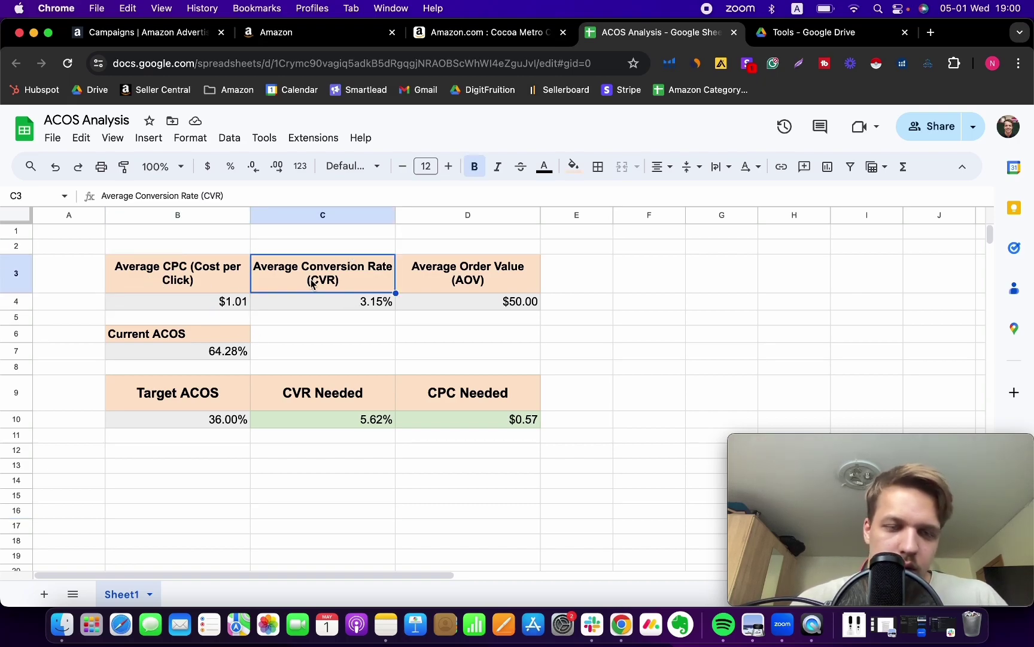
{"action": "left_click", "coordinate": [215, 291]}
{"action": "left_click", "coordinate": [210, 304]}
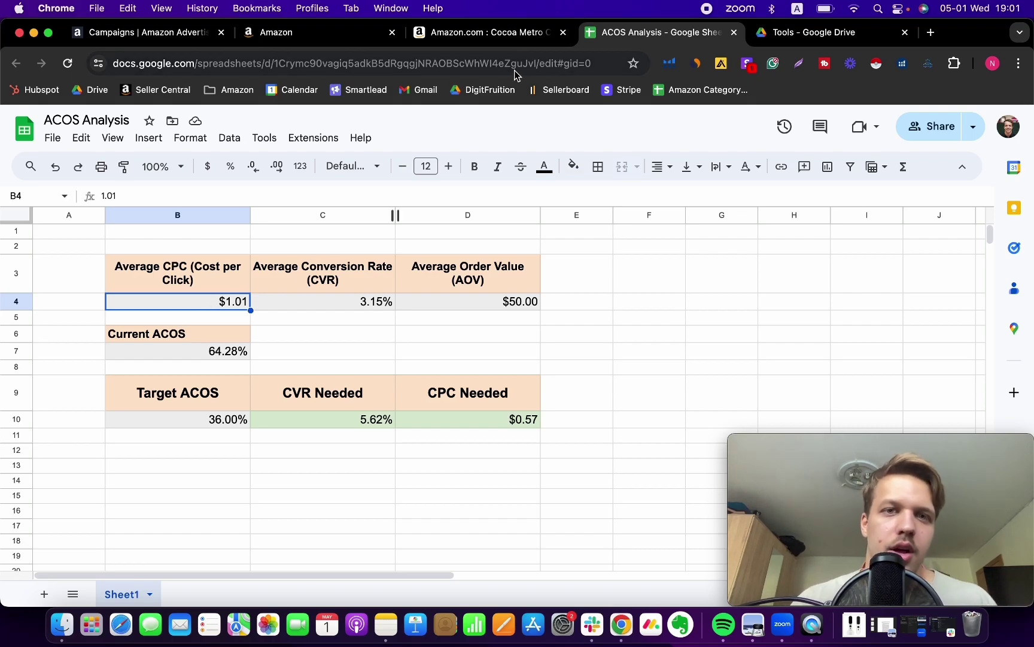
Move the ad campaigns tab beside the spreadsheet and change B4 to $1.02
{"action": "left_click", "coordinate": [347, 36]}
{"action": "left_click_drag", "start_coordinate": [144, 32], "coordinate": [594, 37]}
{"action": "left_click", "coordinate": [636, 43]}
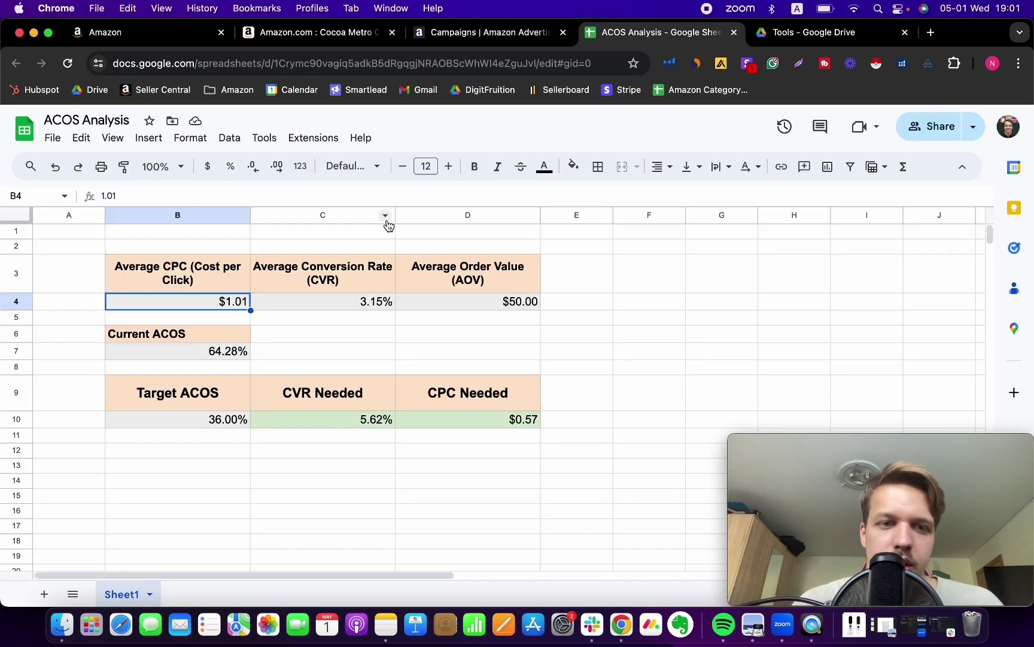
{"action": "type", "text": "1.02"}
{"action": "key", "text": "Return"}
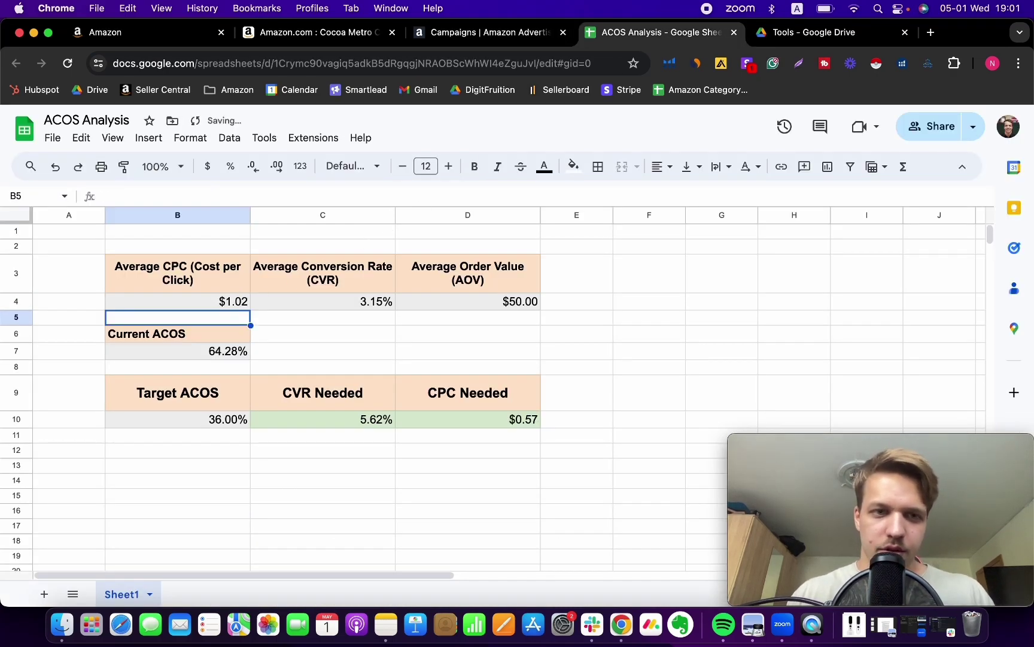
{"action": "left_click", "coordinate": [221, 302]}
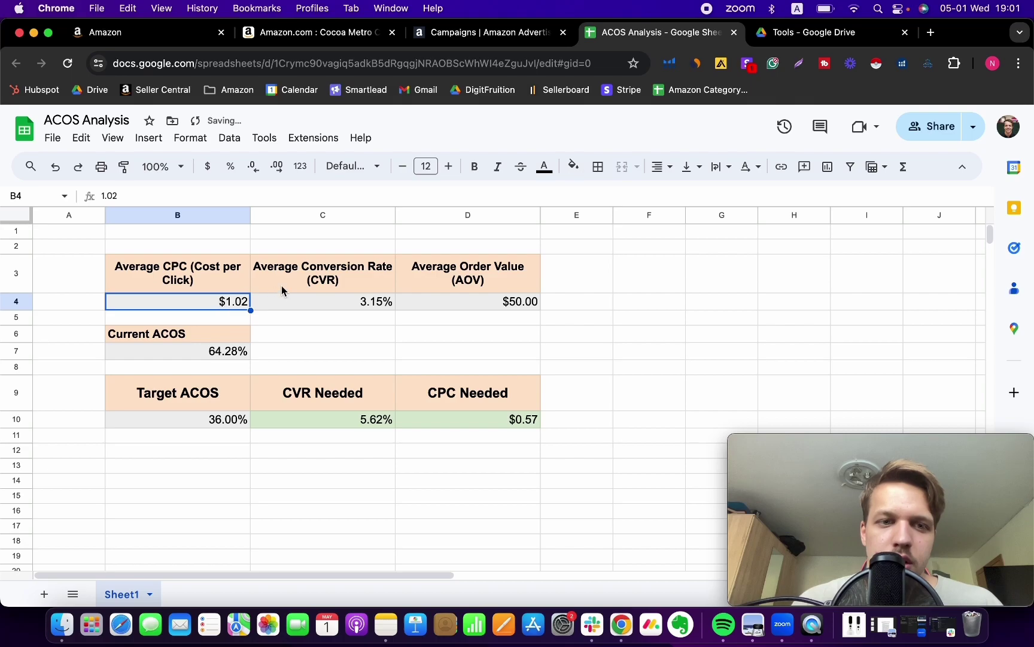
{"action": "left_click", "coordinate": [346, 297]}
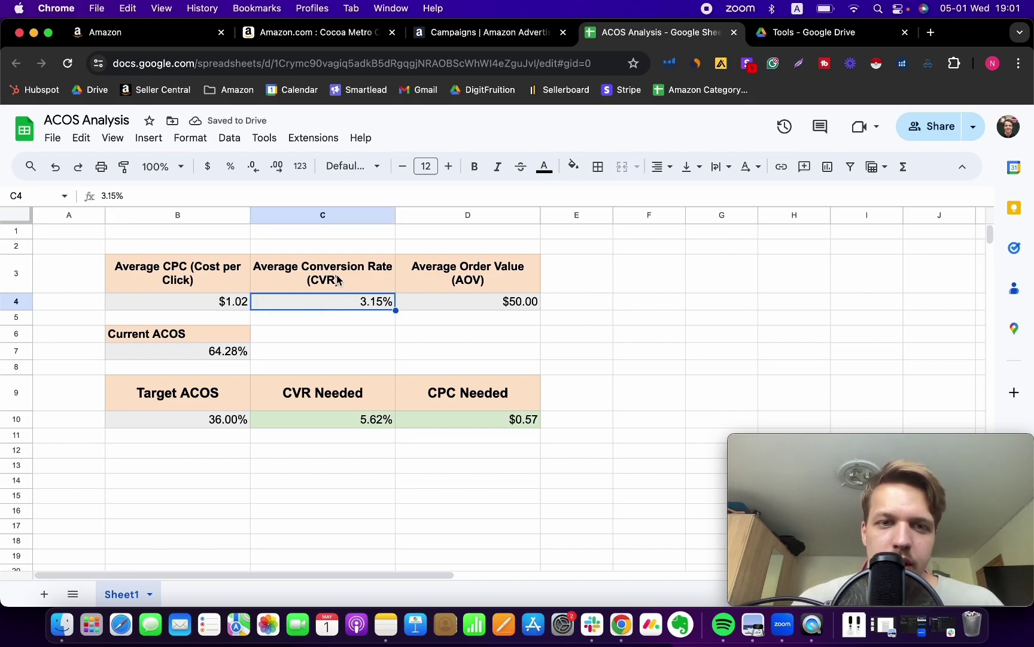
Return to the Amazon Ads campaigns page and open Campaign manager
{"action": "left_click", "coordinate": [479, 32]}
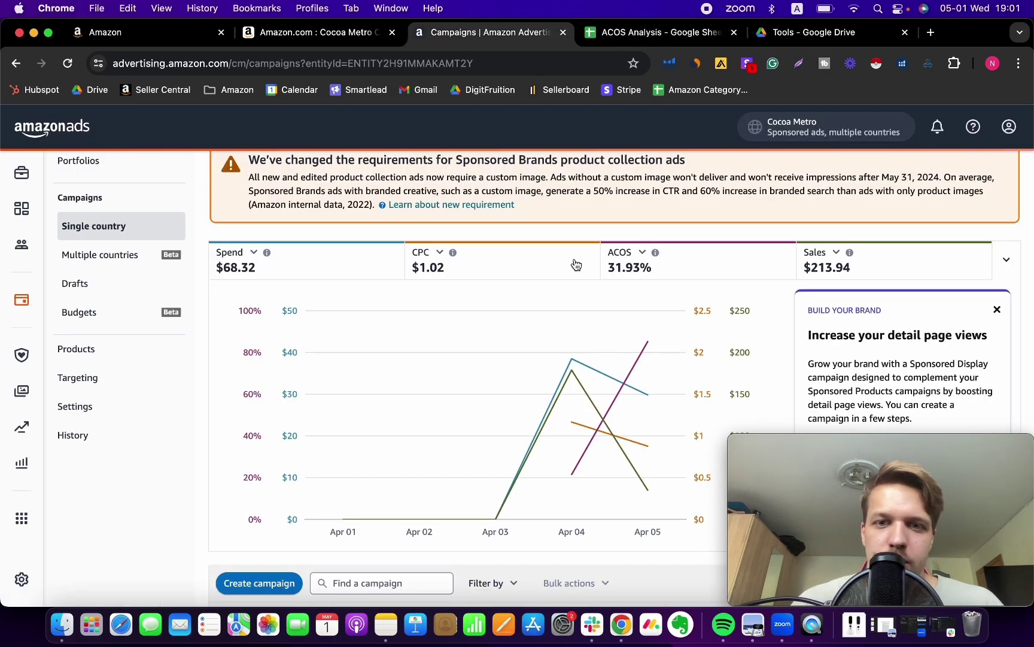
{"action": "scroll", "coordinate": [837, 332], "scroll_direction": "down", "scroll_amount": 1}
{"action": "scroll", "coordinate": [838, 331], "scroll_direction": "down", "scroll_amount": 5}
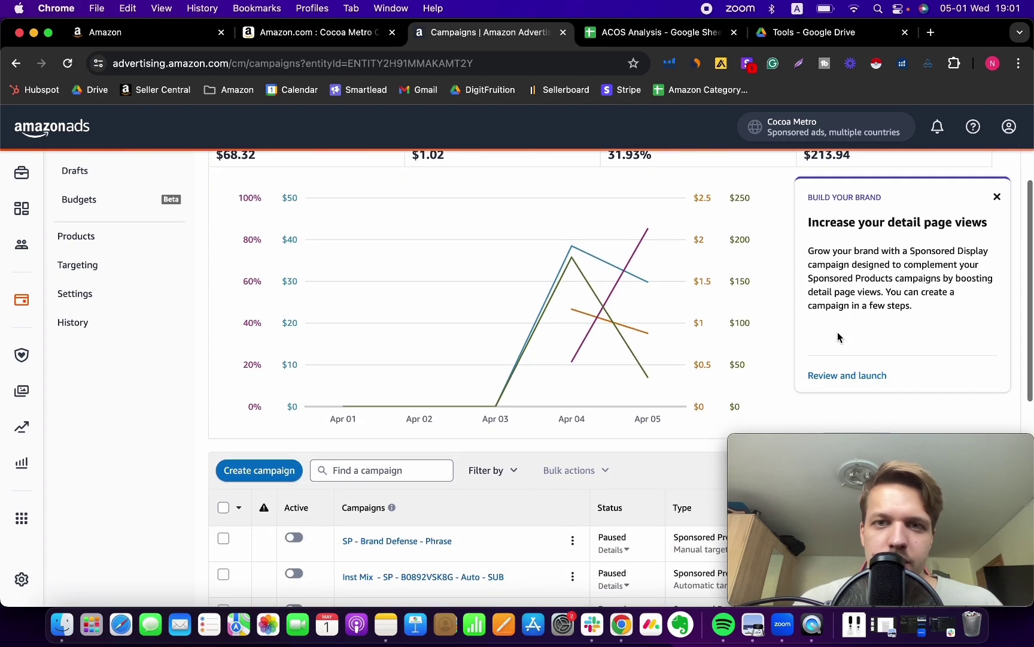
{"action": "left_click", "coordinate": [684, 425]}
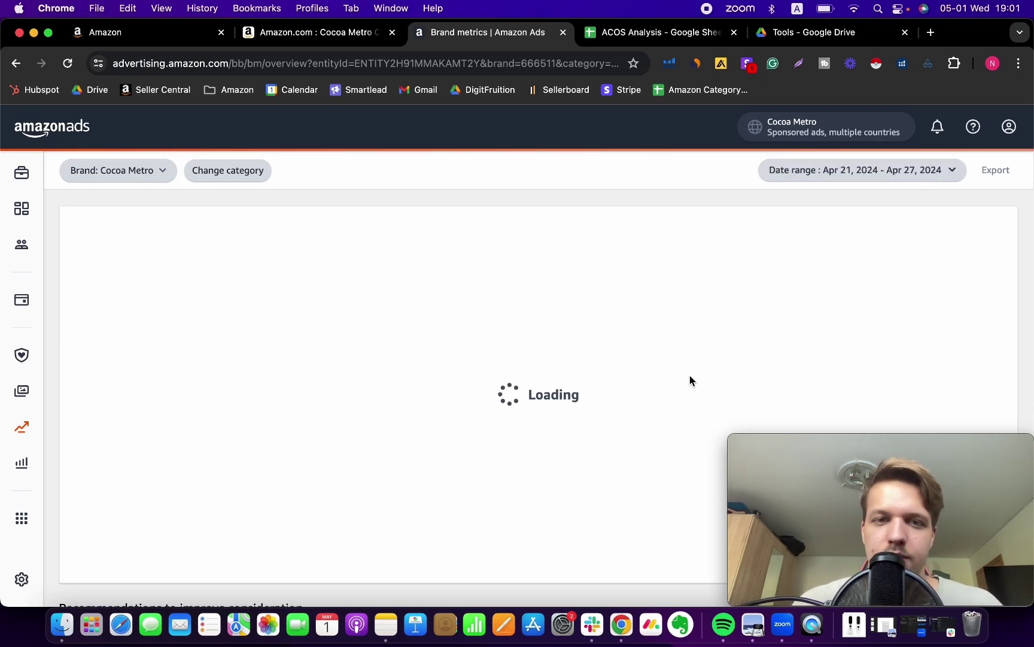
{"action": "mouse_move", "coordinate": [22, 299]}
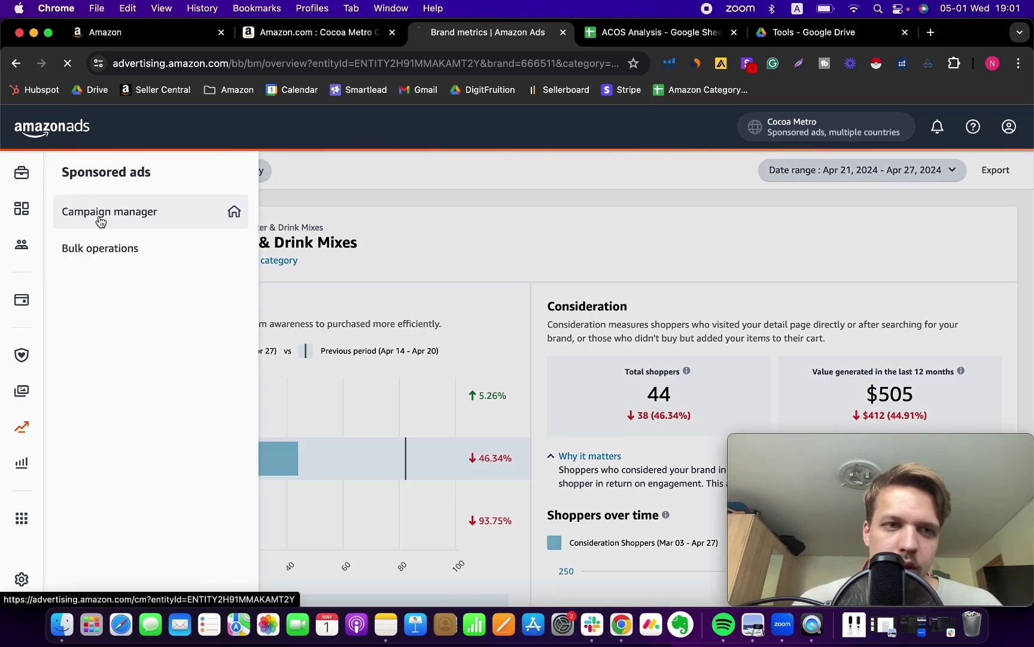
{"action": "left_click", "coordinate": [97, 222]}
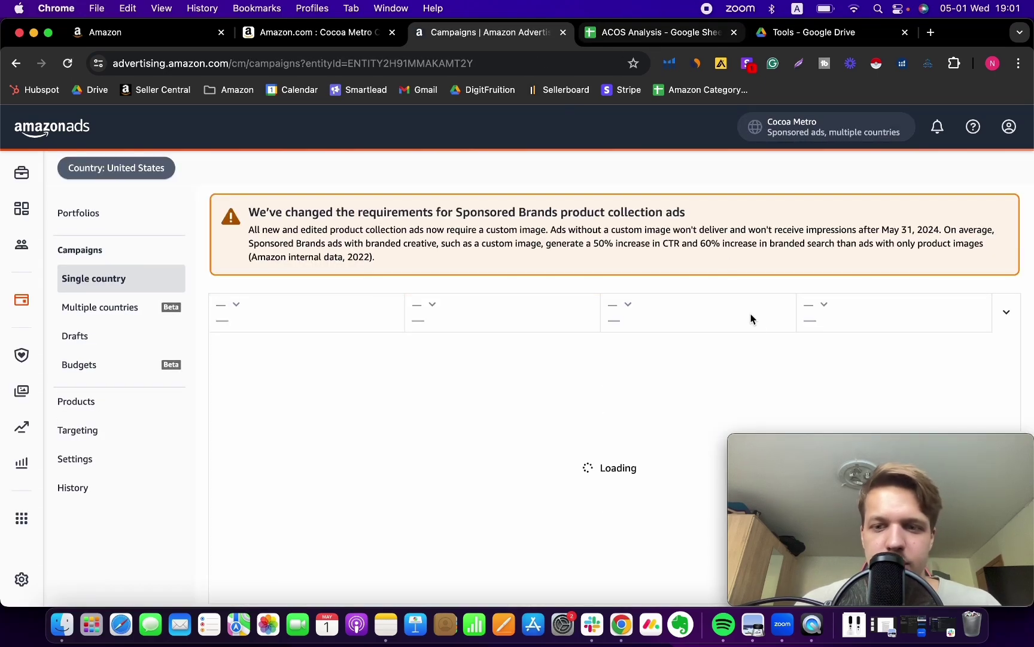
Replace Sales with Orders (6) and CPC with Clicks (67) in the campaign summary
{"action": "scroll", "coordinate": [750, 310], "scroll_direction": "down", "scroll_amount": 2}
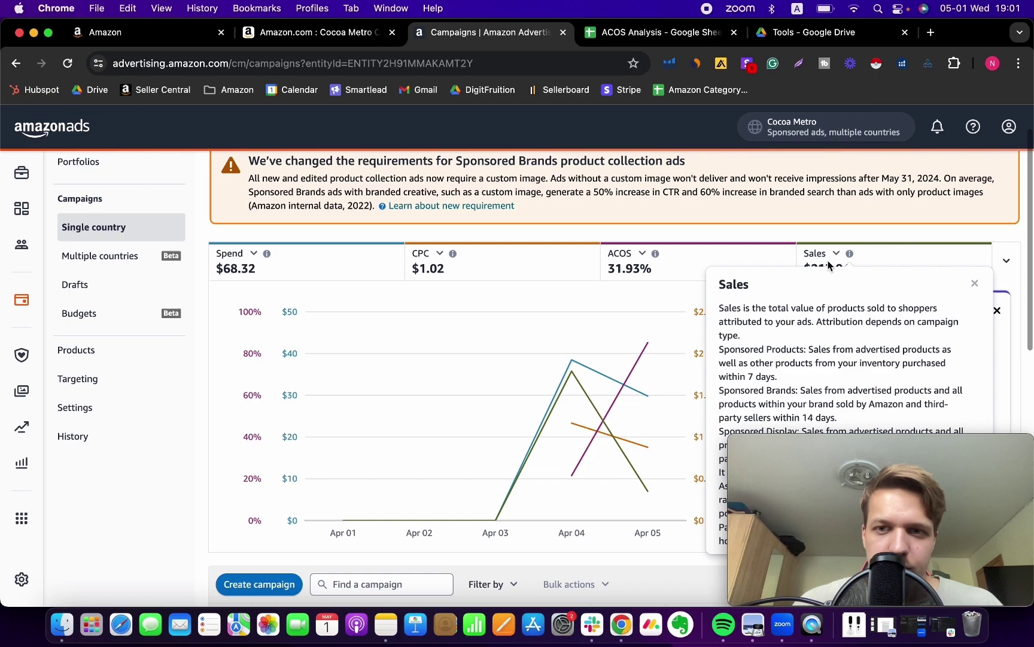
{"action": "left_click", "coordinate": [836, 253]}
{"action": "scroll", "coordinate": [841, 299], "scroll_direction": "down", "scroll_amount": 3}
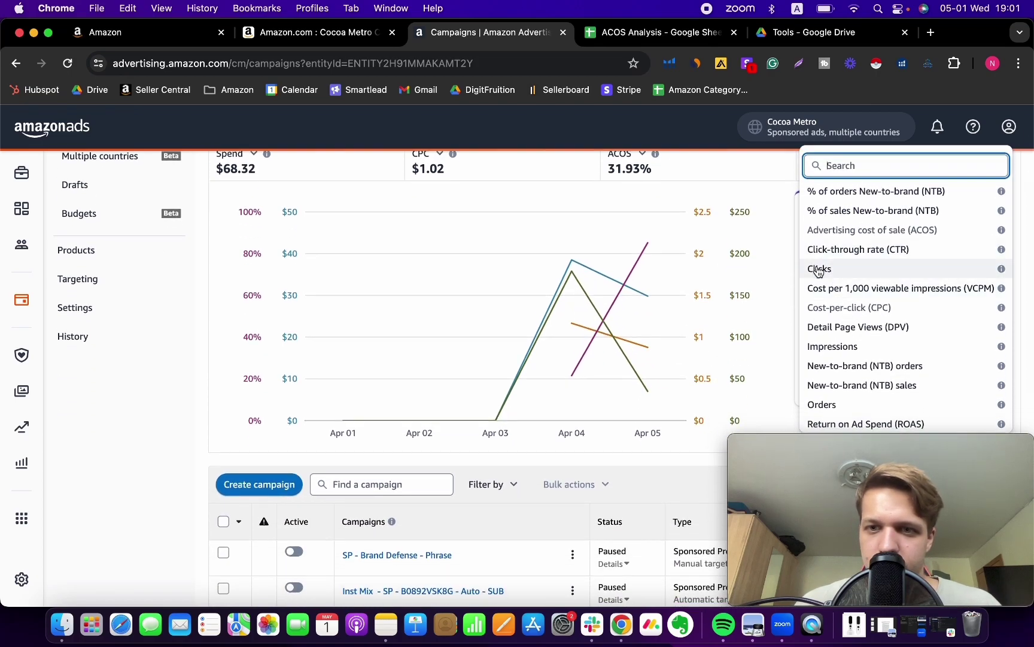
{"action": "left_click", "coordinate": [841, 402]}
{"action": "scroll", "coordinate": [767, 298], "scroll_direction": "up", "scroll_amount": 3}
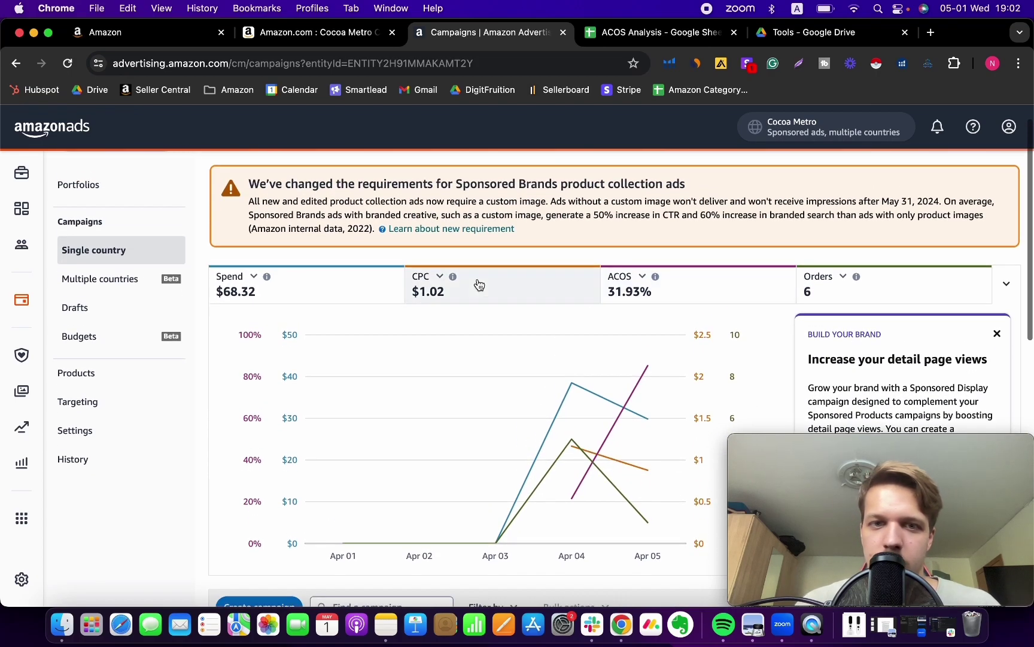
{"action": "left_click", "coordinate": [441, 284]}
{"action": "left_click", "coordinate": [447, 393]}
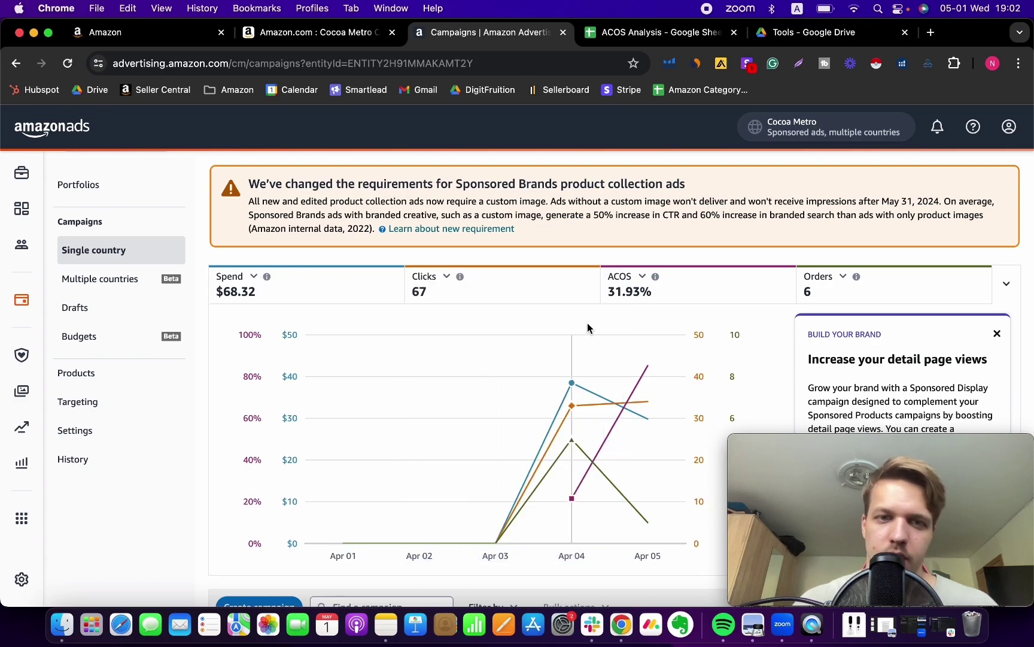
{"action": "key", "text": "super+space"}
Compute 6 ÷ 67 × 100 in Calculator, giving a conversion rate of about 8.955%
{"action": "type", "text": "calculator"}
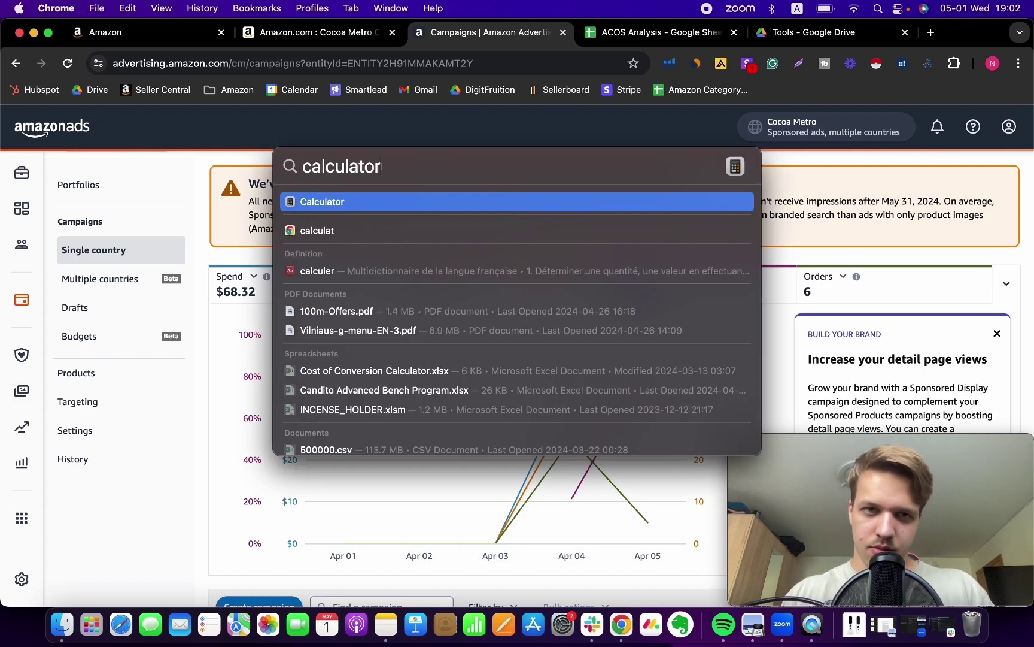
{"action": "key", "text": "Return"}
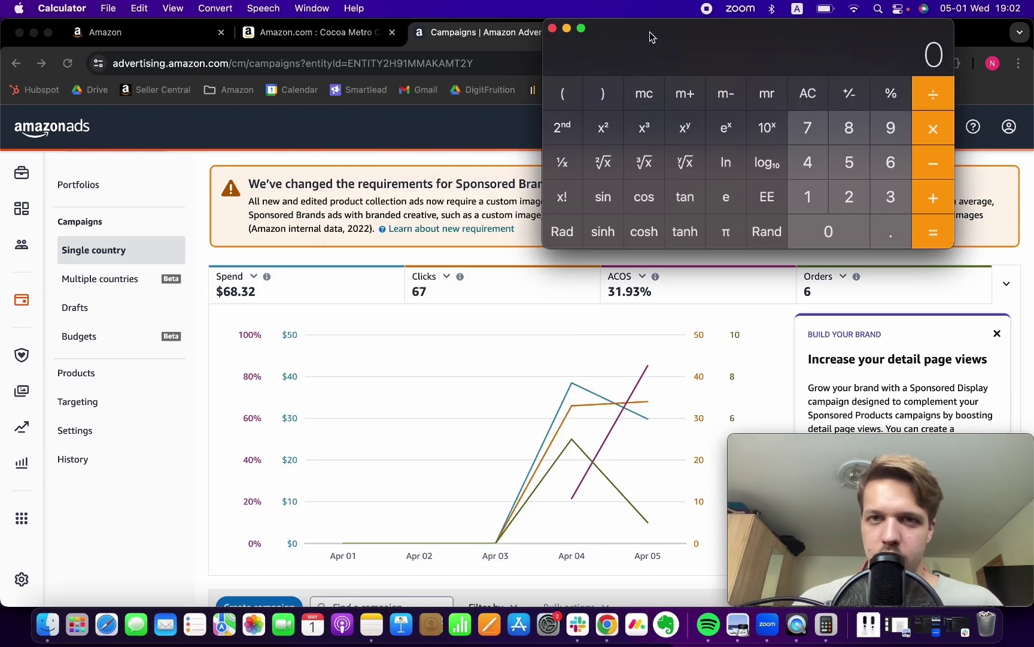
{"action": "left_click_drag", "start_coordinate": [650, 36], "coordinate": [284, 36]}
{"action": "key", "text": "6"}
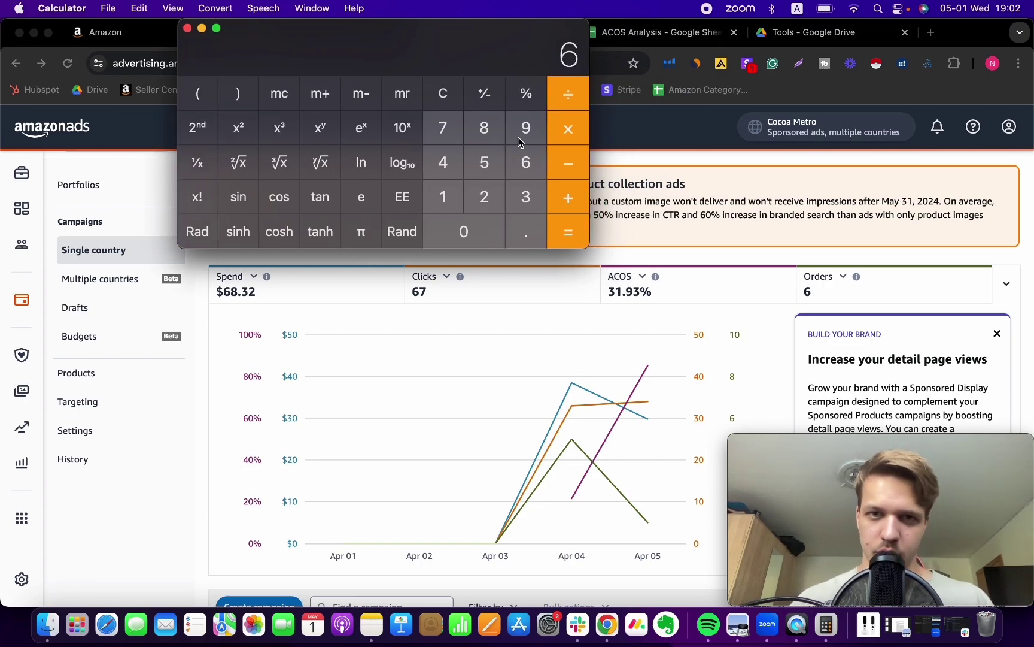
{"action": "left_click", "coordinate": [570, 105]}
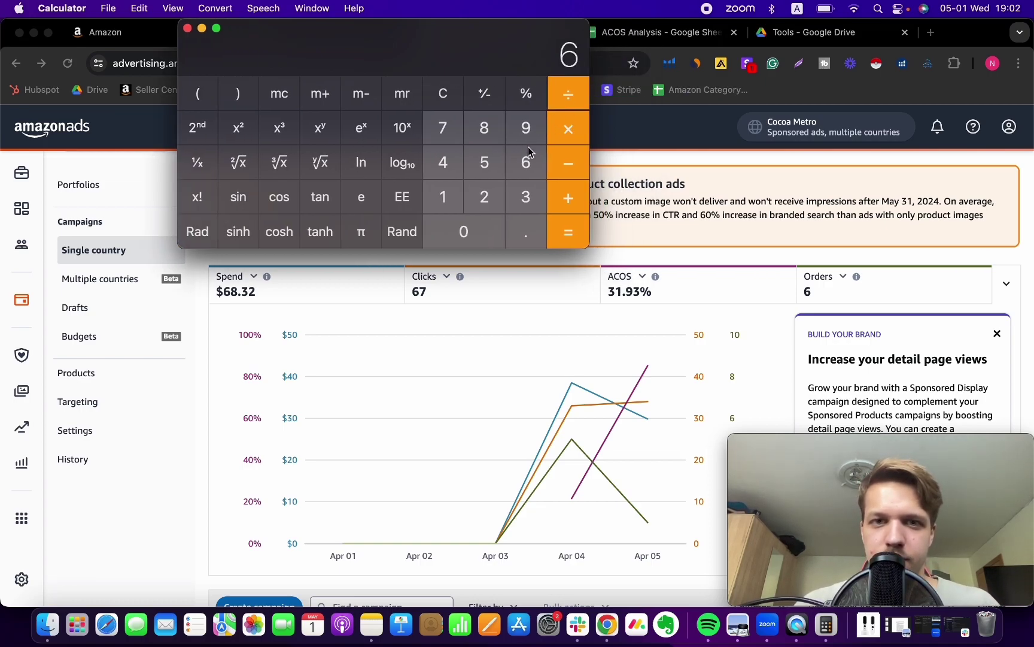
{"action": "key", "text": "7"}
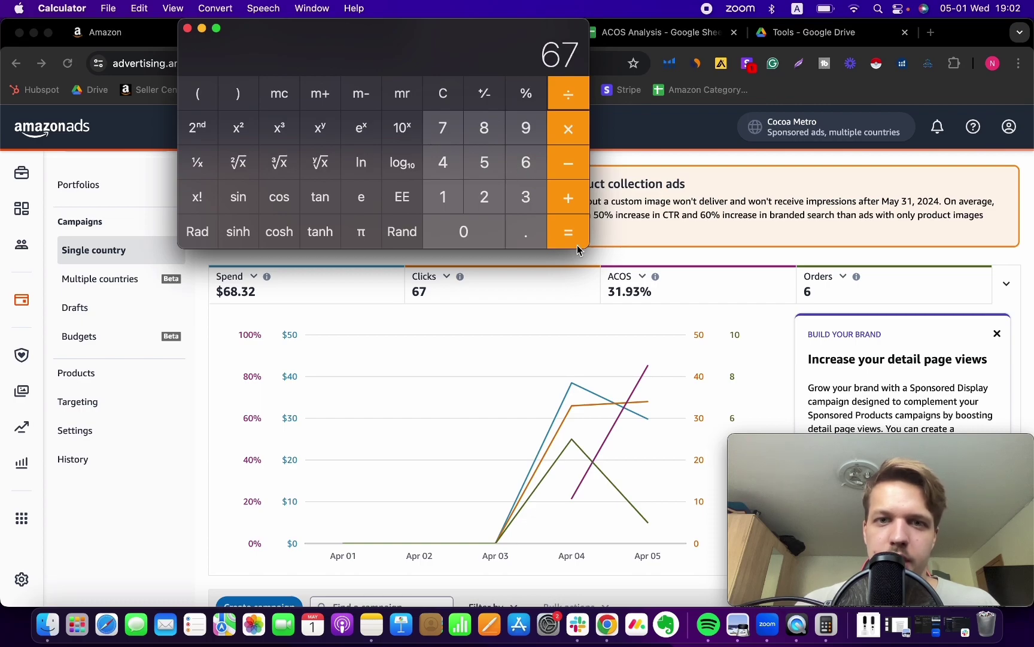
{"action": "left_click", "coordinate": [576, 245]}
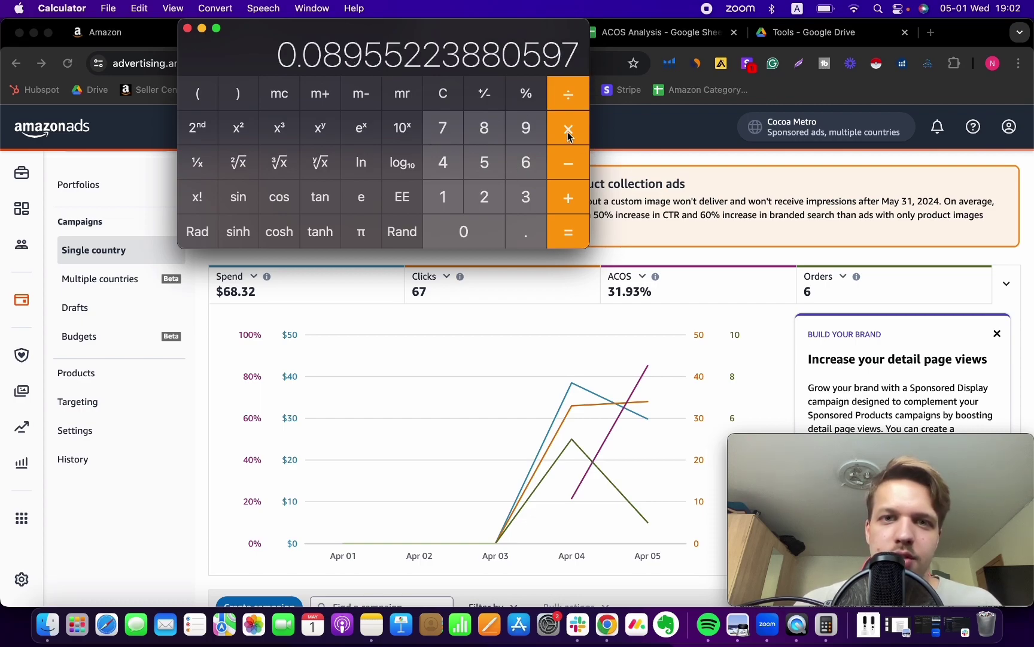
{"action": "key", "text": "asterisk"}
{"action": "left_click", "coordinate": [440, 210]}
{"action": "double_click", "coordinate": [457, 232]}
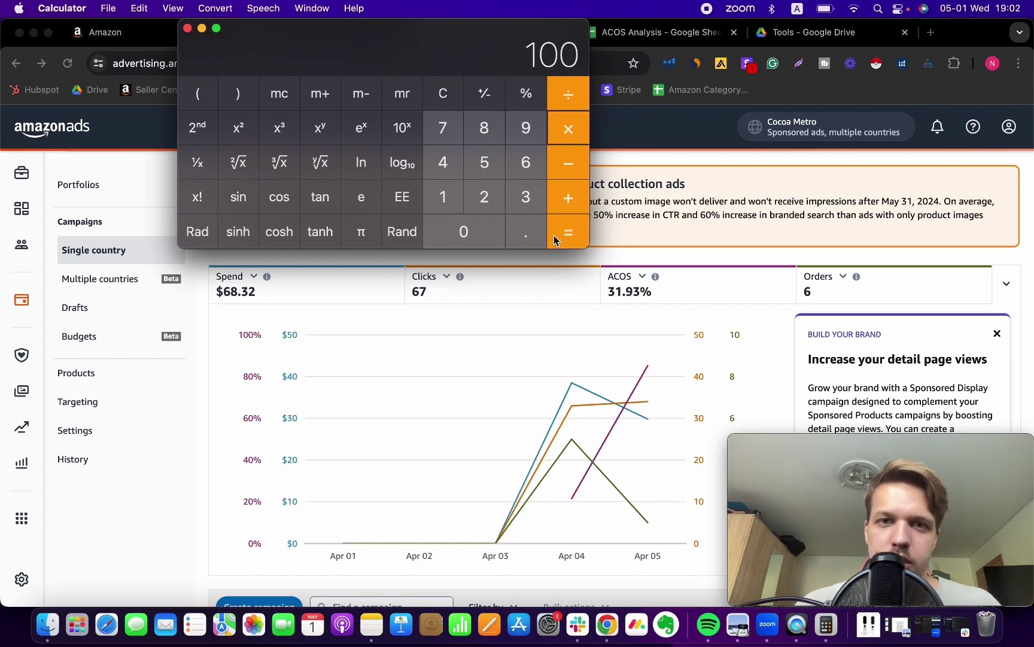
{"action": "left_click", "coordinate": [561, 238]}
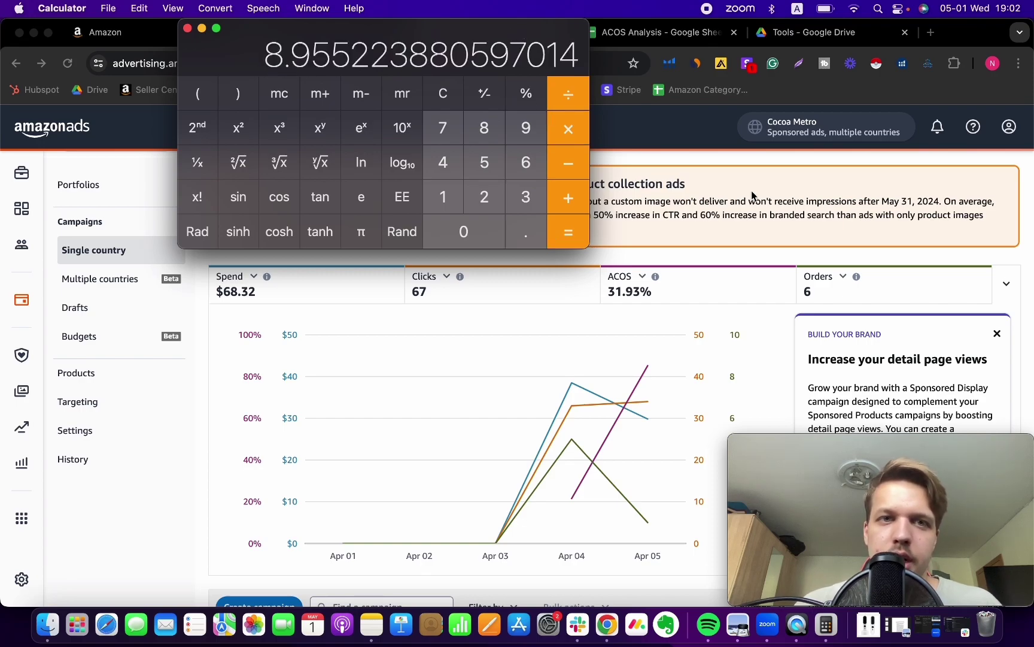
Enter 8.95 as the Average Conversion Rate in C4 of the ACOS Analysis sheet
{"action": "left_click", "coordinate": [659, 143]}
{"action": "key", "text": "ctrl+Tab"}
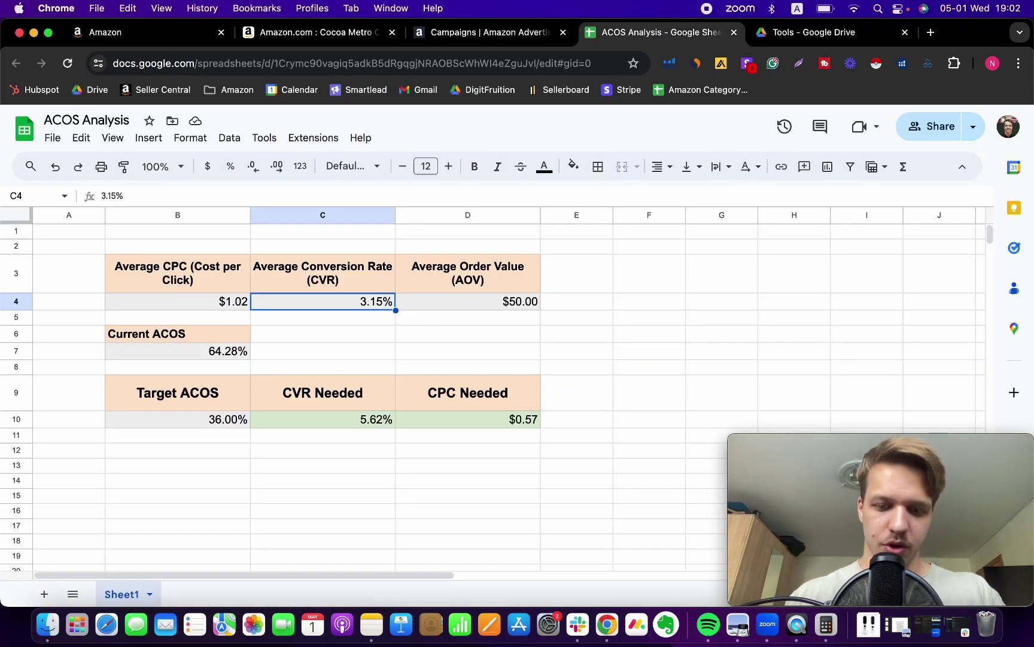
{"action": "type", "text": "8.95"}
{"action": "key", "text": "Return"}
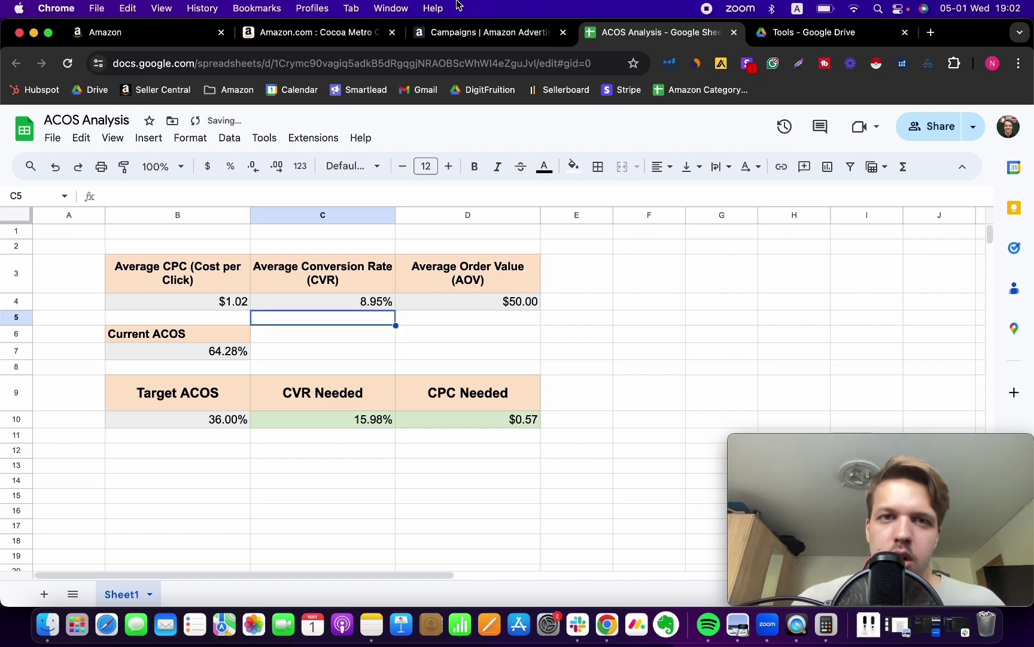
{"action": "left_click", "coordinate": [461, 32]}
Scroll through the Amazon Ads campaign list and try the campaign search box
{"action": "scroll", "coordinate": [666, 347], "scroll_direction": "down", "scroll_amount": 5}
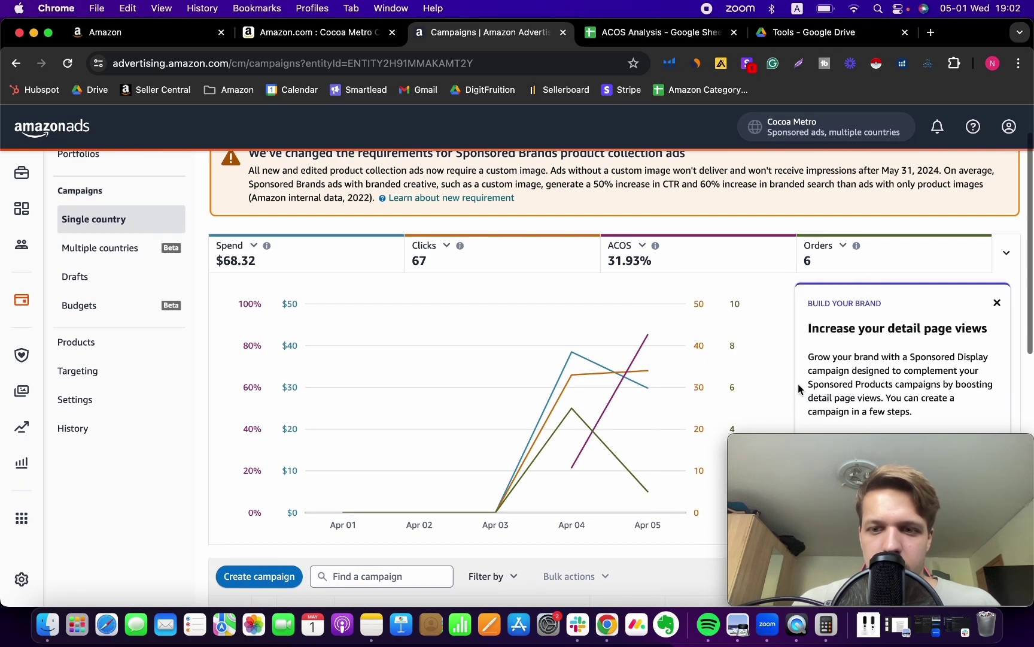
{"action": "scroll", "coordinate": [858, 331], "scroll_direction": "up", "scroll_amount": 2}
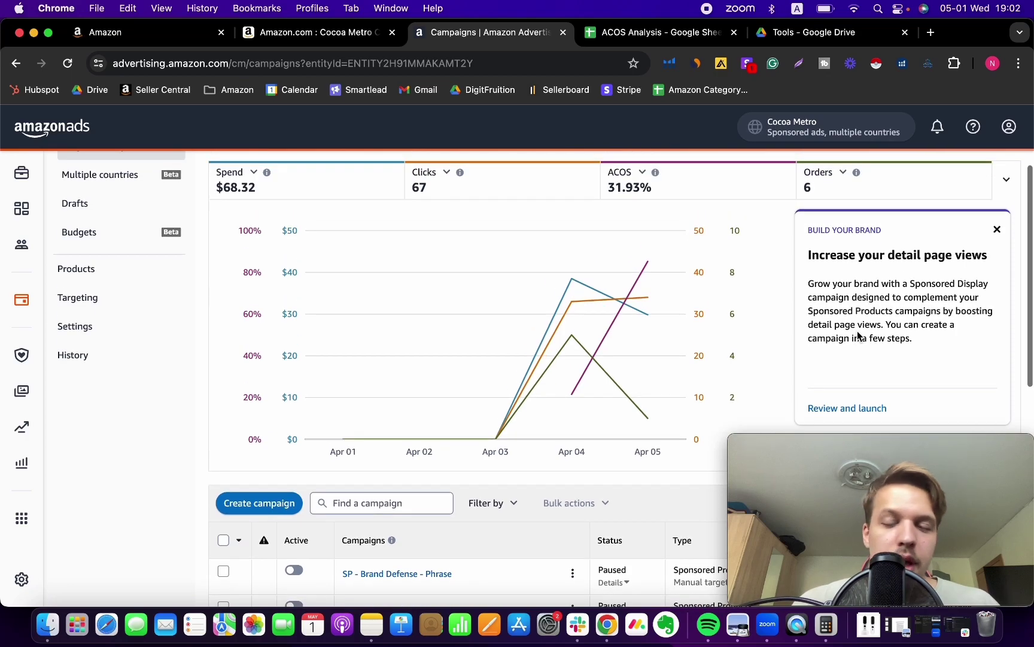
{"action": "scroll", "coordinate": [858, 334], "scroll_direction": "down", "scroll_amount": 5}
{"action": "scroll", "coordinate": [857, 335], "scroll_direction": "up", "scroll_amount": 5}
{"action": "scroll", "coordinate": [896, 352], "scroll_direction": "down", "scroll_amount": 2}
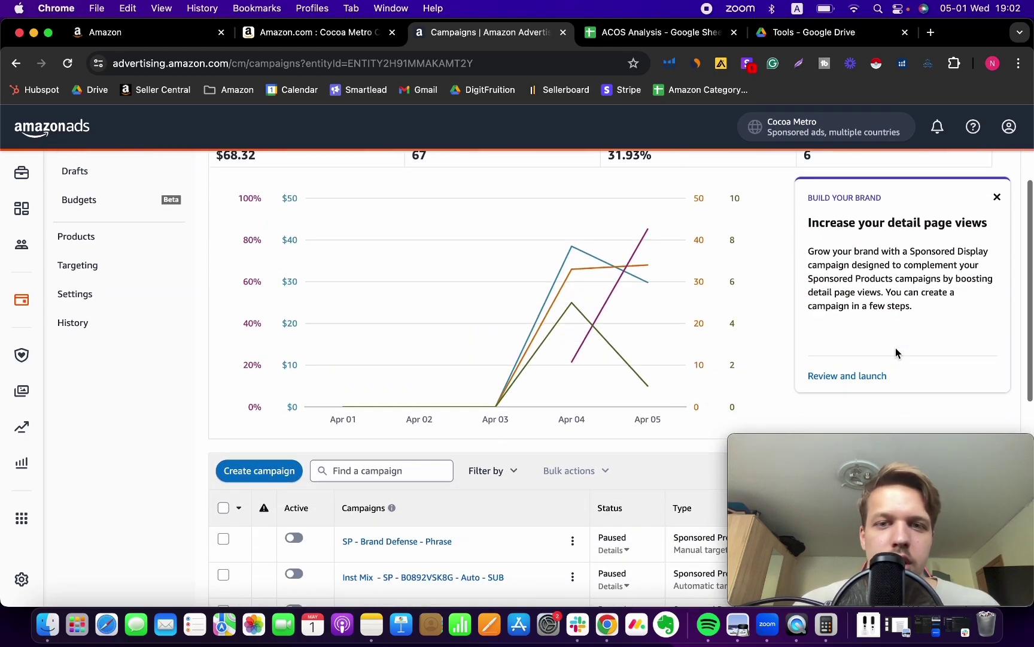
{"action": "scroll", "coordinate": [895, 352], "scroll_direction": "up", "scroll_amount": 1}
{"action": "scroll", "coordinate": [896, 352], "scroll_direction": "down", "scroll_amount": 4}
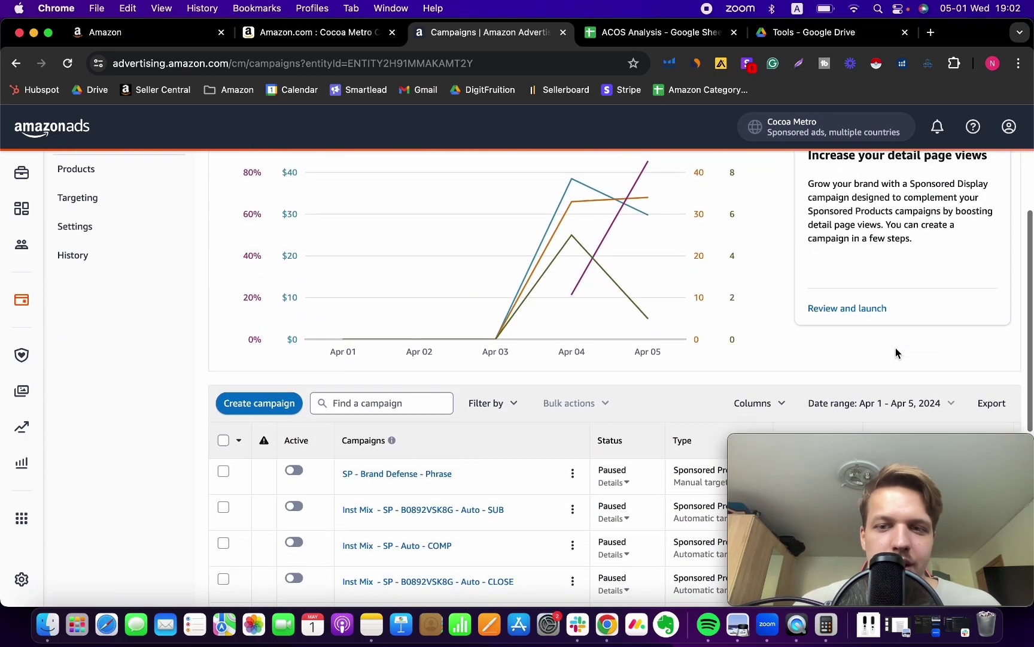
{"action": "left_click", "coordinate": [377, 390]}
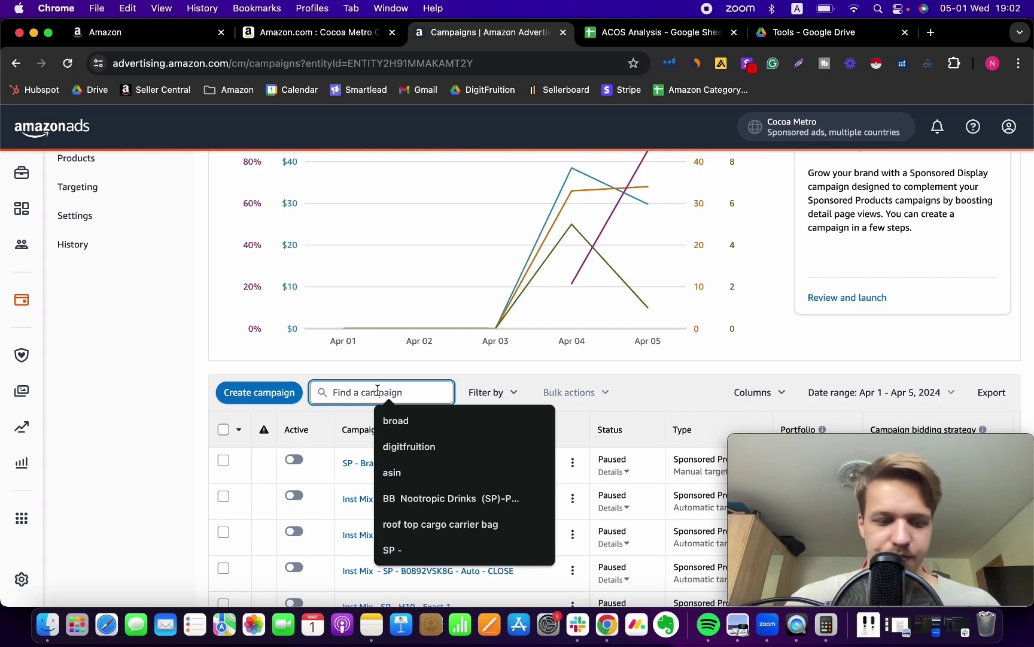
{"action": "left_click", "coordinate": [185, 381]}
{"action": "scroll", "coordinate": [454, 381], "scroll_direction": "down", "scroll_amount": 2}
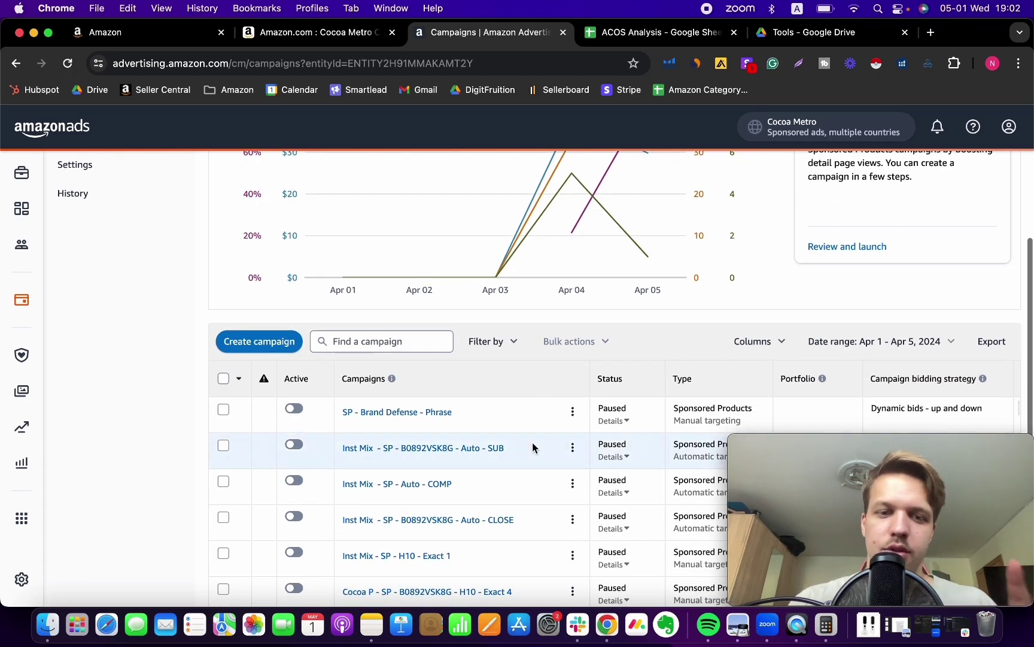
{"action": "scroll", "coordinate": [533, 446], "scroll_direction": "up", "scroll_amount": 1}
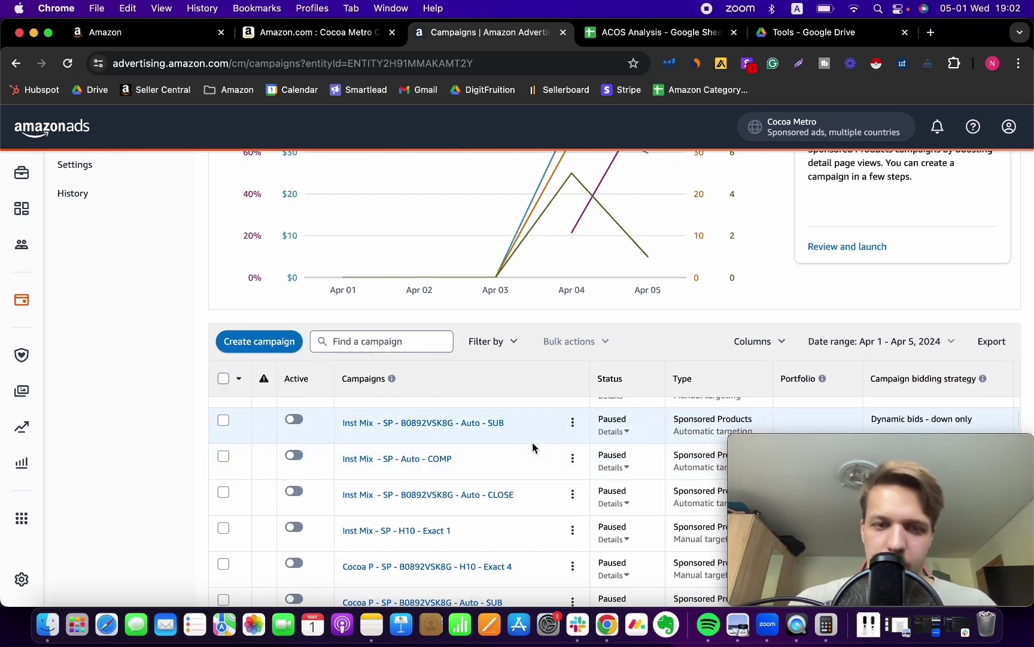
{"action": "scroll", "coordinate": [534, 445], "scroll_direction": "up", "scroll_amount": 1}
Filter the campaigns by searching 'inst m', then return to the ACOS Analysis sheet
{"action": "left_click", "coordinate": [392, 339]}
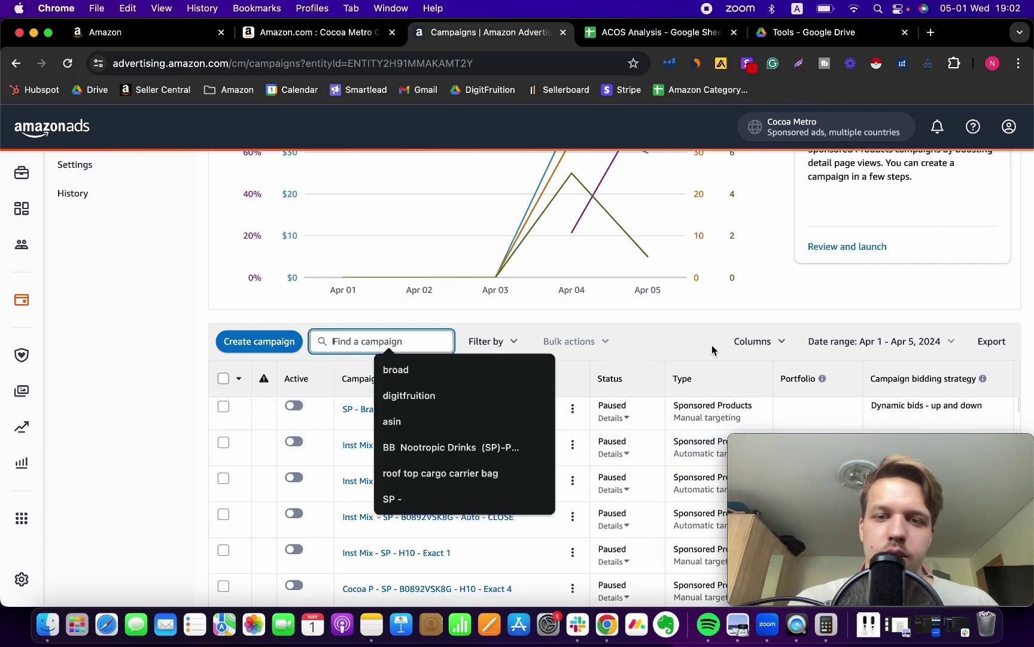
{"action": "left_click", "coordinate": [687, 345]}
{"action": "scroll", "coordinate": [688, 344], "scroll_direction": "up", "scroll_amount": 1}
{"action": "scroll", "coordinate": [687, 347], "scroll_direction": "up", "scroll_amount": 2}
{"action": "left_click", "coordinate": [410, 399]}
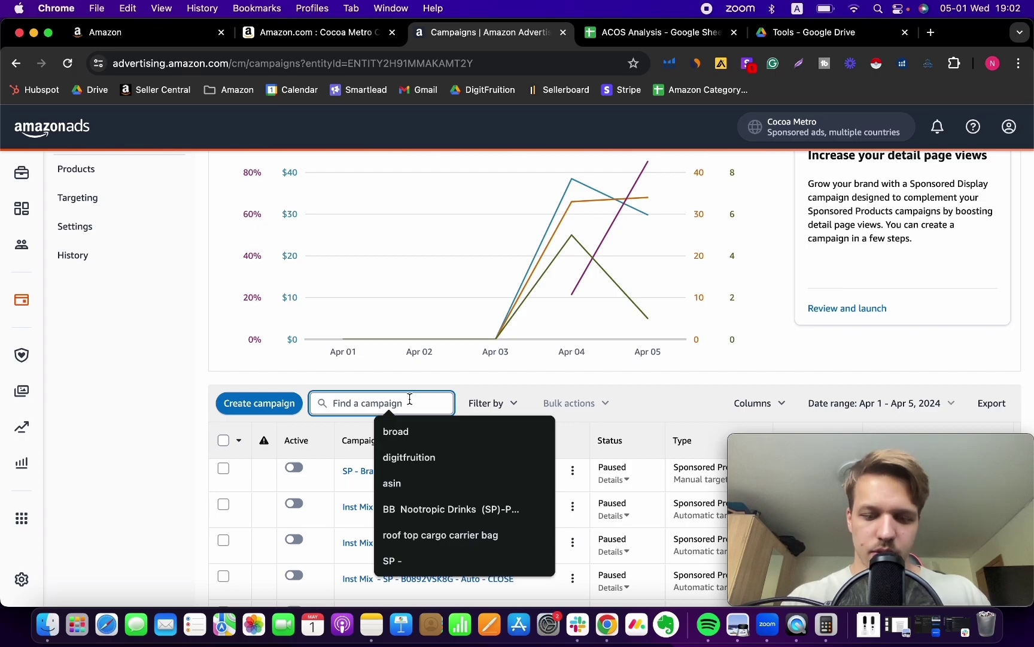
{"action": "type", "text": "inst mix"}
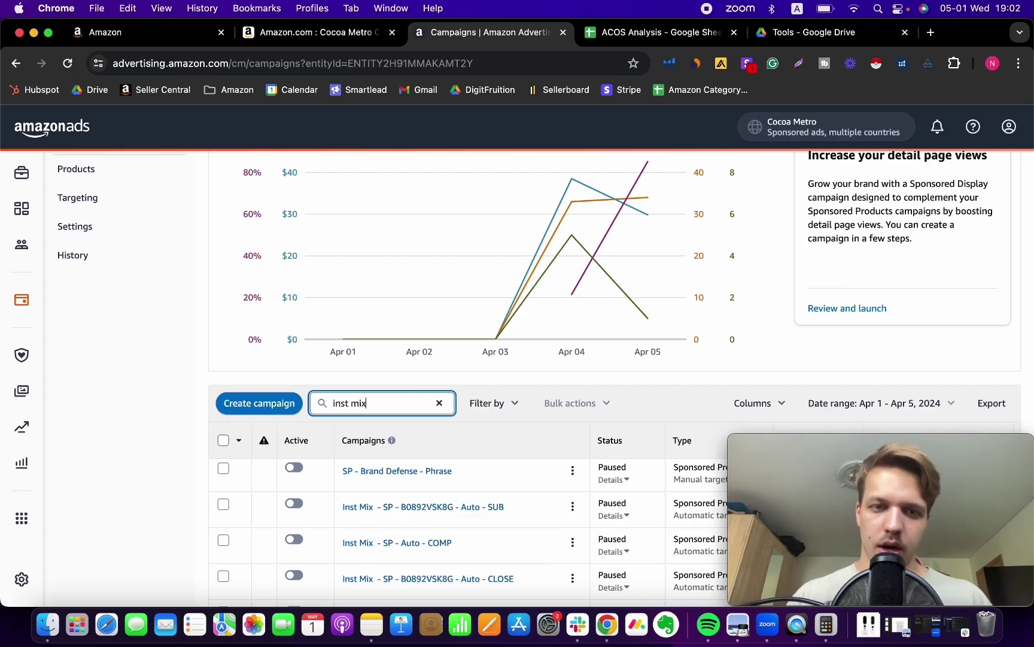
{"action": "key", "text": "Return"}
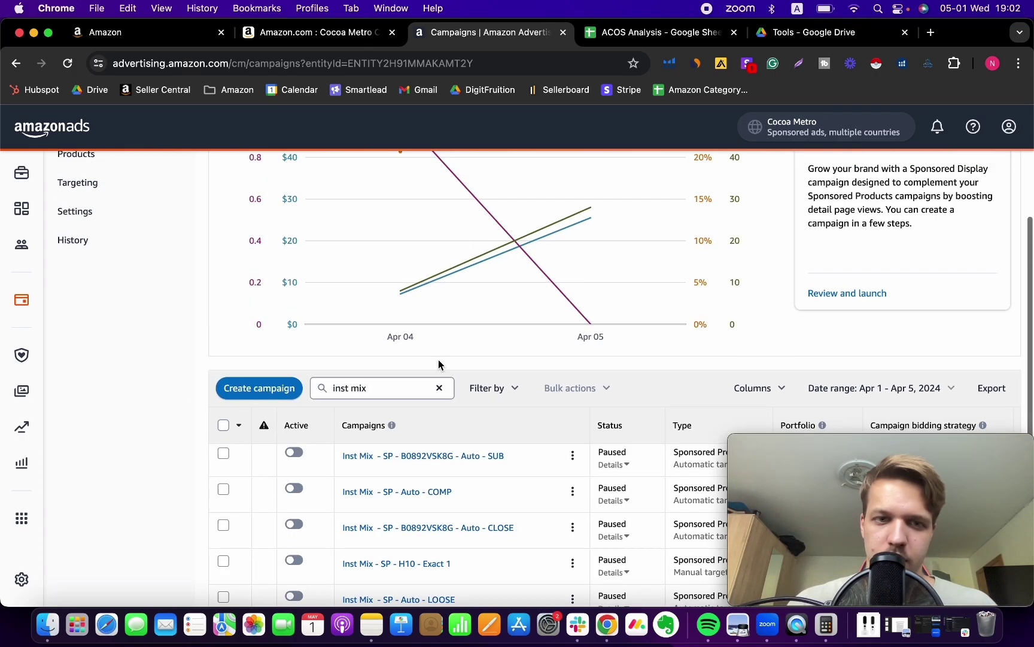
{"action": "scroll", "coordinate": [439, 362], "scroll_direction": "up", "scroll_amount": 5}
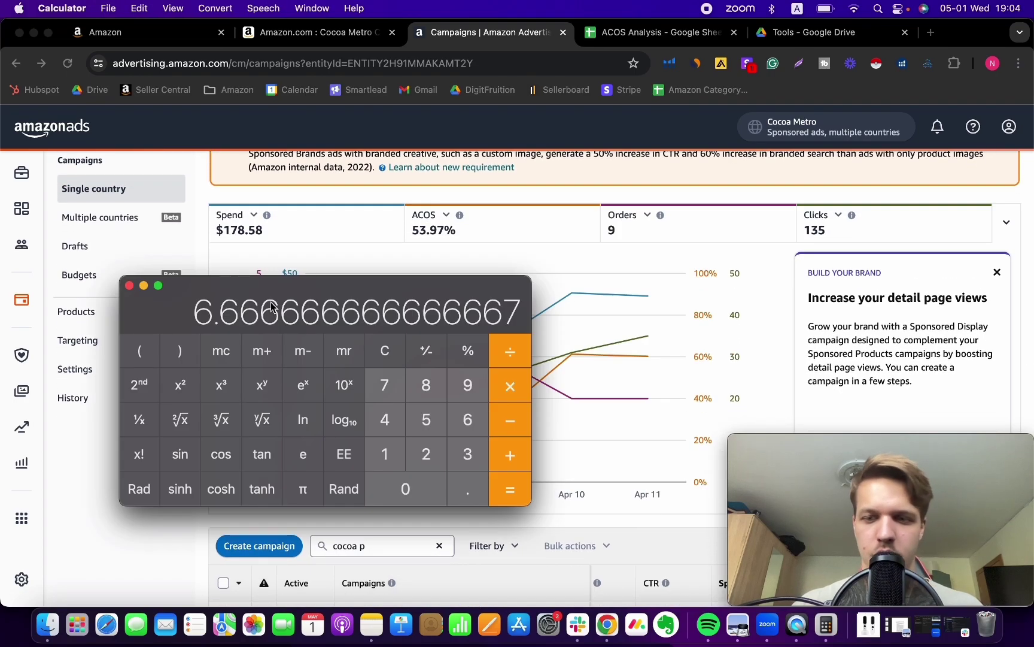
{"action": "left_click", "coordinate": [662, 33]}
{"action": "left_click", "coordinate": [504, 290]}
Change the Average Conversion Rate in C4 to 6.66%, dropping CVR Needed to 11.89%
{"action": "left_click", "coordinate": [374, 304]}
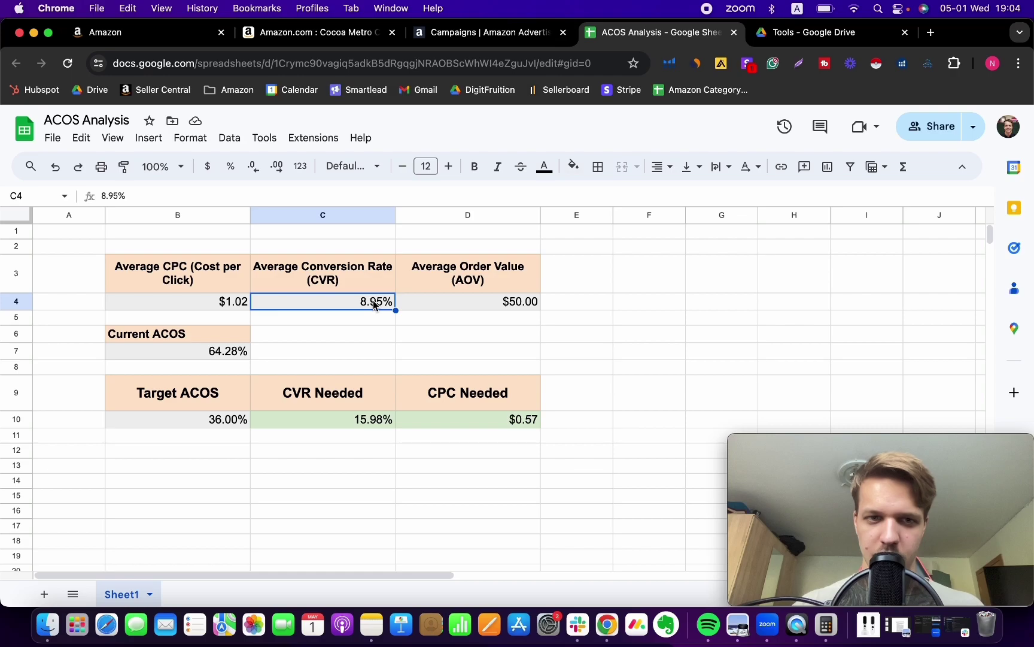
{"action": "type", "text": "6.6"}
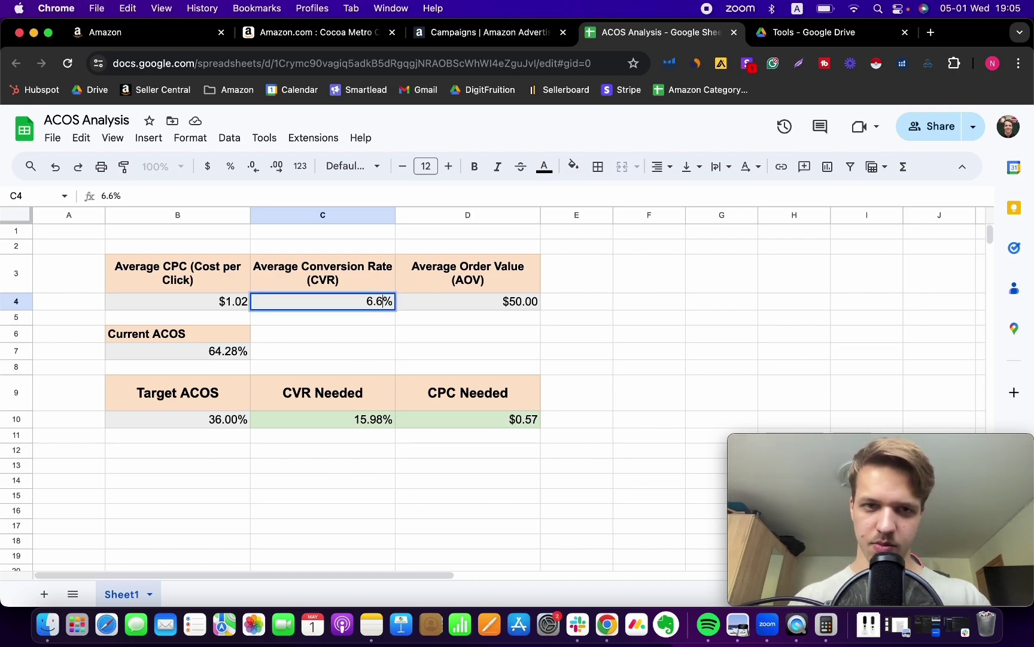
{"action": "type", "text": "6"}
{"action": "key", "text": "Return"}
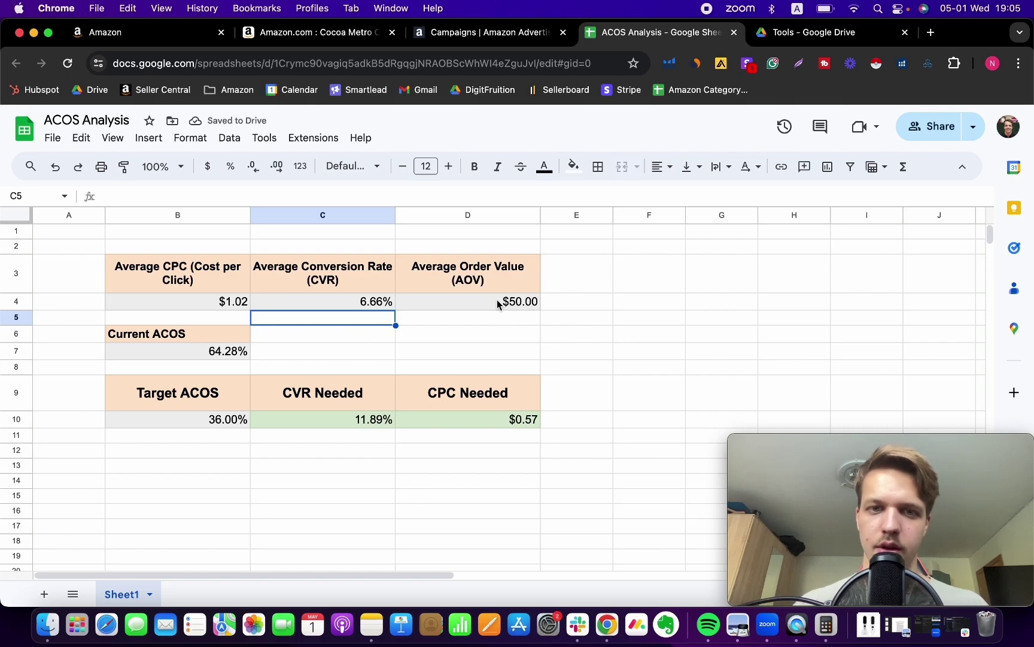
Launch Calculator from system search alongside the Amazon Ads campaigns page
{"action": "left_click", "coordinate": [488, 33]}
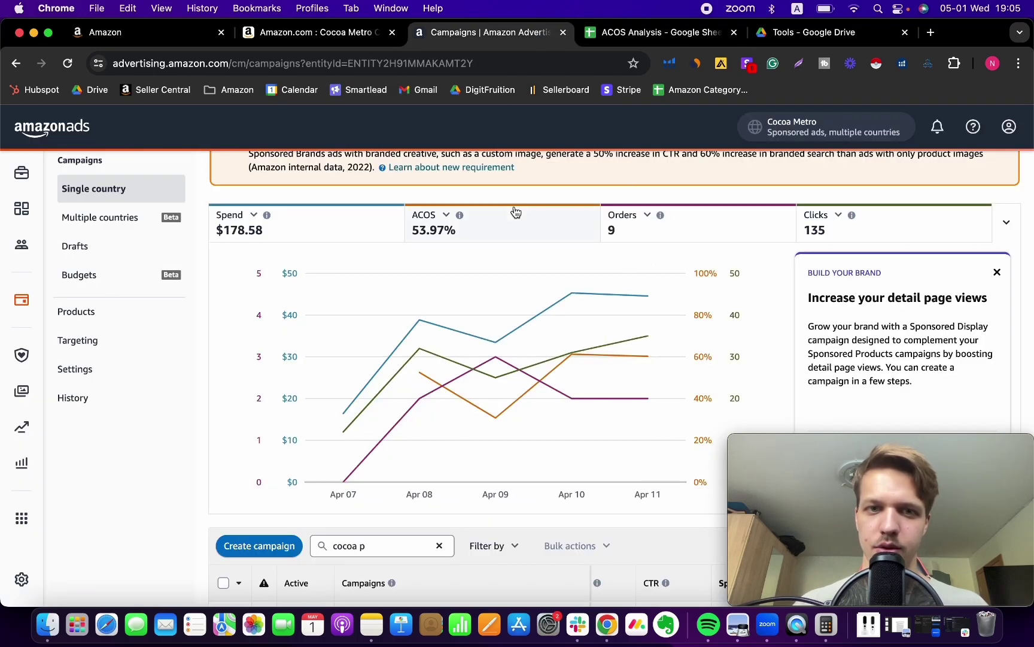
{"action": "scroll", "coordinate": [853, 278], "scroll_direction": "down", "scroll_amount": 2}
{"action": "scroll", "coordinate": [854, 278], "scroll_direction": "down", "scroll_amount": 10}
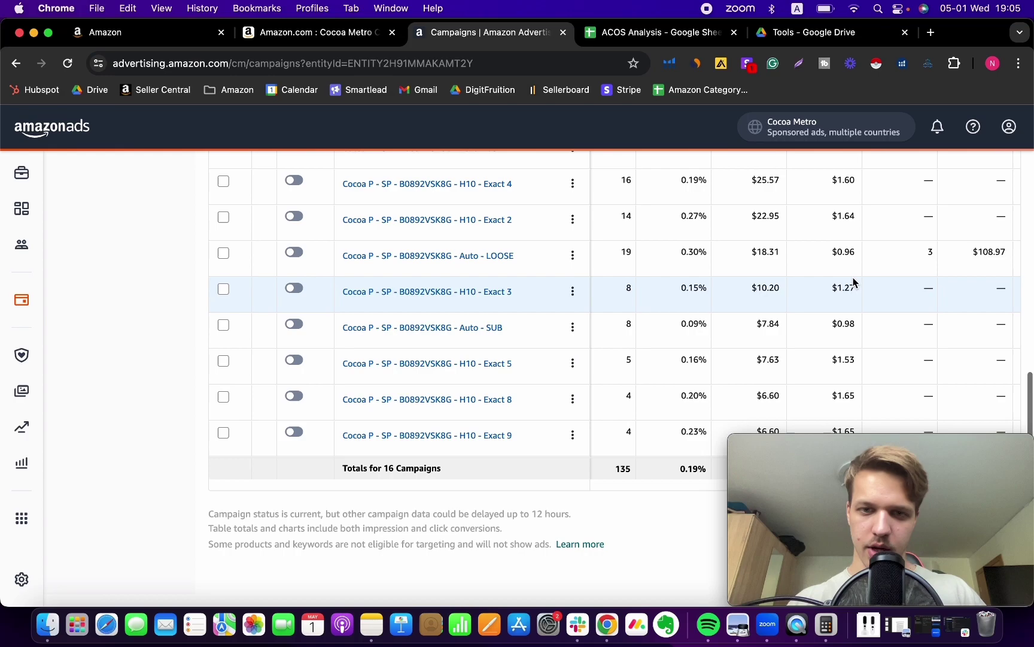
{"action": "scroll", "coordinate": [853, 277], "scroll_direction": "up", "scroll_amount": 15}
{"action": "key", "text": "super+space"}
{"action": "type", "text": "a"}
{"action": "key", "text": "BackSpace"}
{"action": "type", "text": "calculator]"}
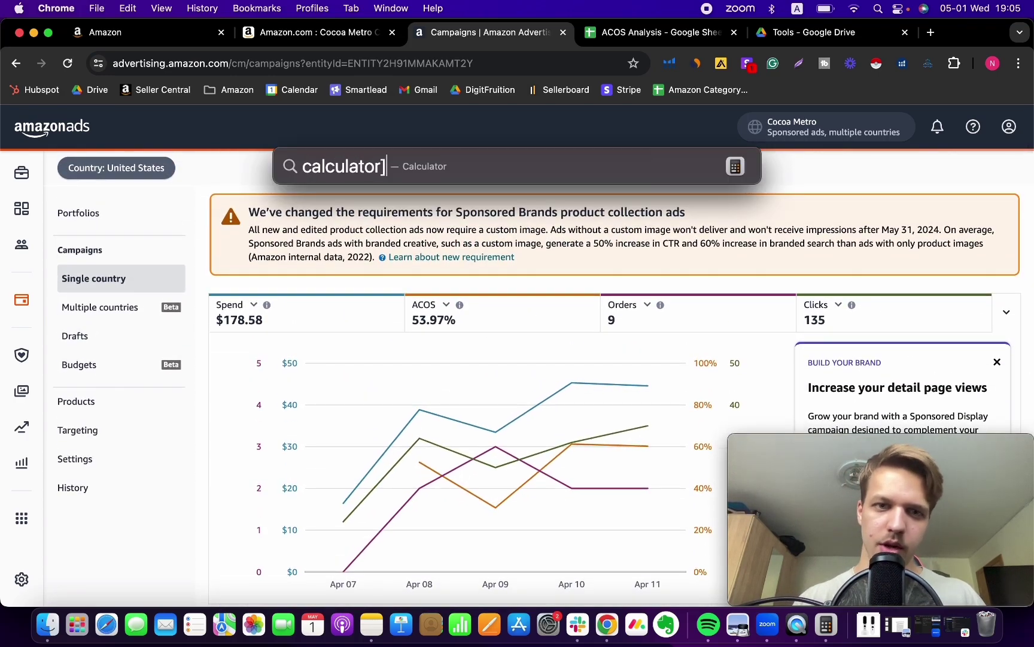
{"action": "key", "text": "BackSpace"}
{"action": "key", "text": "Return"}
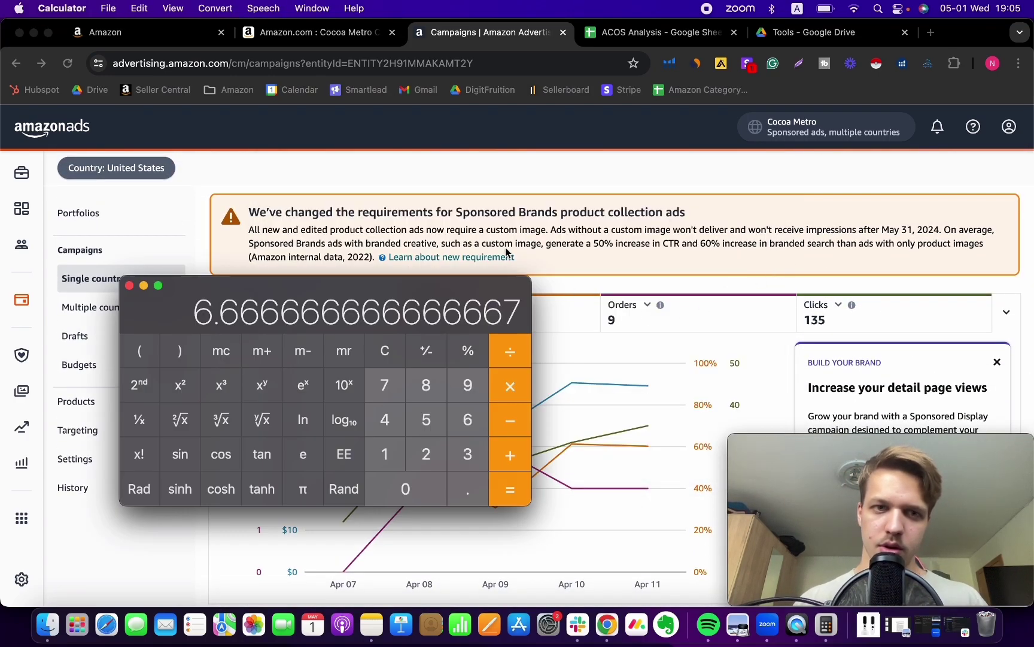
{"action": "left_click_drag", "start_coordinate": [389, 340], "coordinate": [380, 383]}
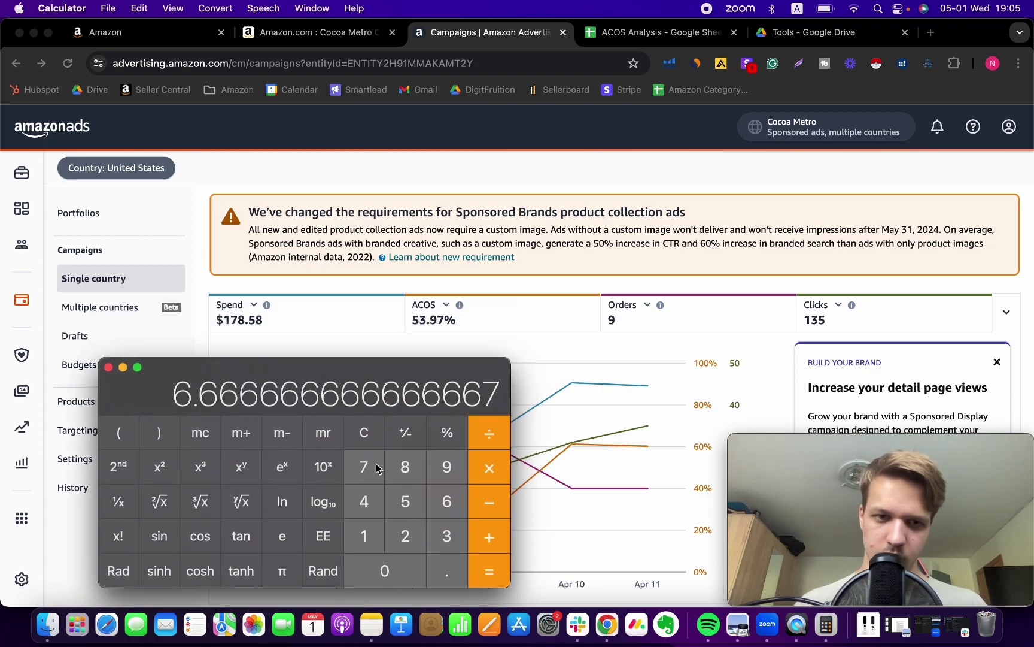
{"action": "type", "text": "7"}
Switch the Amazon Ads metric card from Clicks to Sales to read the sales total
{"action": "left_click", "coordinate": [745, 319]}
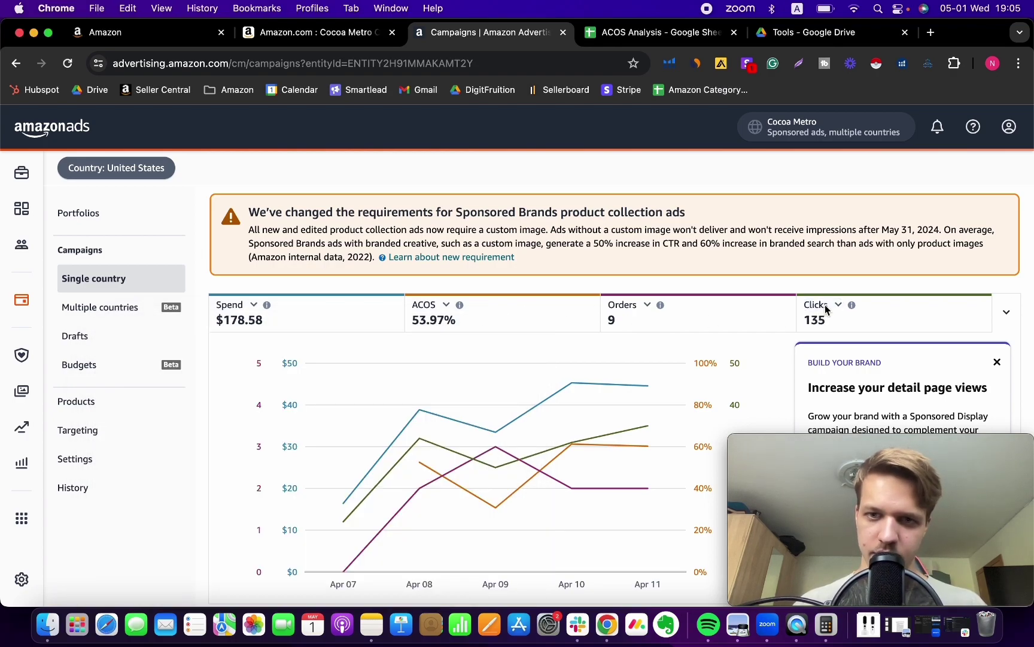
{"action": "left_click", "coordinate": [838, 304]}
{"action": "scroll", "coordinate": [875, 380], "scroll_direction": "down", "scroll_amount": 2}
{"action": "scroll", "coordinate": [875, 380], "scroll_direction": "down", "scroll_amount": 5}
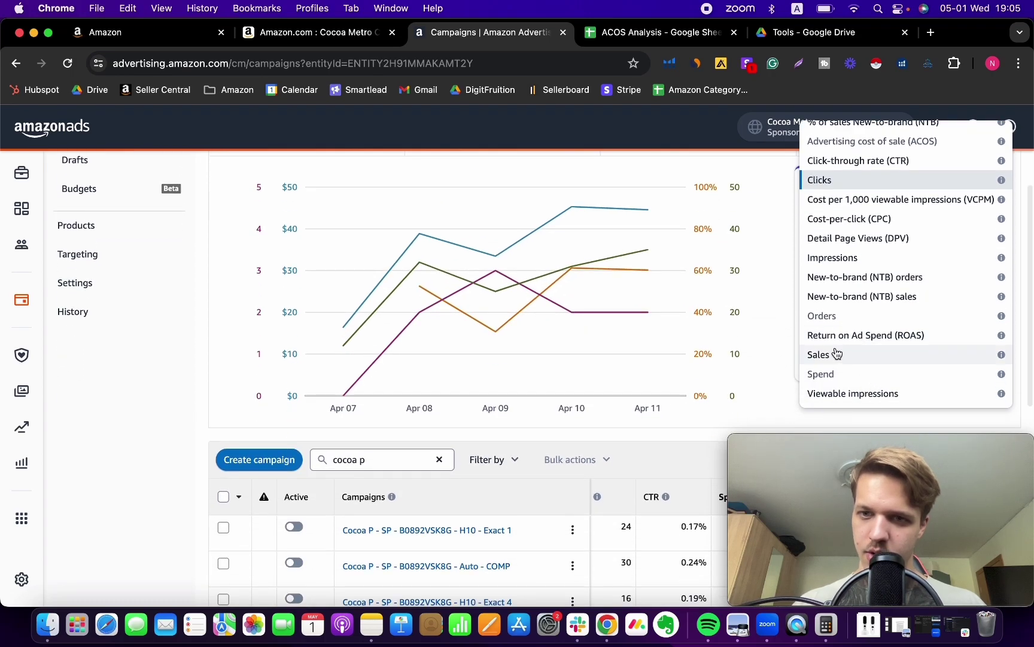
{"action": "left_click", "coordinate": [846, 354]}
{"action": "scroll", "coordinate": [832, 345], "scroll_direction": "up", "scroll_amount": 3}
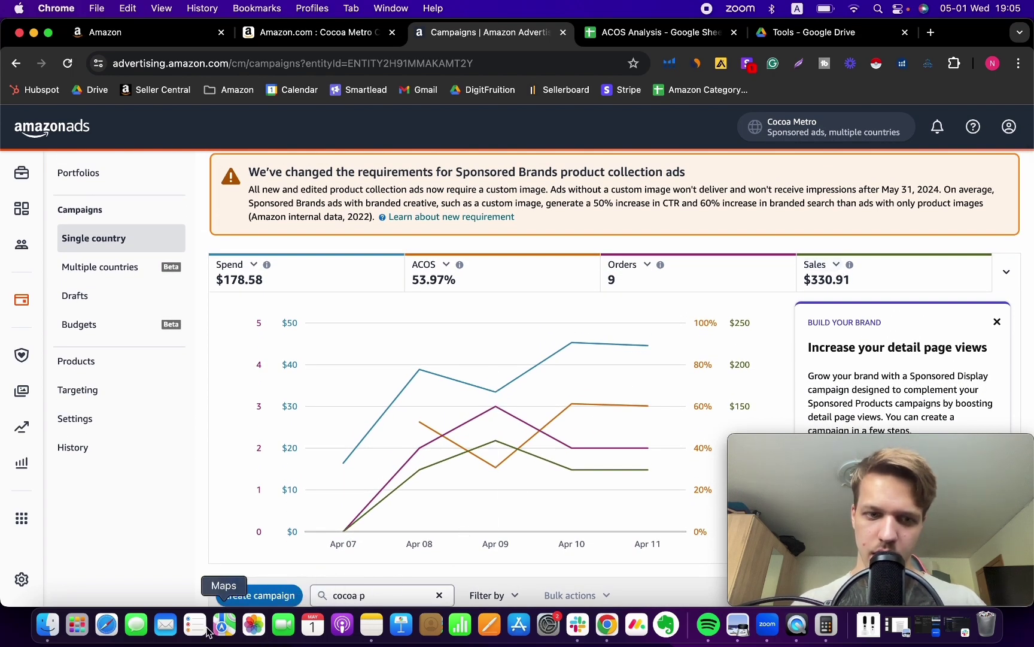
Compute 330 ÷ 9 in Calculator, giving an average order value of about 36.67
{"action": "left_click", "coordinate": [52, 628]}
{"action": "key", "text": "super+space"}
{"action": "type", "text": "calc"}
{"action": "key", "text": "Return"}
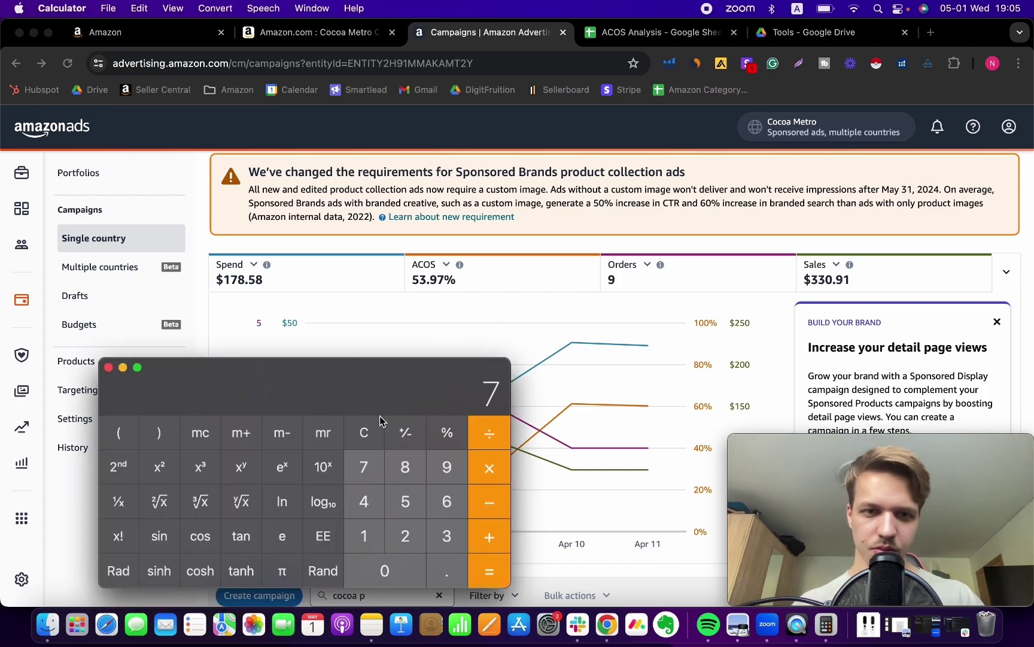
{"action": "left_click", "coordinate": [365, 432]}
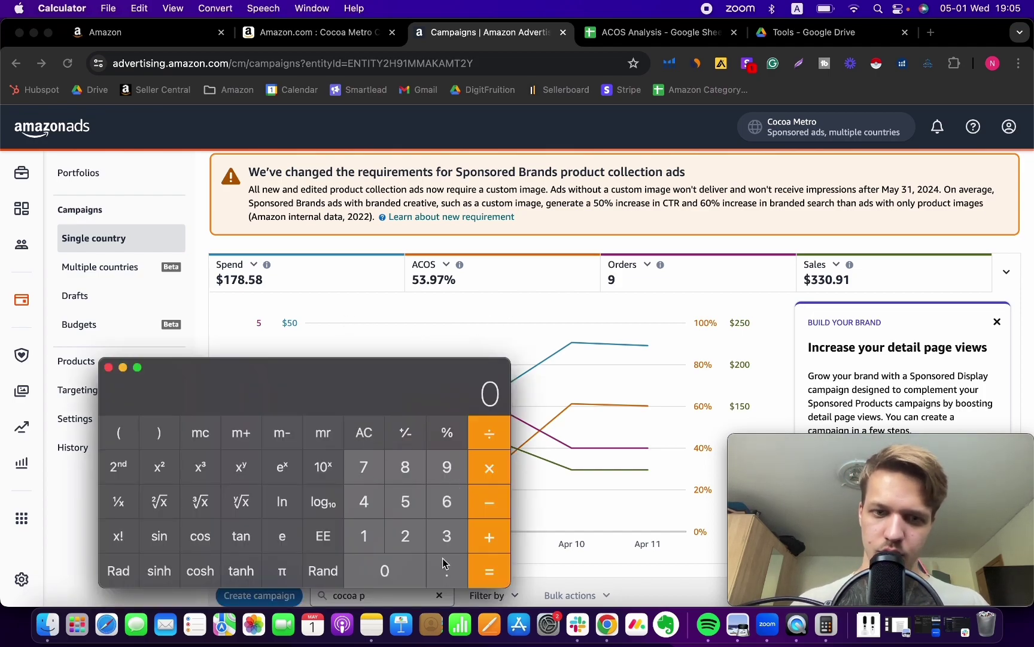
{"action": "left_click", "coordinate": [446, 536]}
{"action": "left_click", "coordinate": [446, 536]}
{"action": "left_click", "coordinate": [385, 571]}
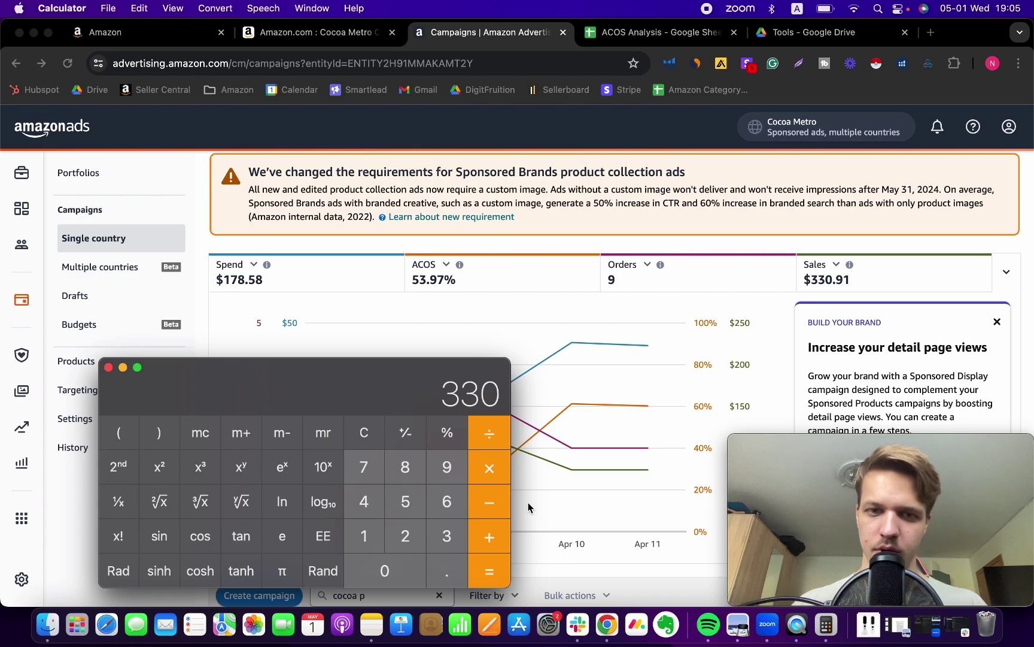
{"action": "left_click", "coordinate": [490, 431]}
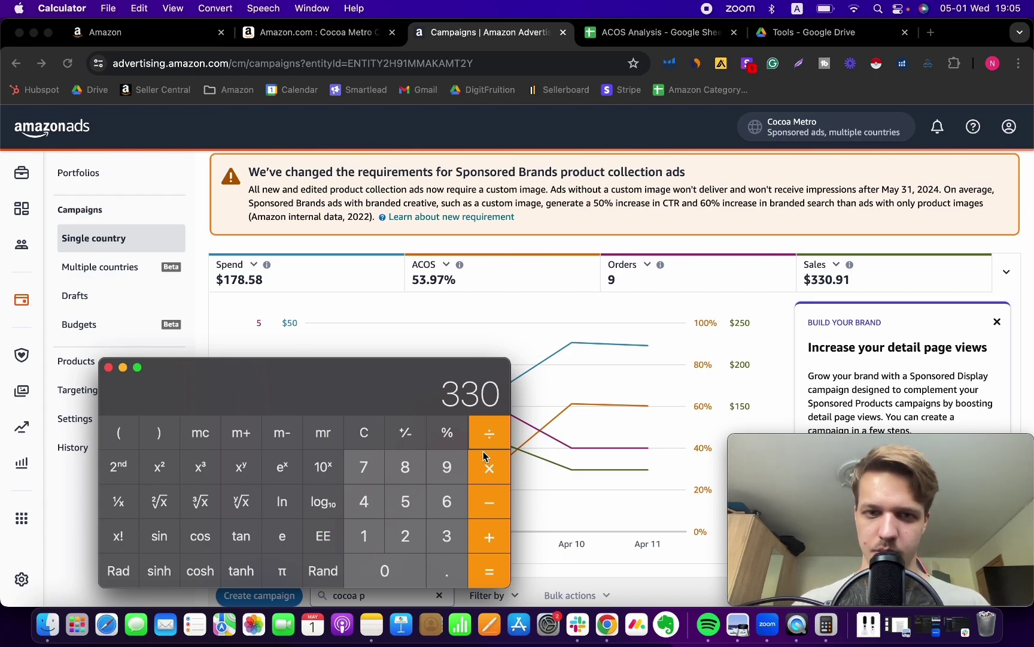
{"action": "left_click", "coordinate": [447, 467]}
{"action": "left_click", "coordinate": [490, 570]}
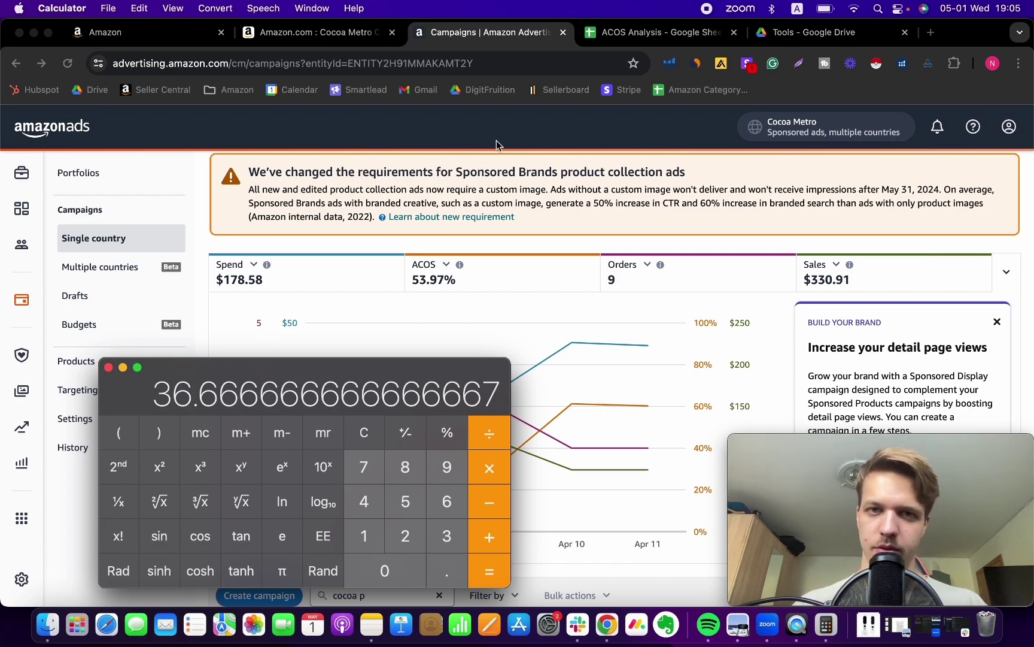
Set the average order value in D4 to $37.00
{"action": "left_click", "coordinate": [651, 35]}
{"action": "left_click", "coordinate": [489, 300]}
{"action": "type", "text": "37"}
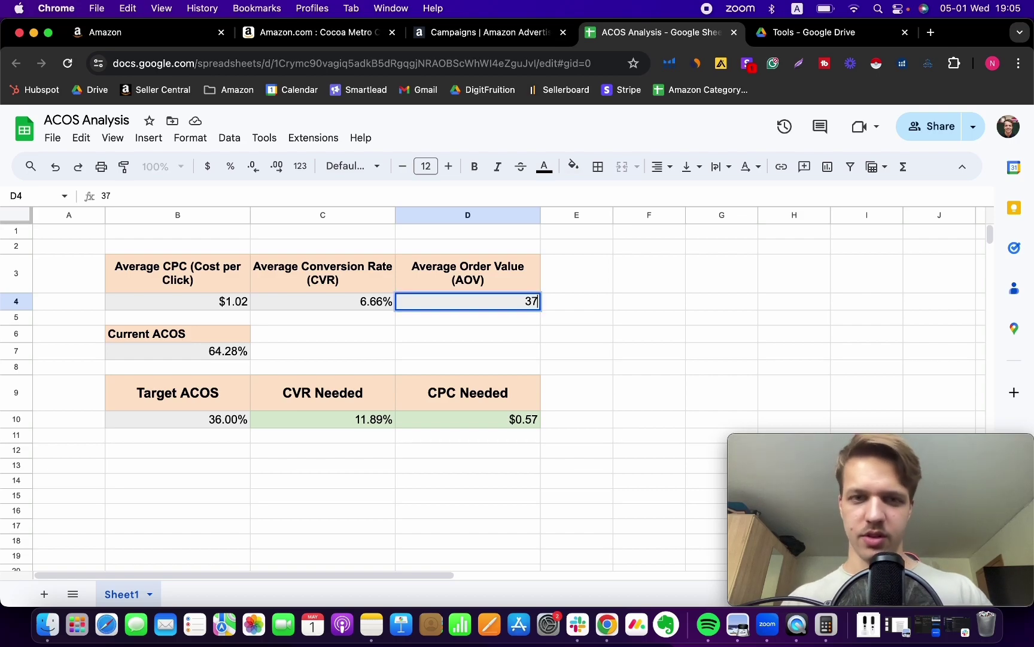
{"action": "key", "text": "Return"}
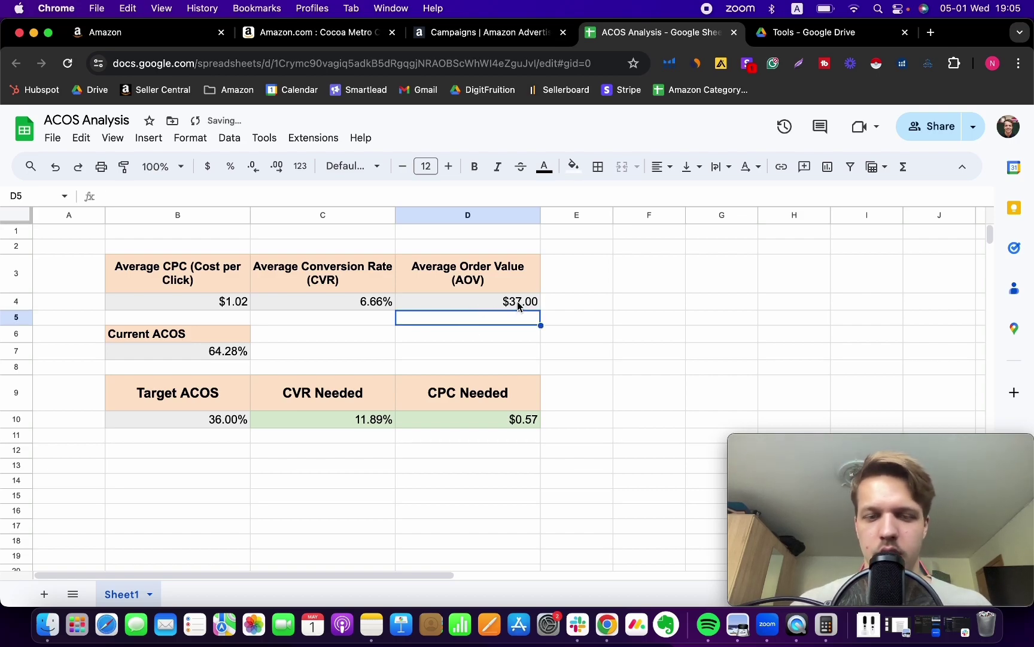
Check the dashboard ACOS and enter 54% as the current ACOS in B7
{"action": "scroll", "coordinate": [487, 312], "scroll_direction": "down", "scroll_amount": 2}
{"action": "scroll", "coordinate": [359, 320], "scroll_direction": "up", "scroll_amount": 2}
{"action": "scroll", "coordinate": [235, 328], "scroll_direction": "down", "scroll_amount": 1}
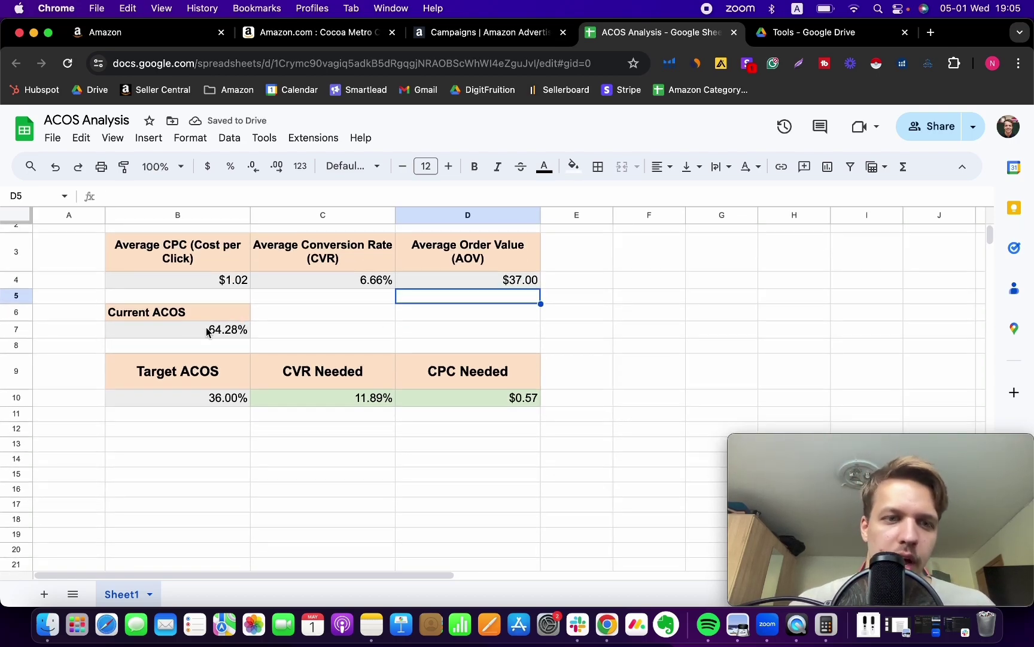
{"action": "double_click", "coordinate": [220, 334]}
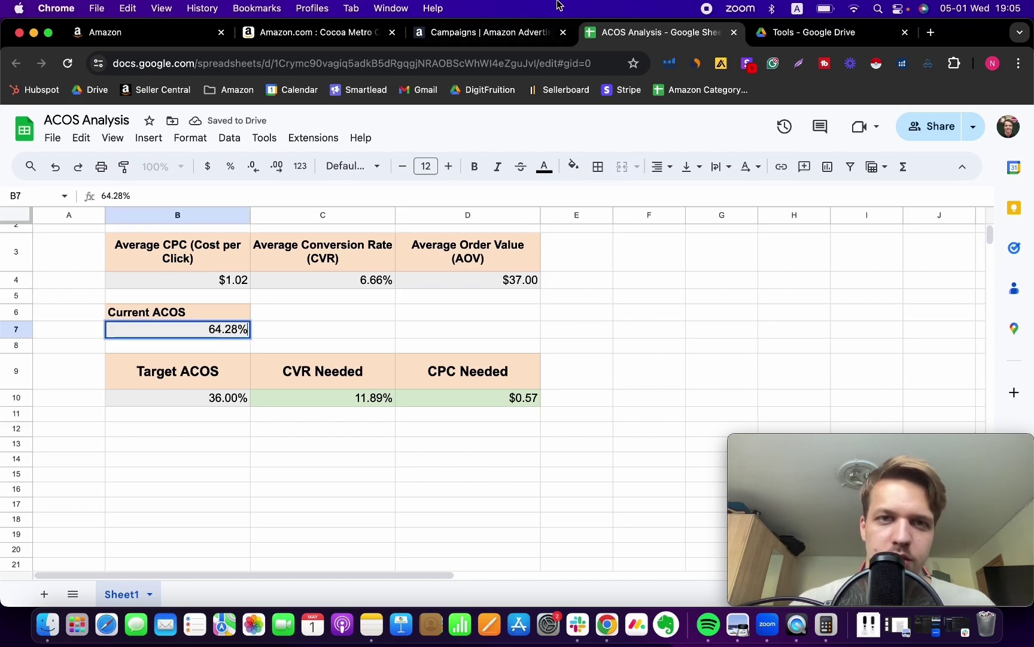
{"action": "left_click", "coordinate": [502, 31]}
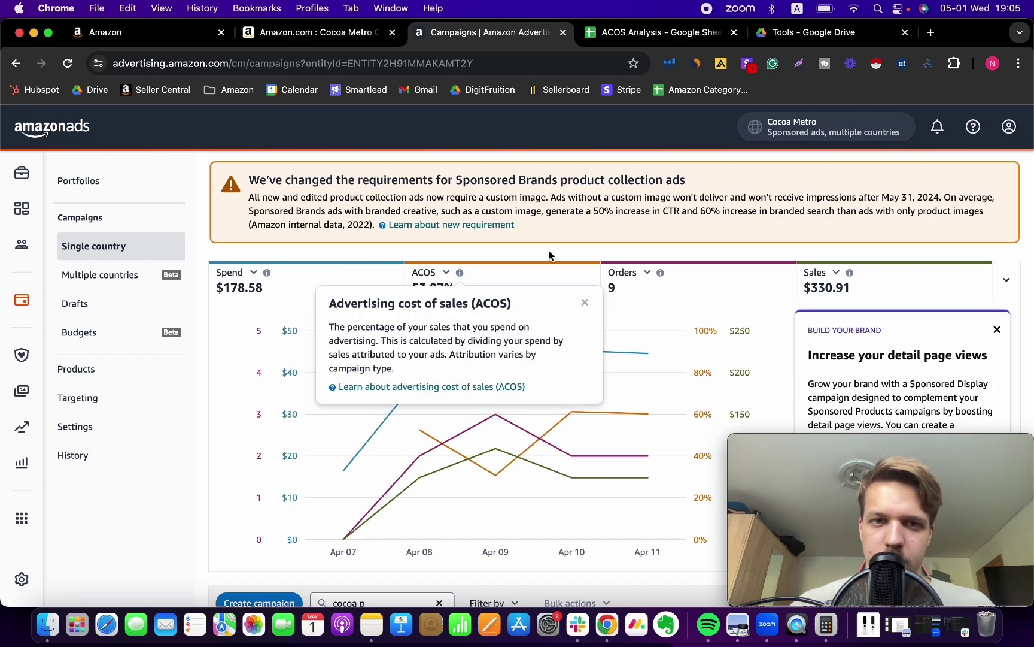
{"action": "left_click", "coordinate": [630, 38]}
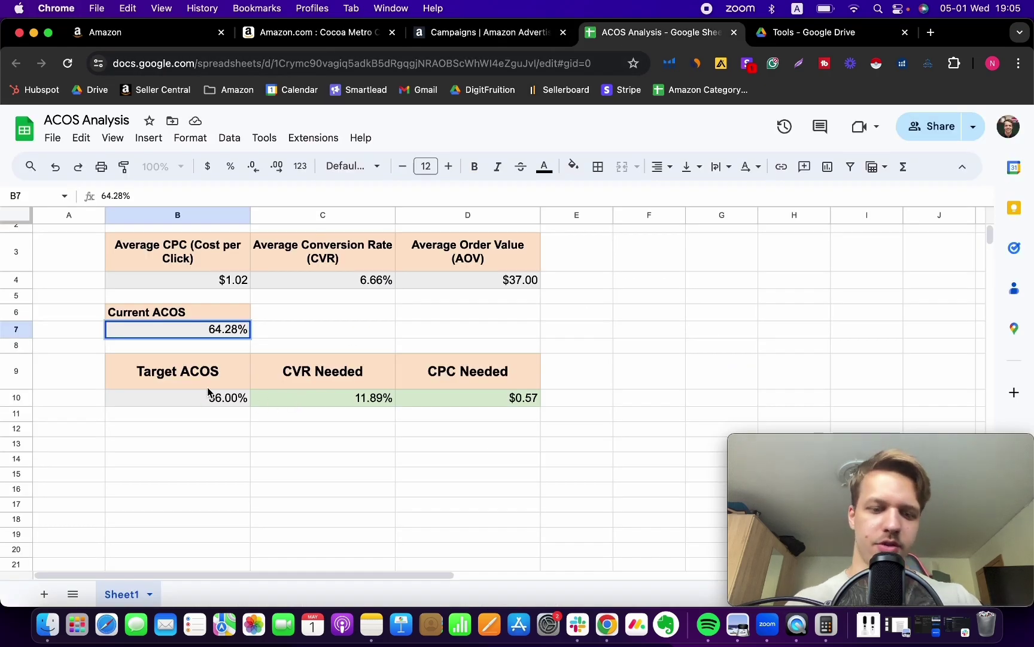
{"action": "key", "text": "Return"}
{"action": "type", "text": "§§"}
{"action": "key", "text": "BackSpace"}
{"action": "key", "text": "BackSpace"}
{"action": "type", "text": "§"}
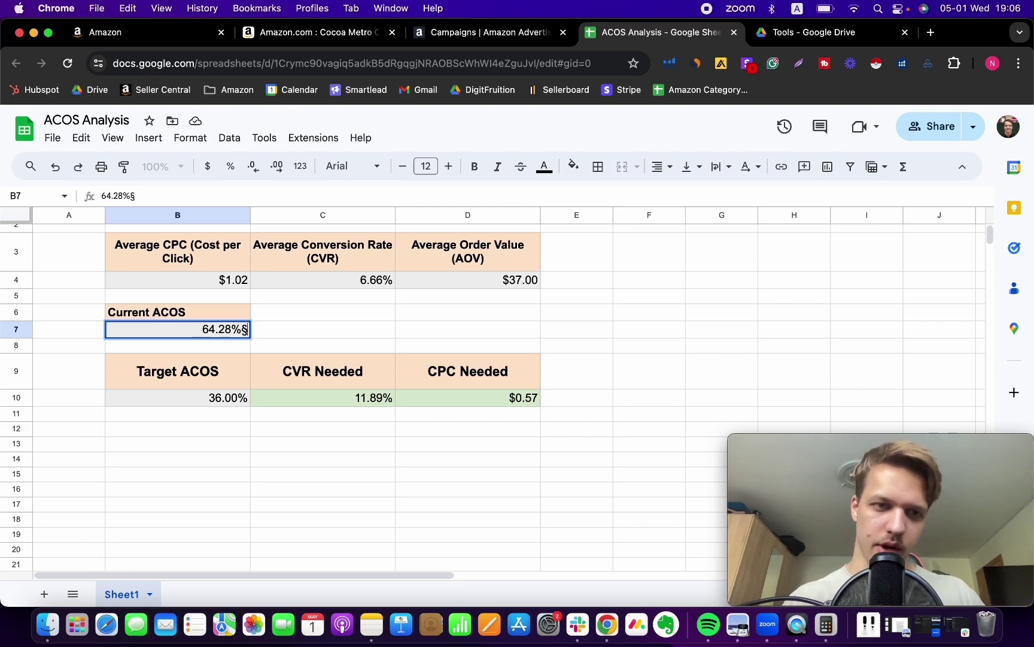
{"action": "key", "text": "Escape"}
{"action": "type", "text": "5"}
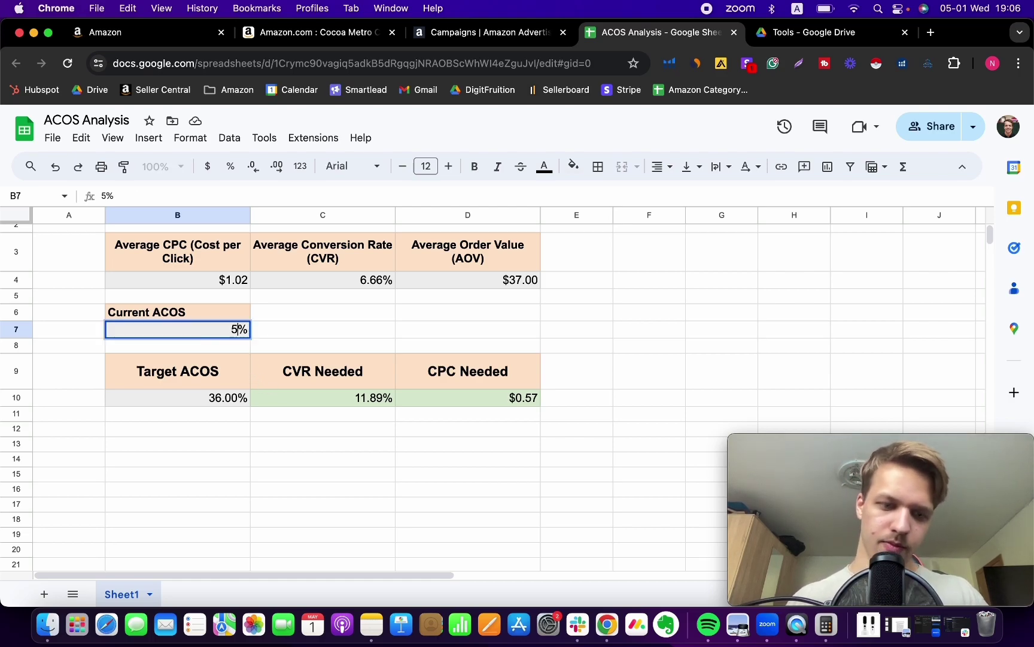
{"action": "type", "text": "4"}
{"action": "key", "text": "Return"}
Set the target ACOS in B10 to 30%, making CVR Needed 11.99% and CPC Needed $0.57
{"action": "scroll", "coordinate": [261, 404], "scroll_direction": "up", "scroll_amount": 1}
{"action": "left_click", "coordinate": [208, 407]}
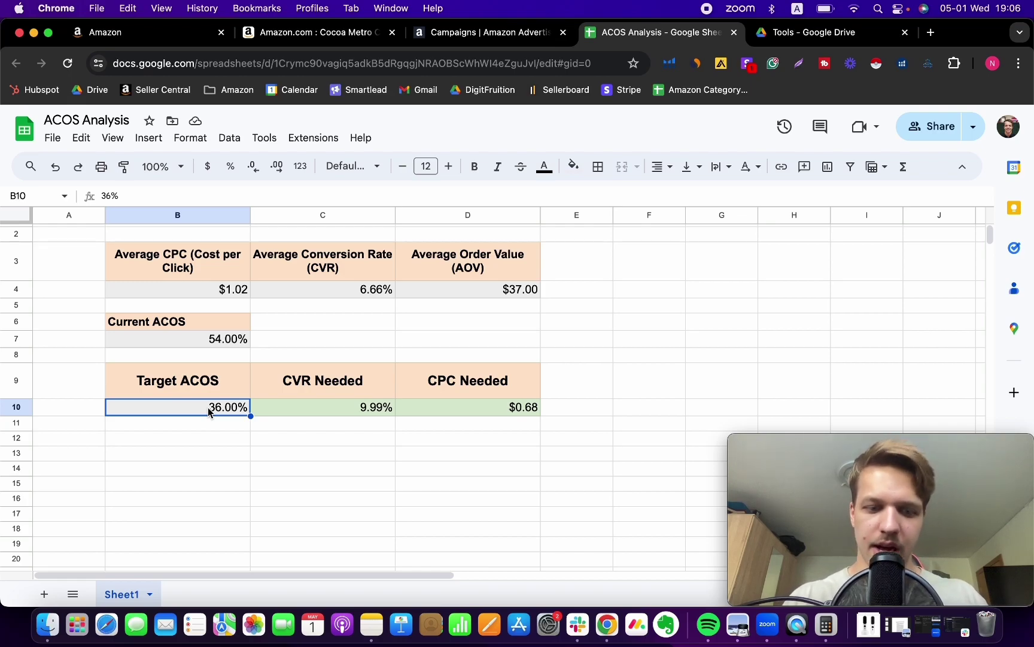
{"action": "type", "text": "30"}
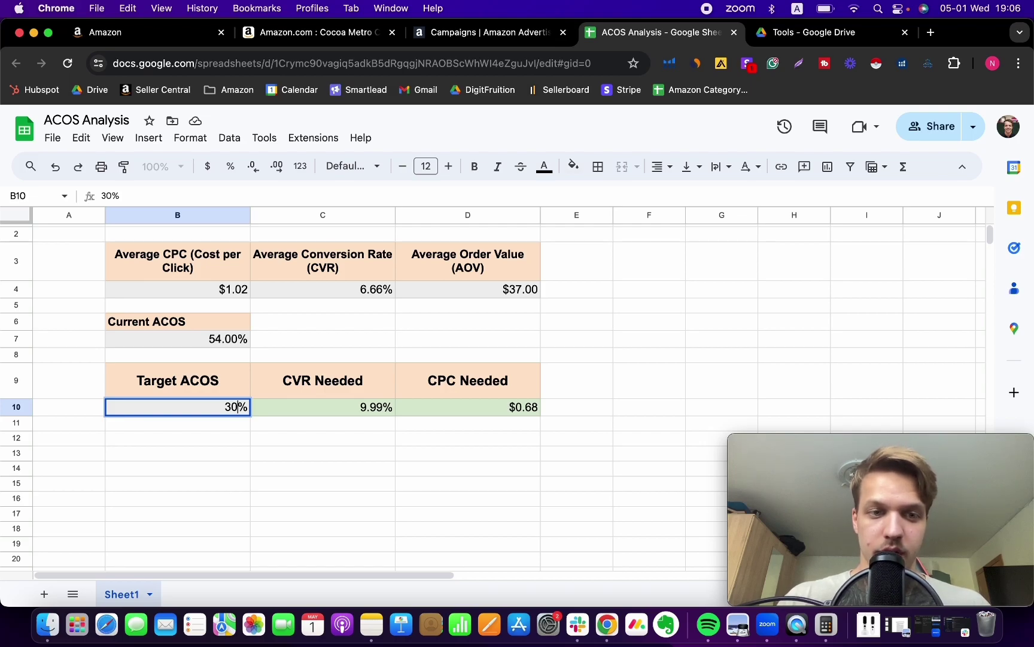
{"action": "key", "text": "Return"}
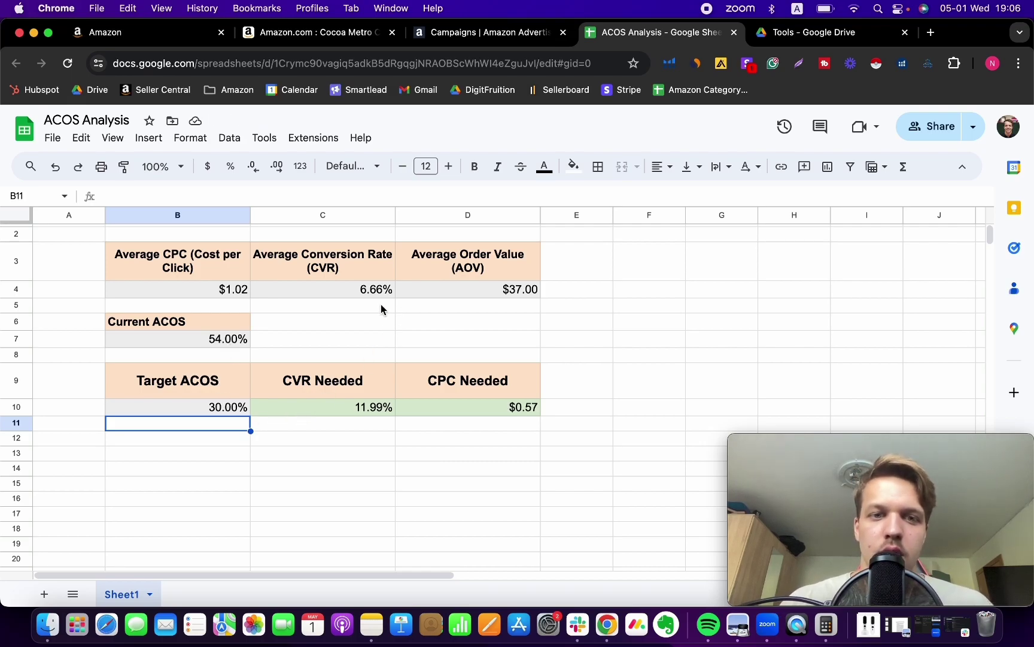
{"action": "scroll", "coordinate": [435, 367], "scroll_direction": "up", "scroll_amount": 1}
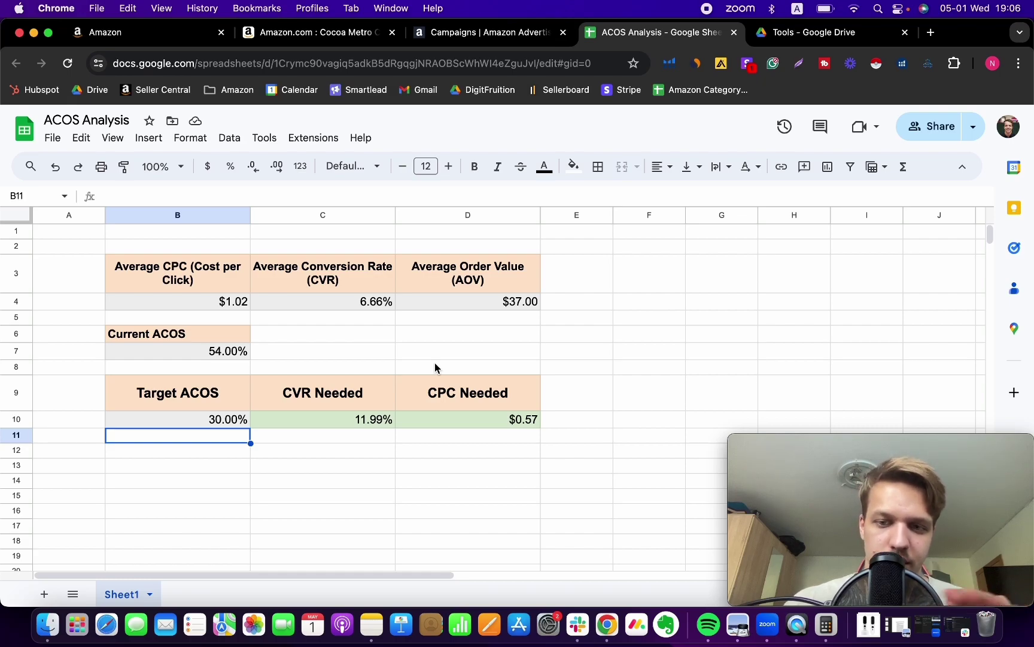
{"action": "left_click", "coordinate": [318, 419]}
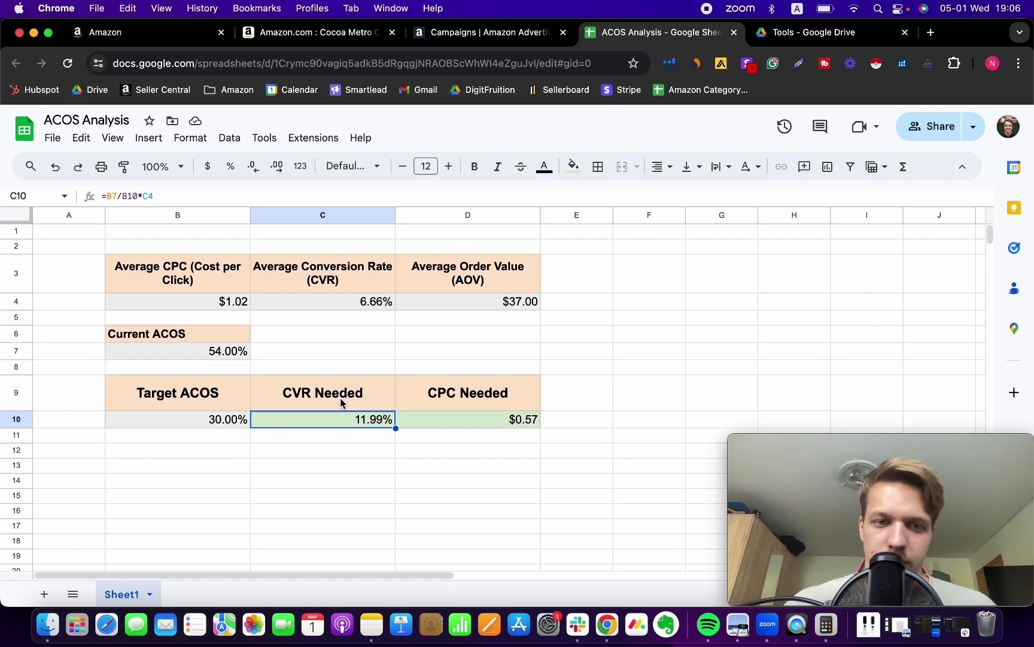
{"action": "left_click", "coordinate": [354, 304]}
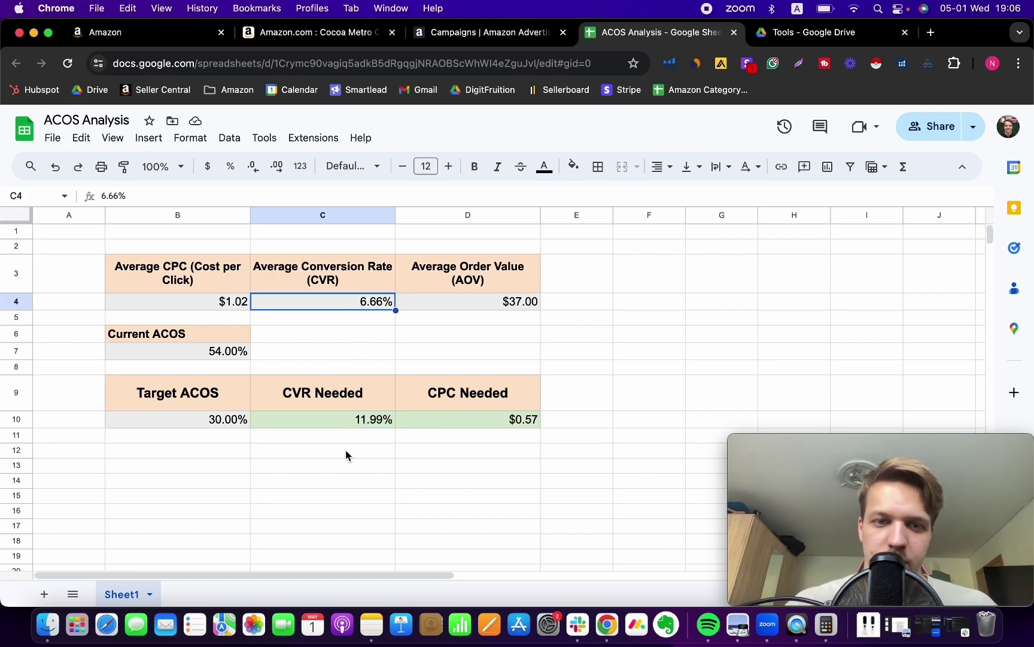
{"action": "left_click", "coordinate": [367, 421]}
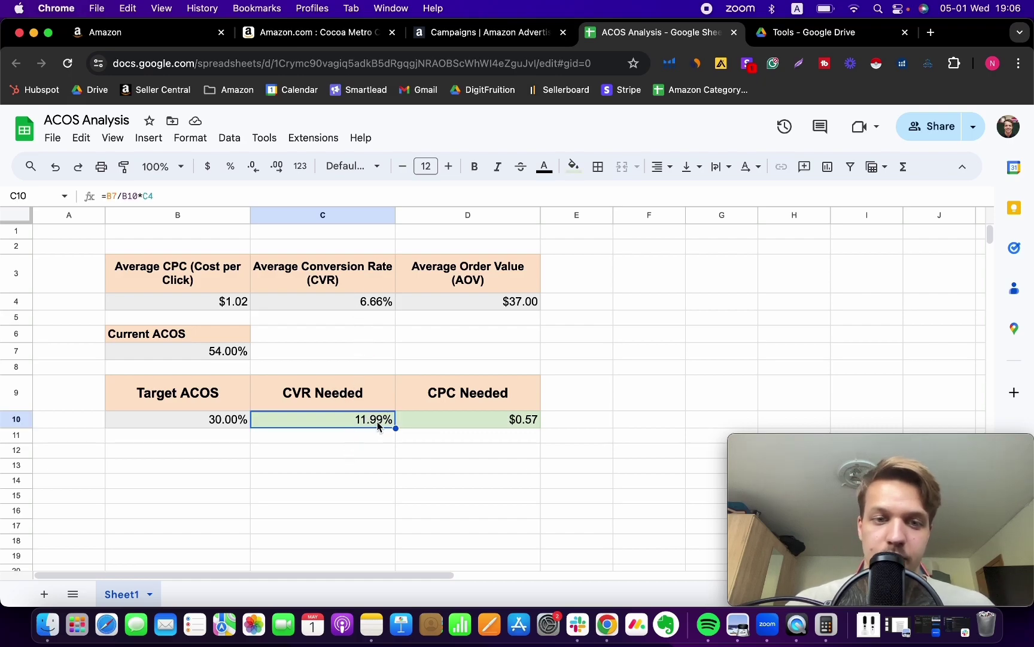
{"action": "left_click", "coordinate": [497, 305]}
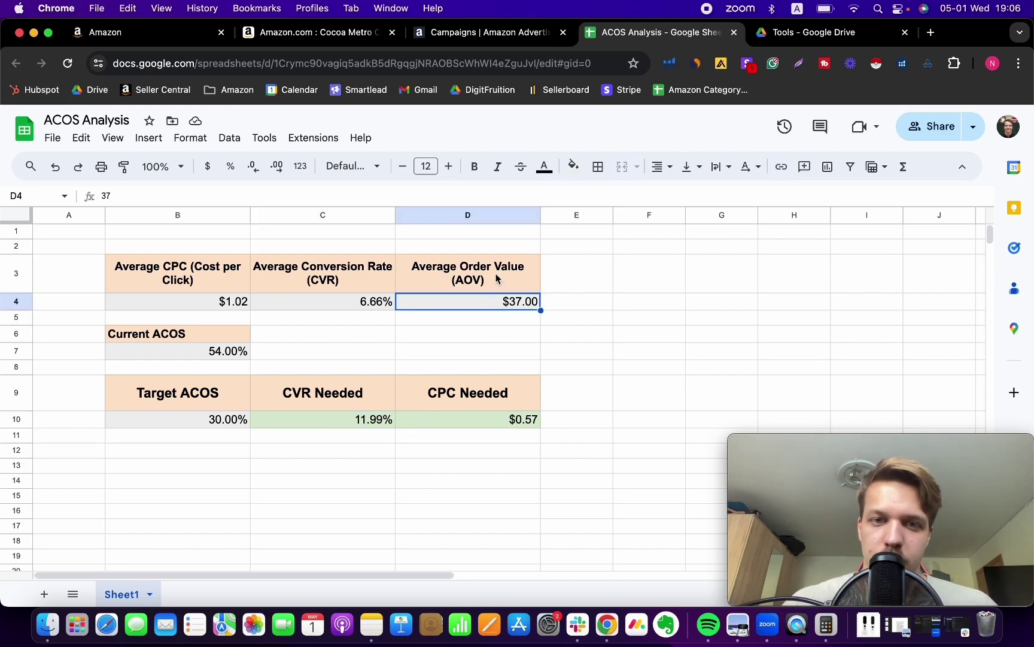
{"action": "left_click", "coordinate": [456, 420]}
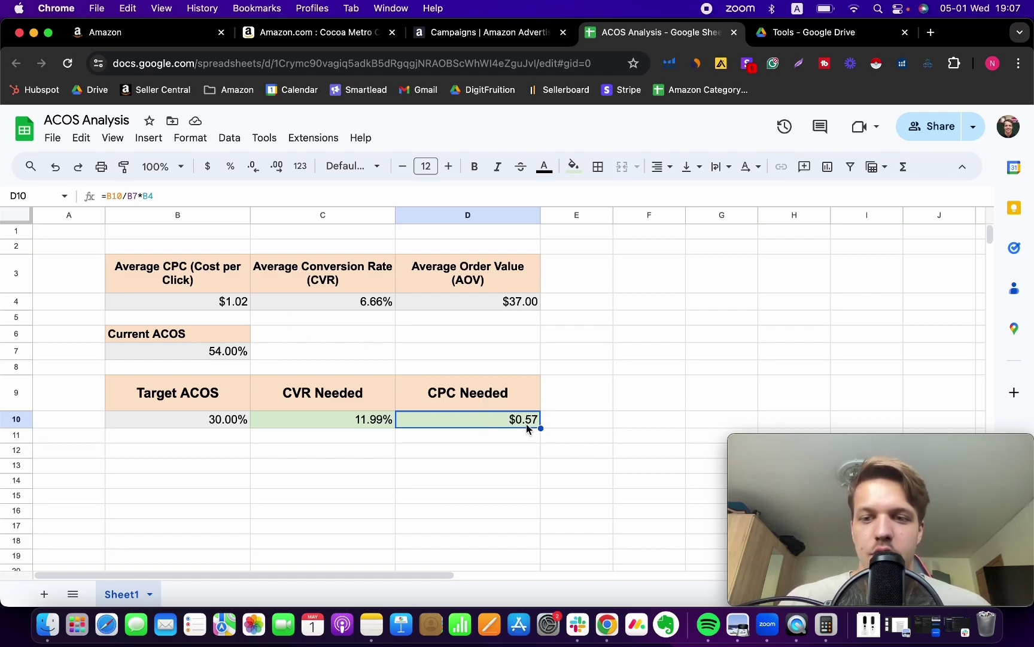
{"action": "left_click", "coordinate": [231, 426]}
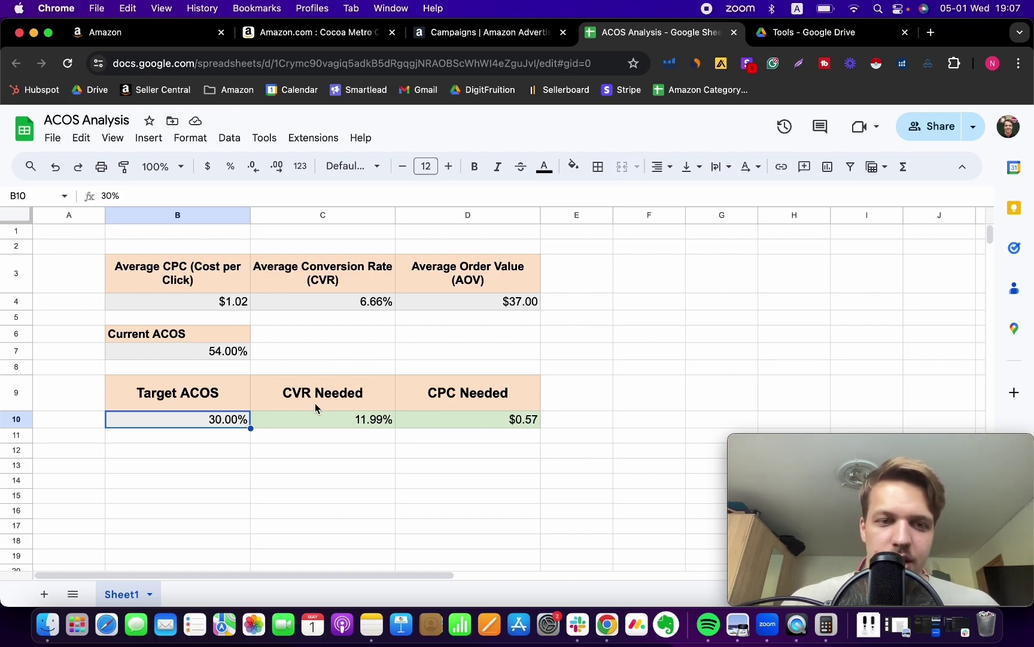
{"action": "left_click", "coordinate": [352, 367]}
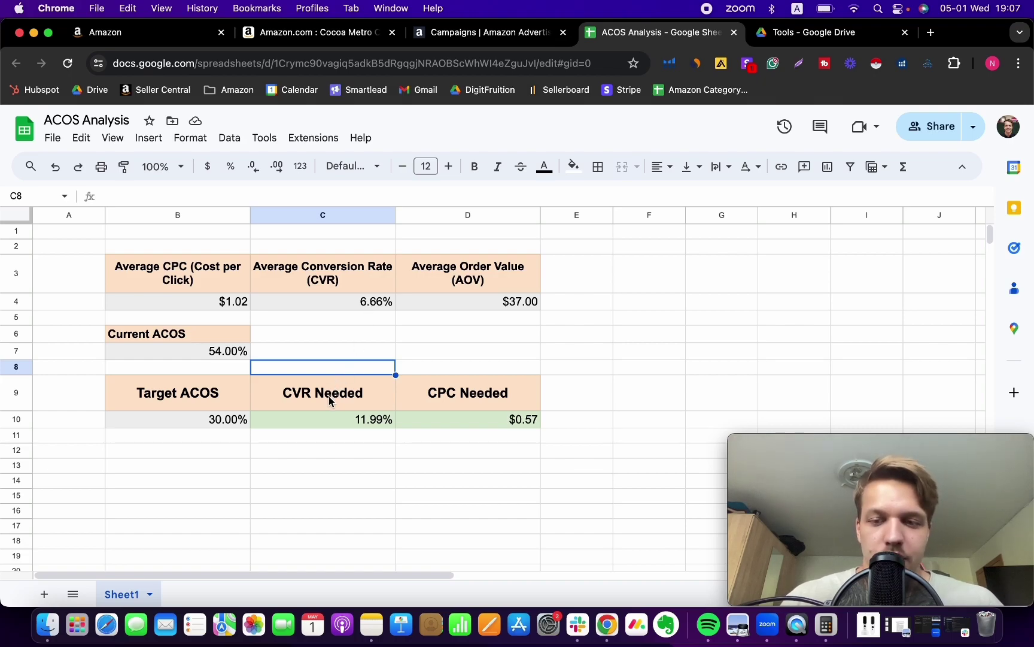
{"action": "left_click", "coordinate": [373, 400]}
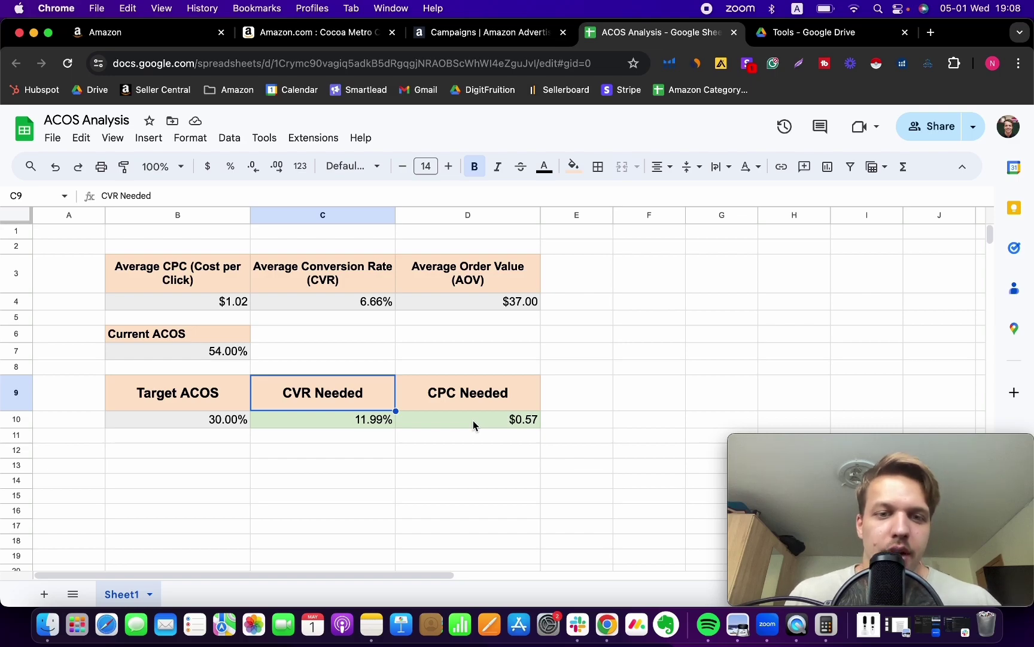
{"action": "left_click", "coordinate": [204, 422]}
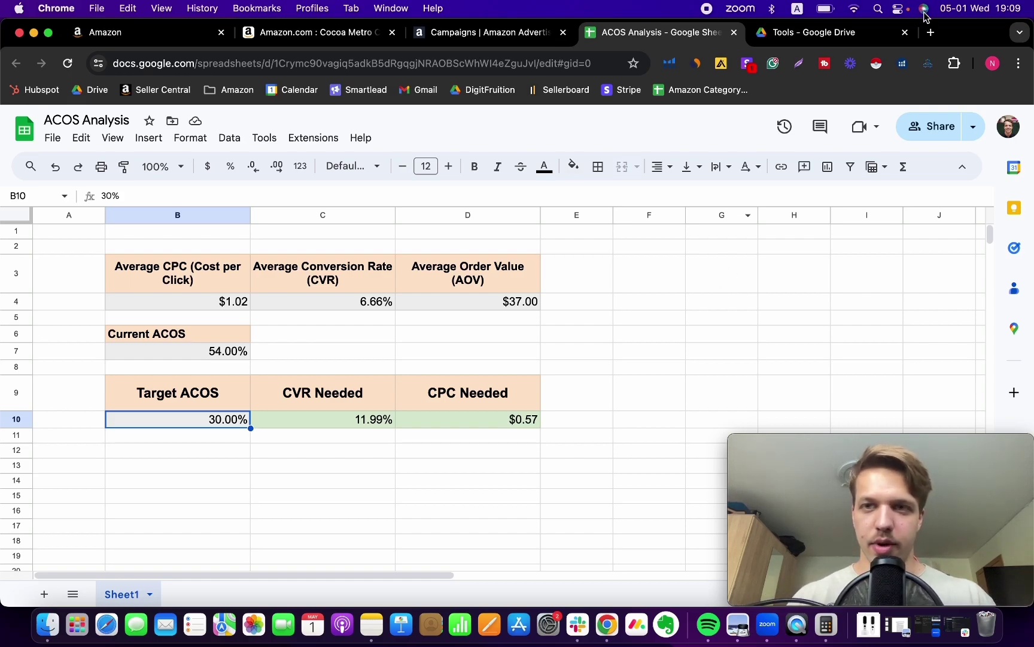
Load LinkedIn in a new tab and open your own profile from the Me menu
{"action": "left_click", "coordinate": [930, 30]}
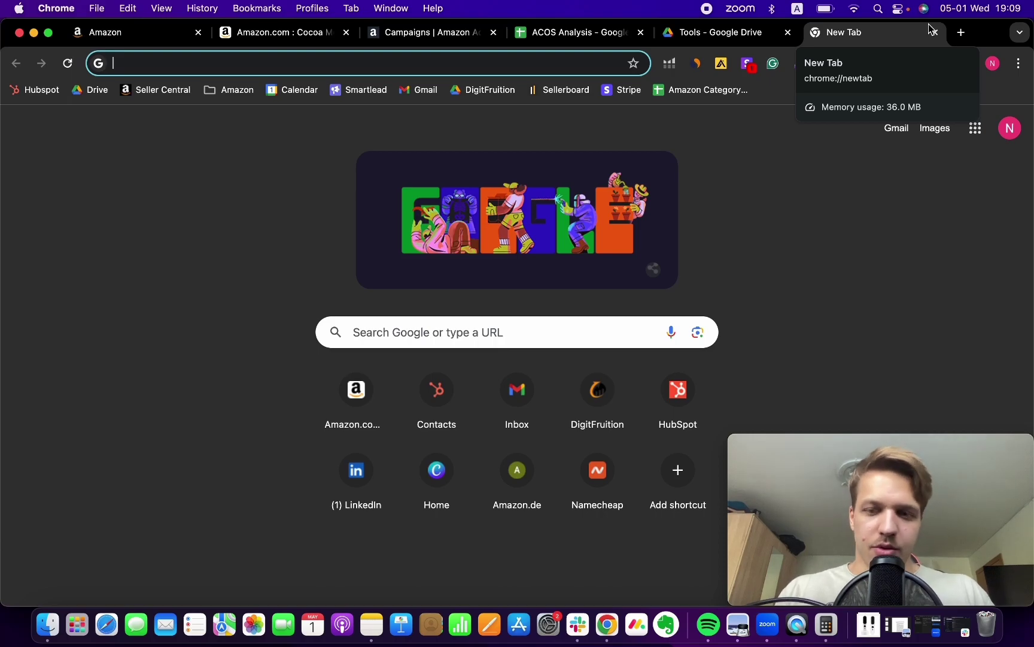
{"action": "type", "text": "linkedin.com"}
{"action": "key", "text": "Return"}
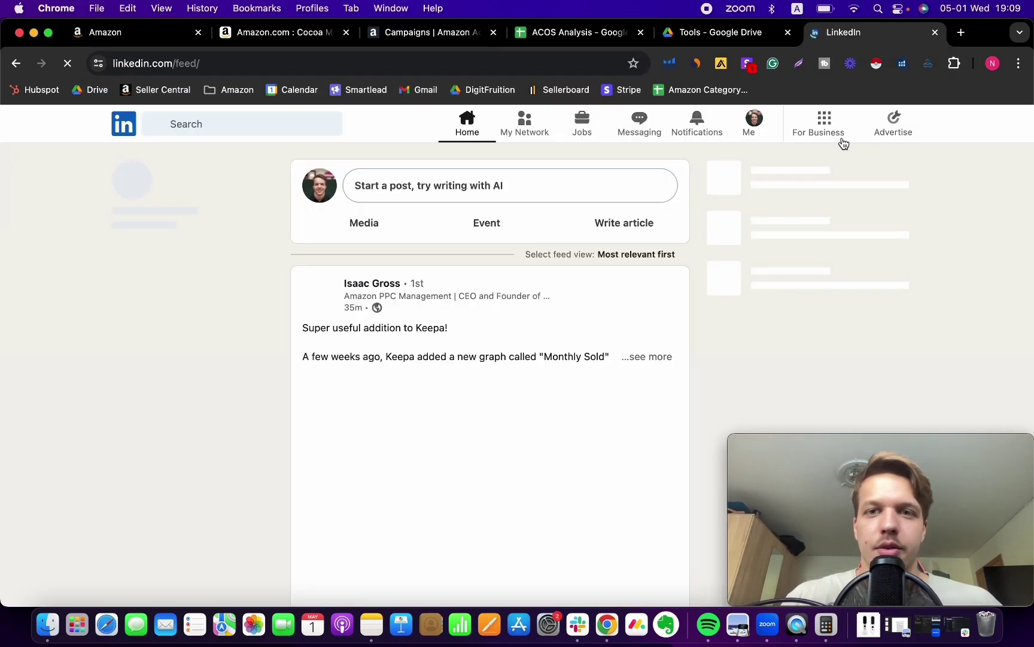
{"action": "left_click", "coordinate": [753, 123]}
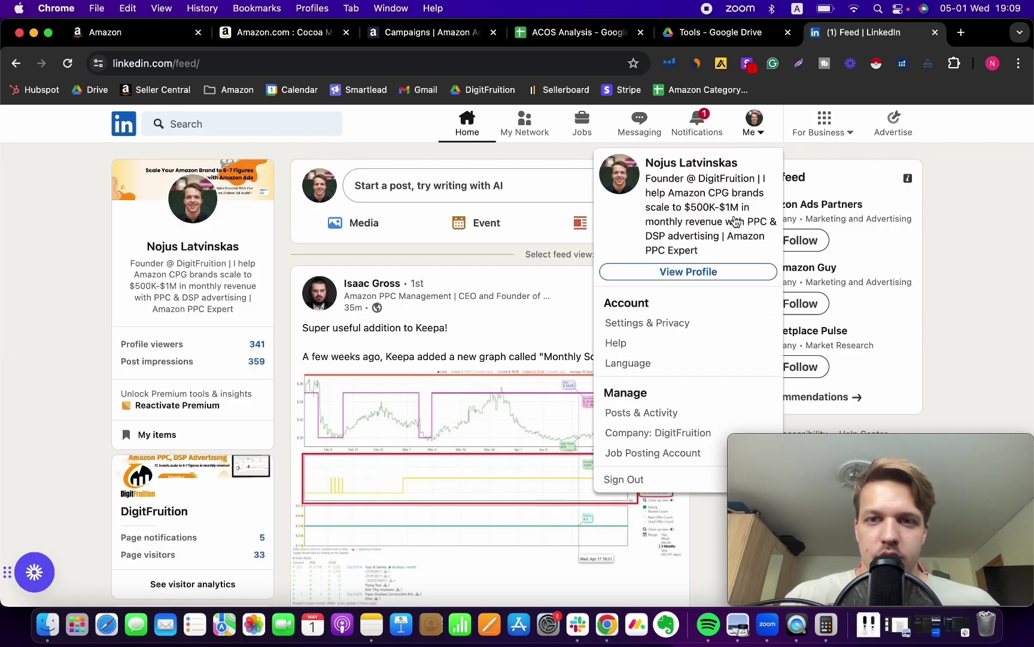
{"action": "left_click", "coordinate": [700, 269]}
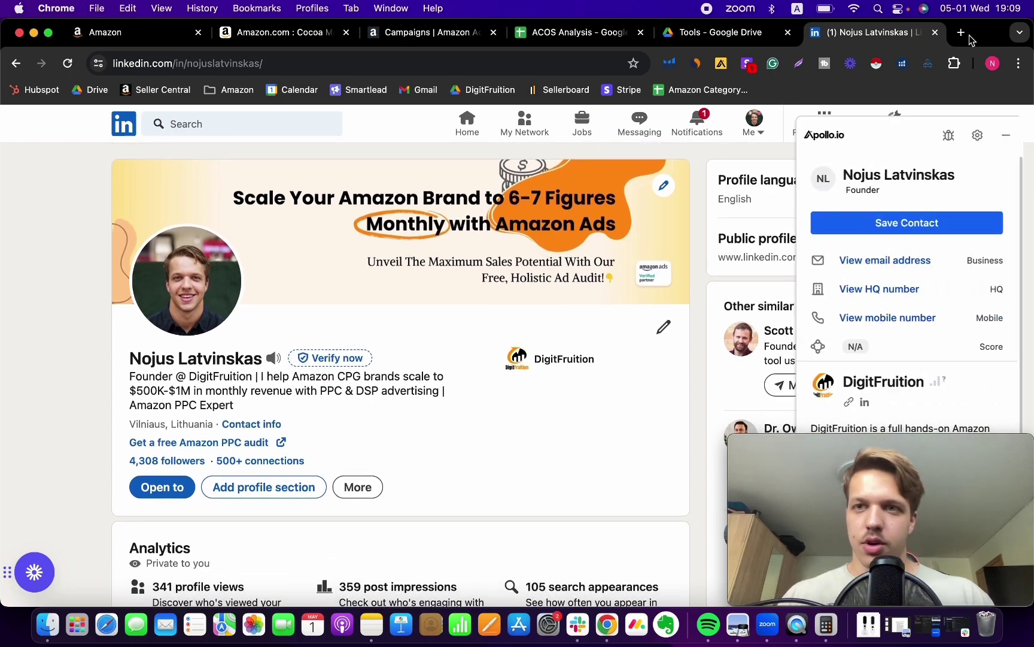
{"action": "scroll", "coordinate": [466, 371], "scroll_direction": "down", "scroll_amount": 2}
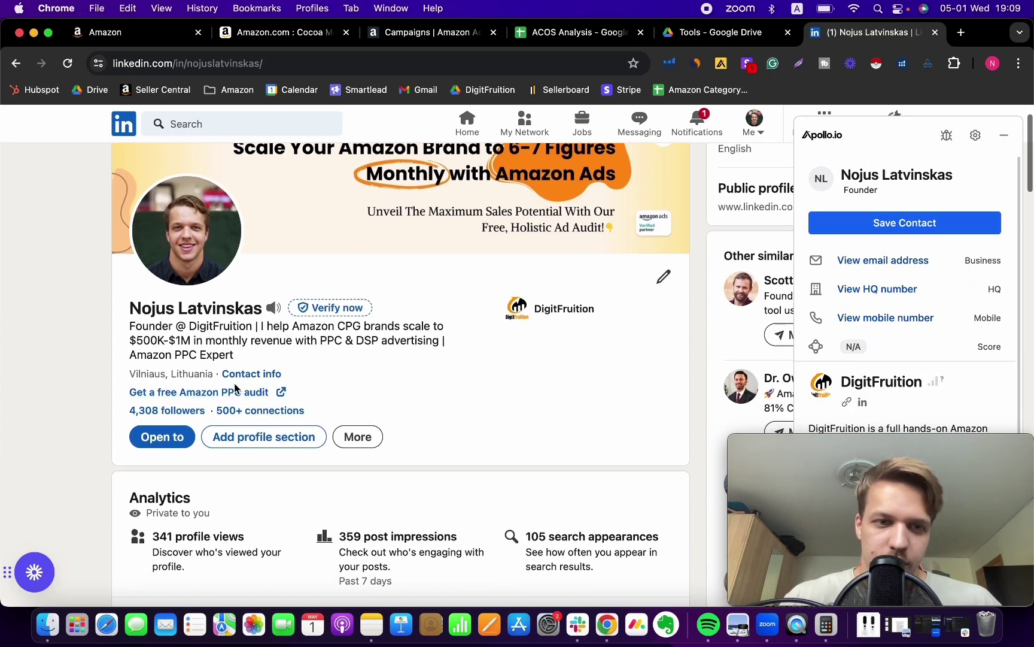